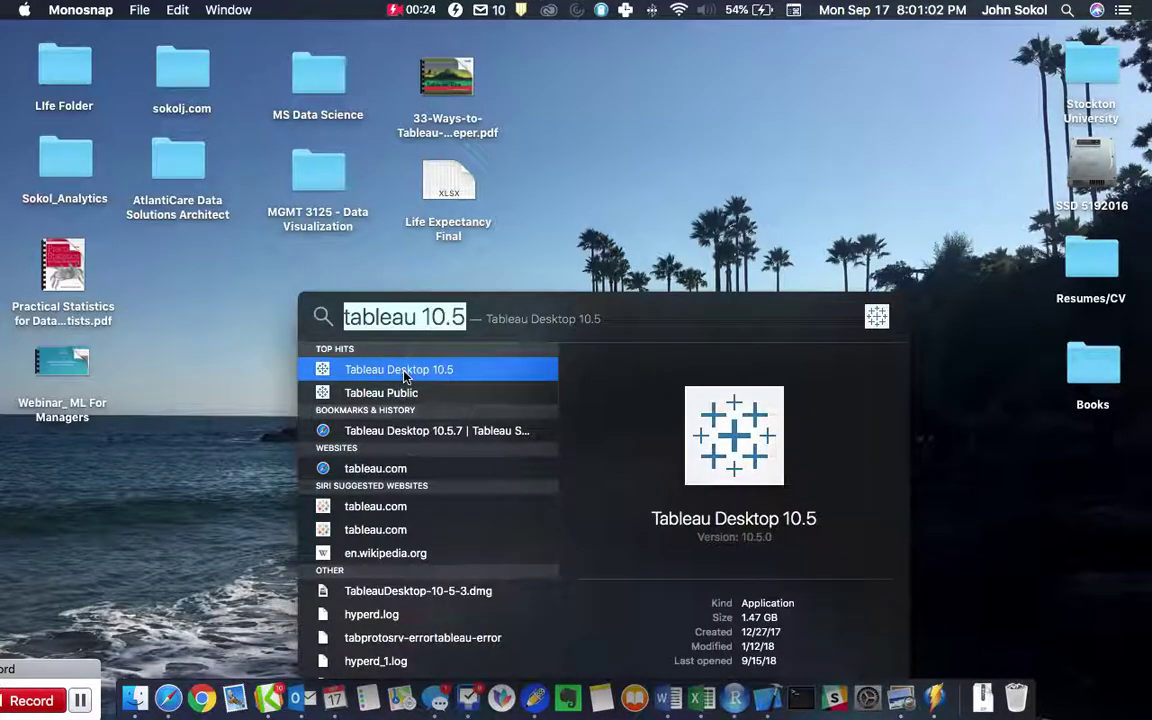
Launch Tableau Desktop 10.5, dismiss the file recovery prompt and connect to the Excel file Life Expectancy Final on the Desktop.
click(405, 372)
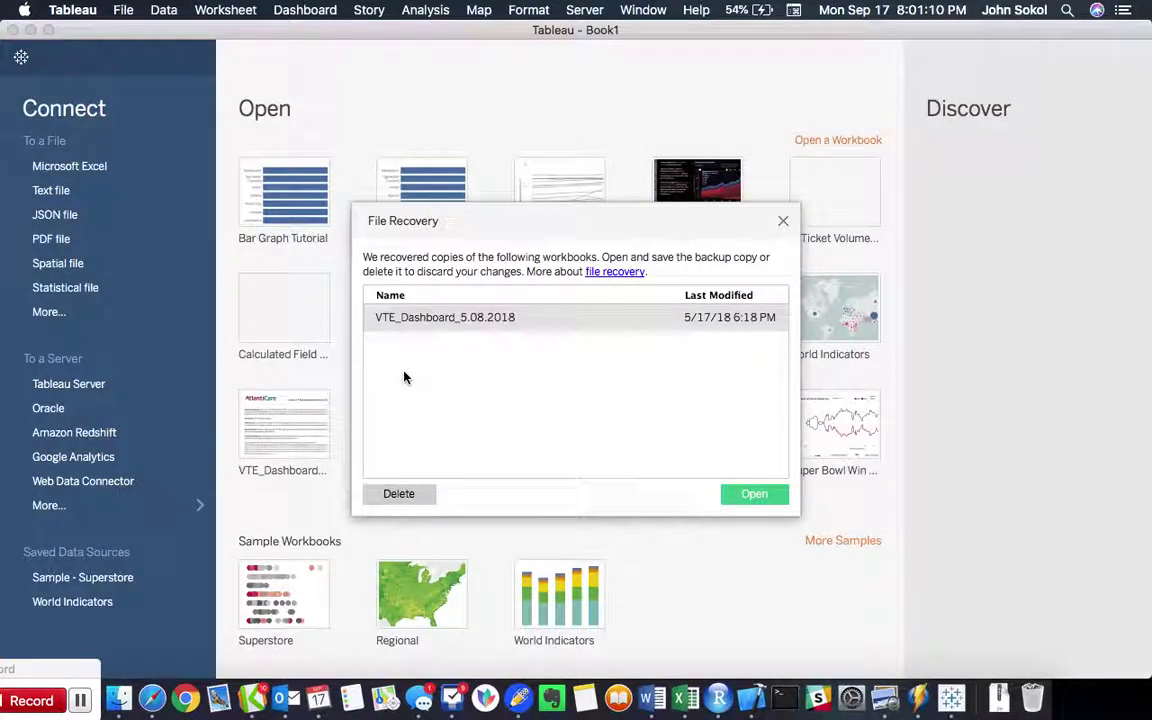
click(783, 221)
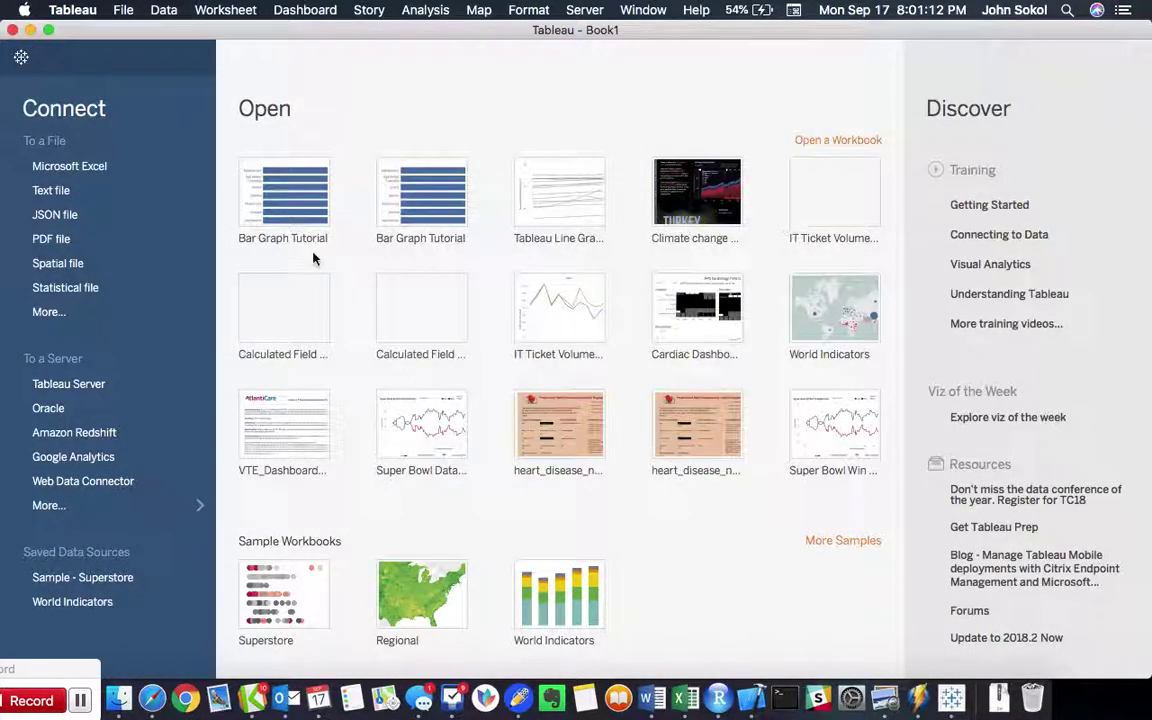
click(90, 166)
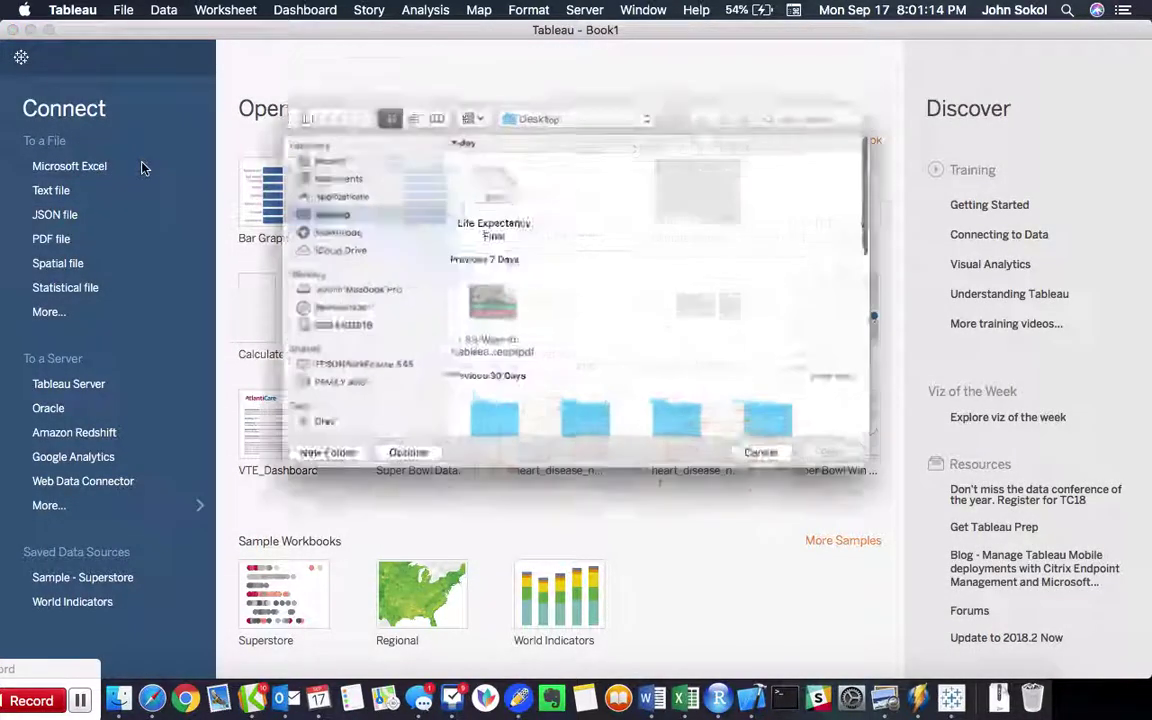
click(482, 177)
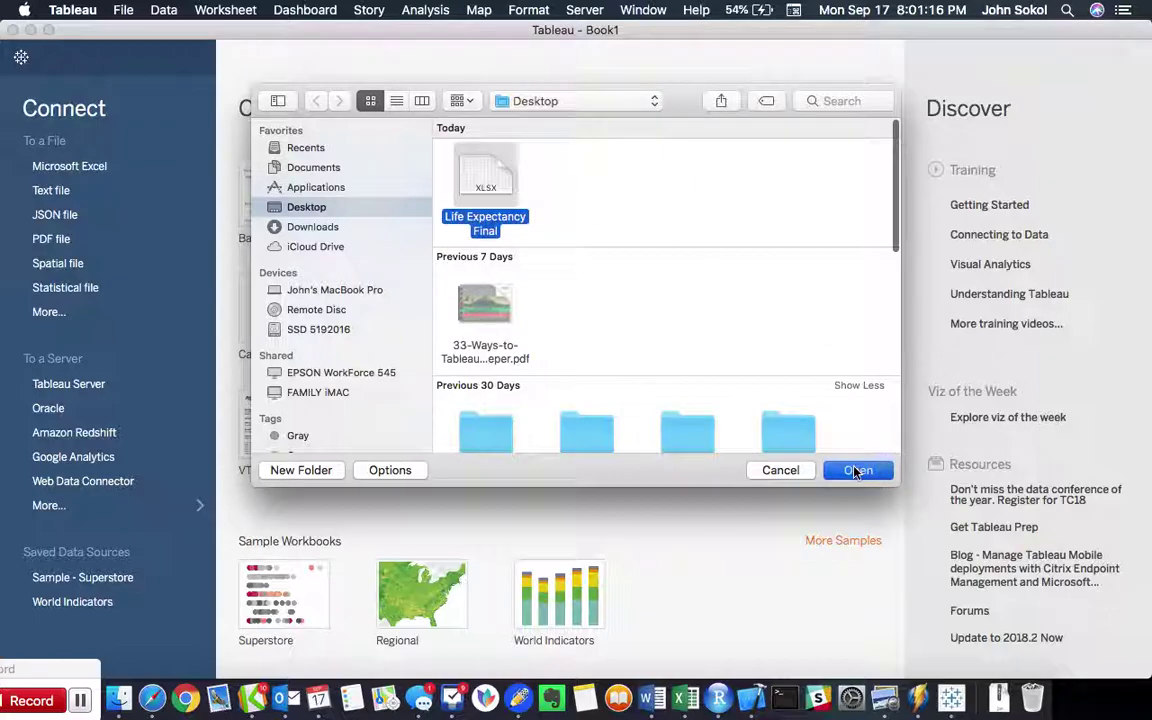
key(Return)
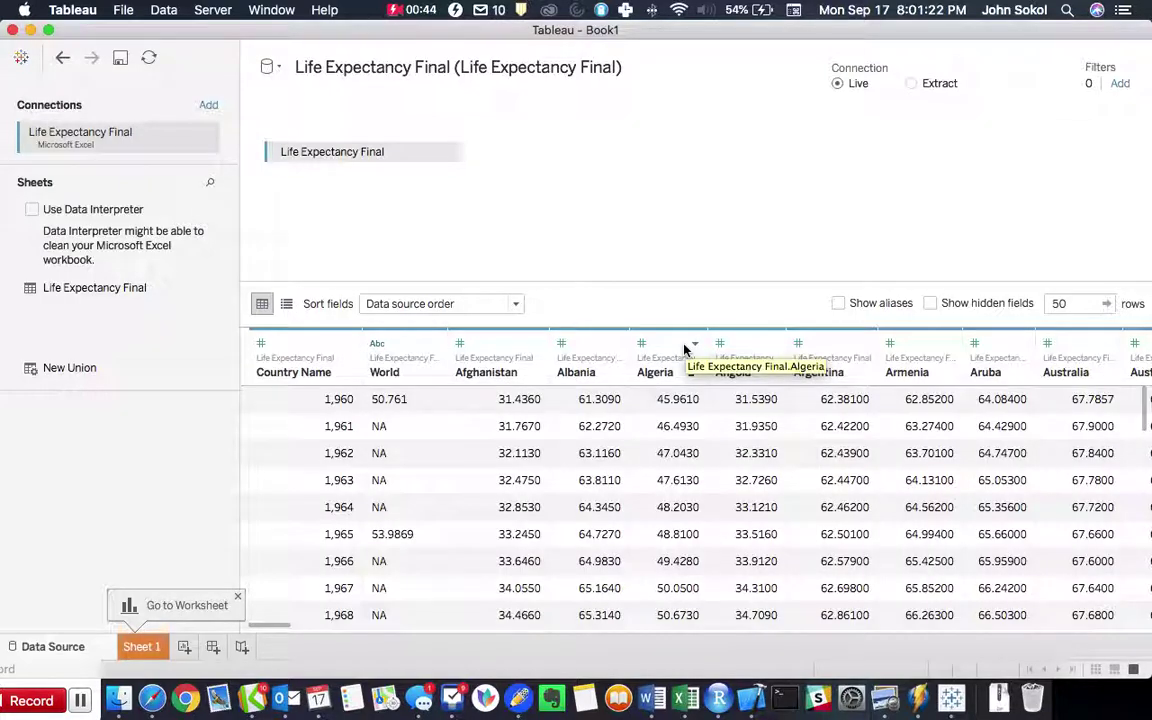
Examine the year values in the Country Name column and the rows of the Life Expectancy Final data preview.
scroll(350, 405, down, 6)
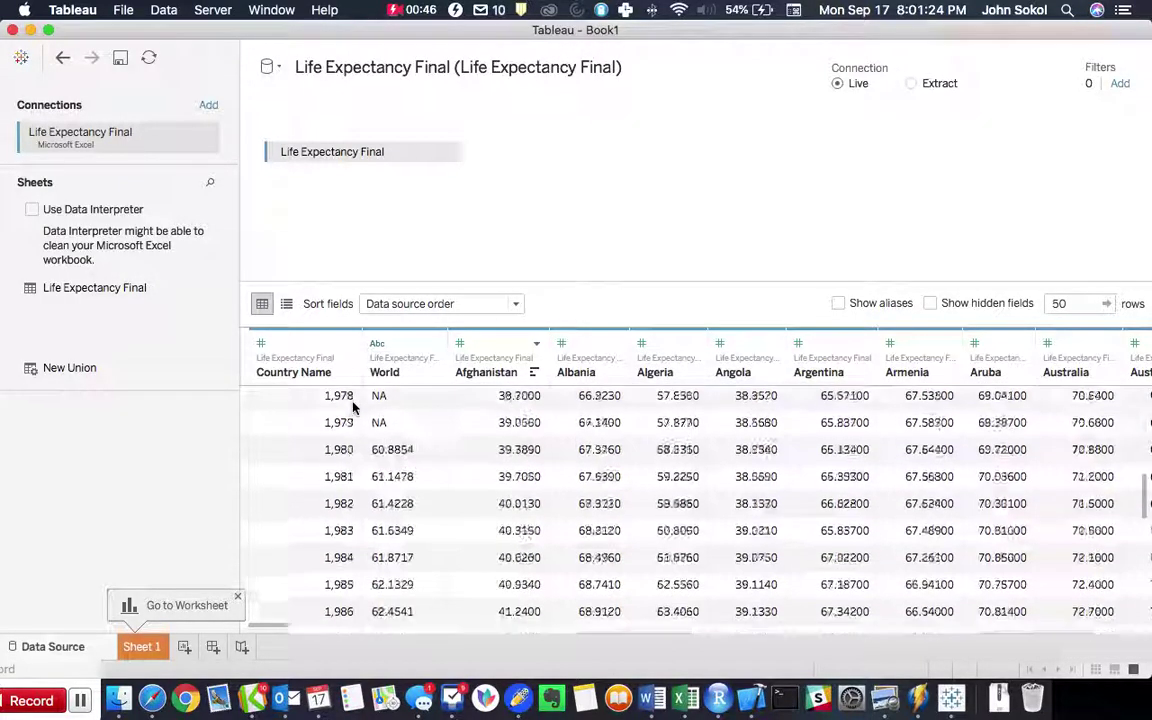
scroll(352, 406, down, 8)
scroll(342, 505, up, 14)
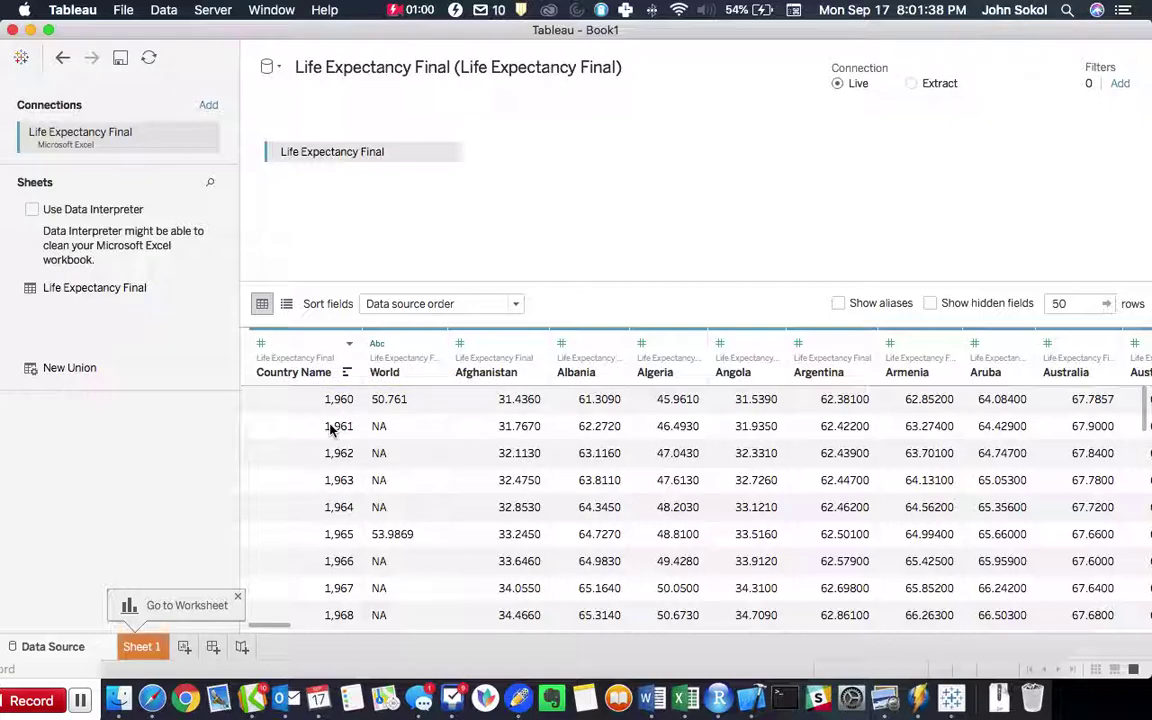
scroll(330, 415, down, 3)
scroll(331, 428, up, 3)
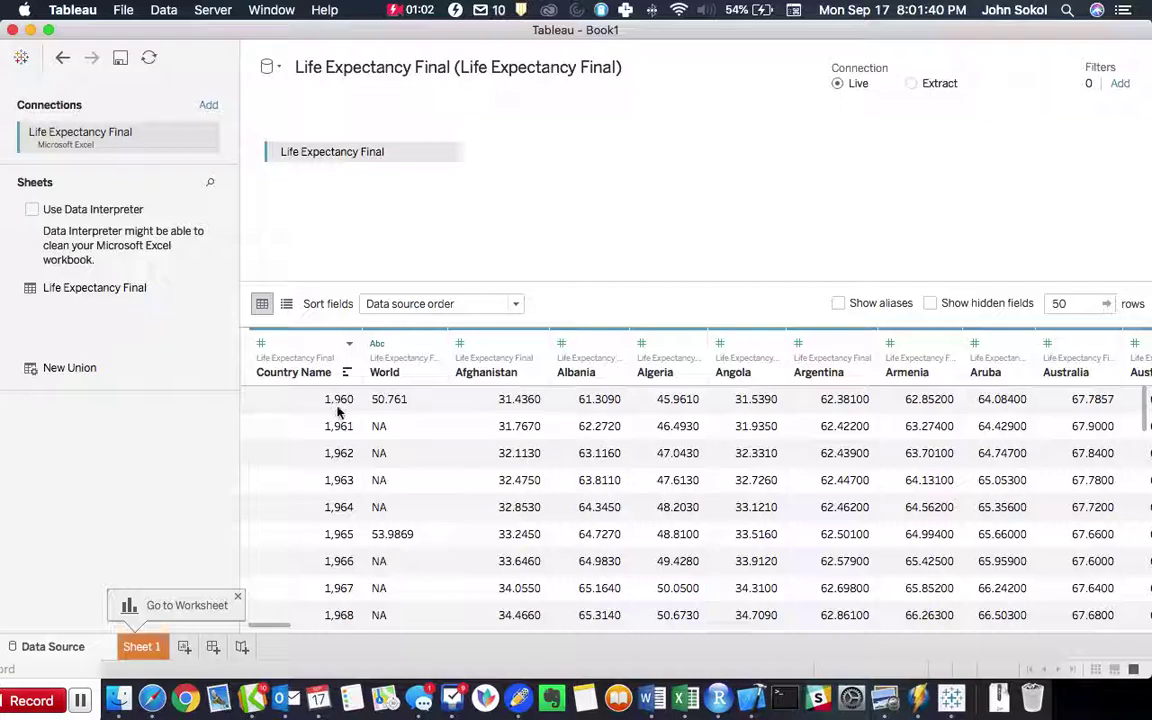
scroll(335, 420, down, 3)
scroll(340, 428, up, 3)
scroll(339, 435, down, 2)
scroll(339, 440, up, 2)
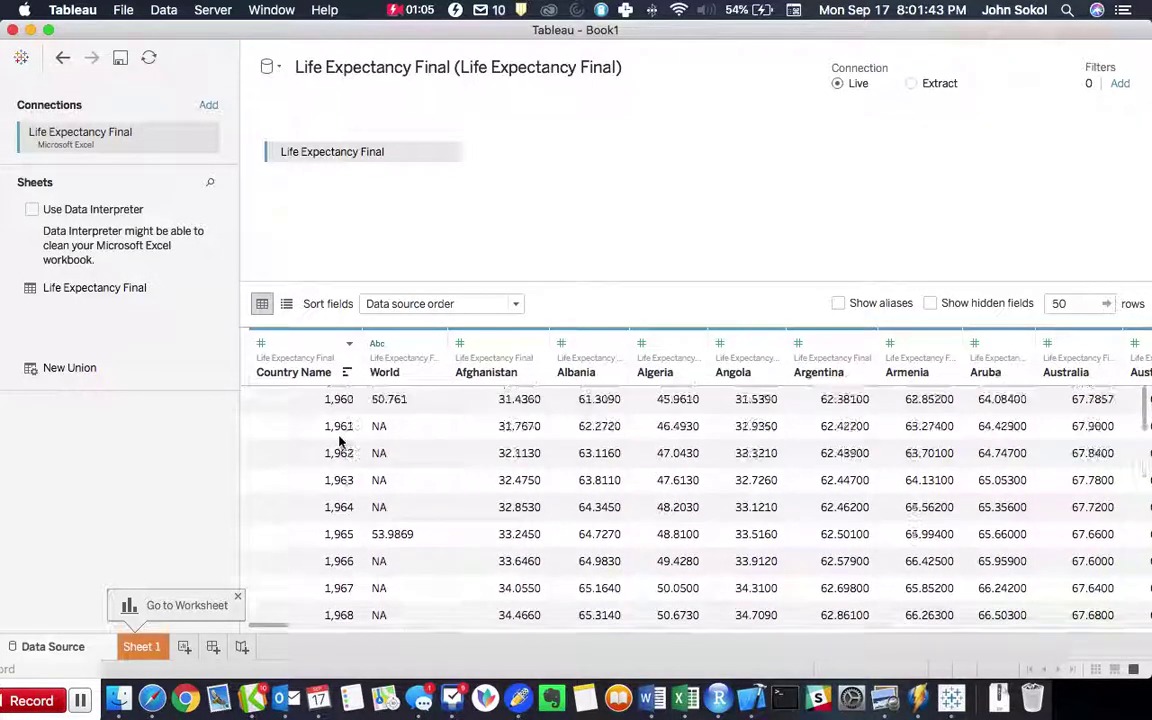
Change the data type of the Country Name column to String.
click(262, 345)
click(268, 383)
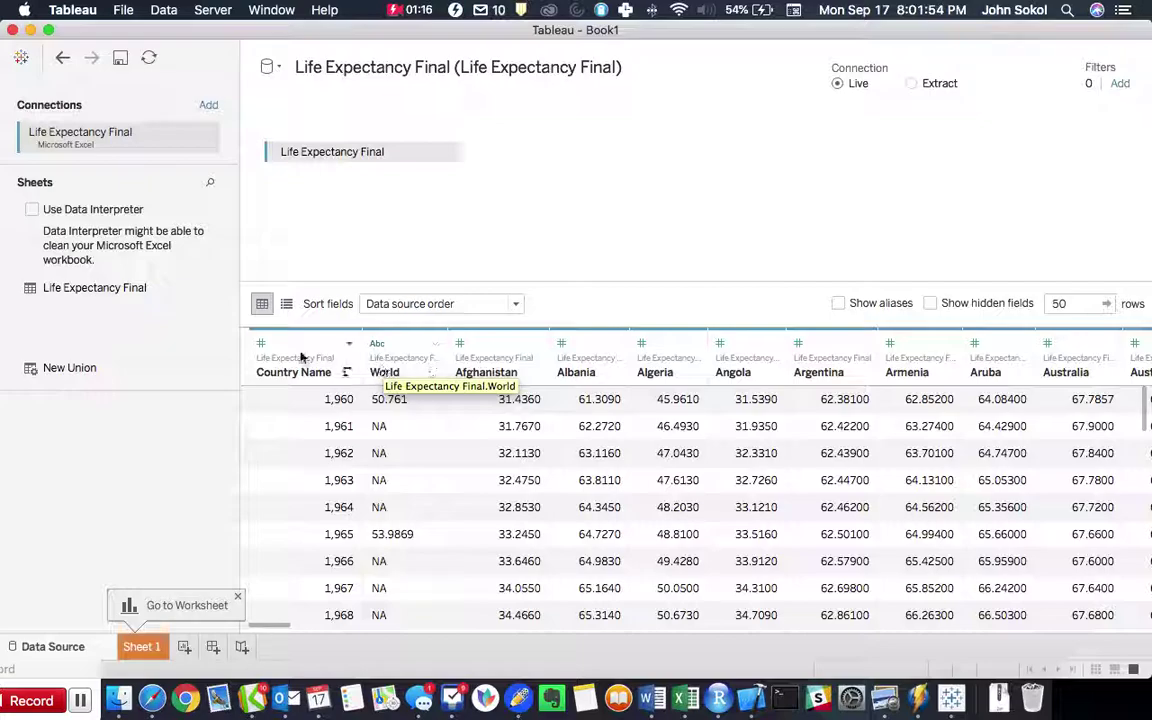
click(268, 346)
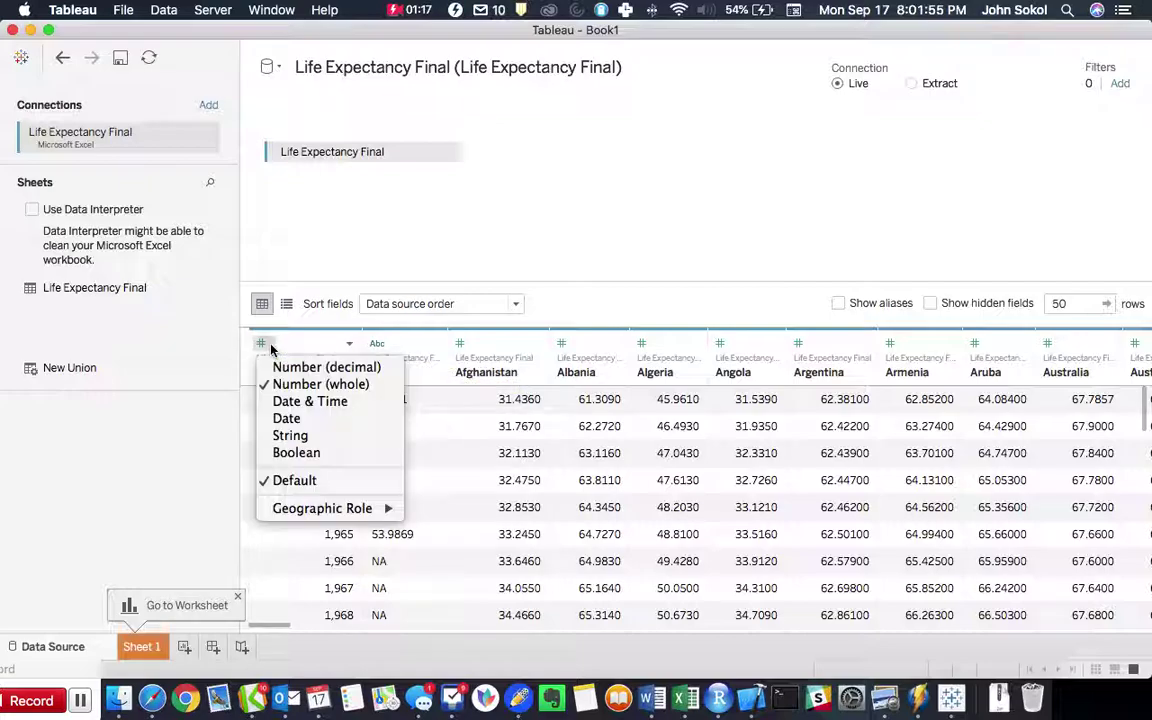
click(292, 436)
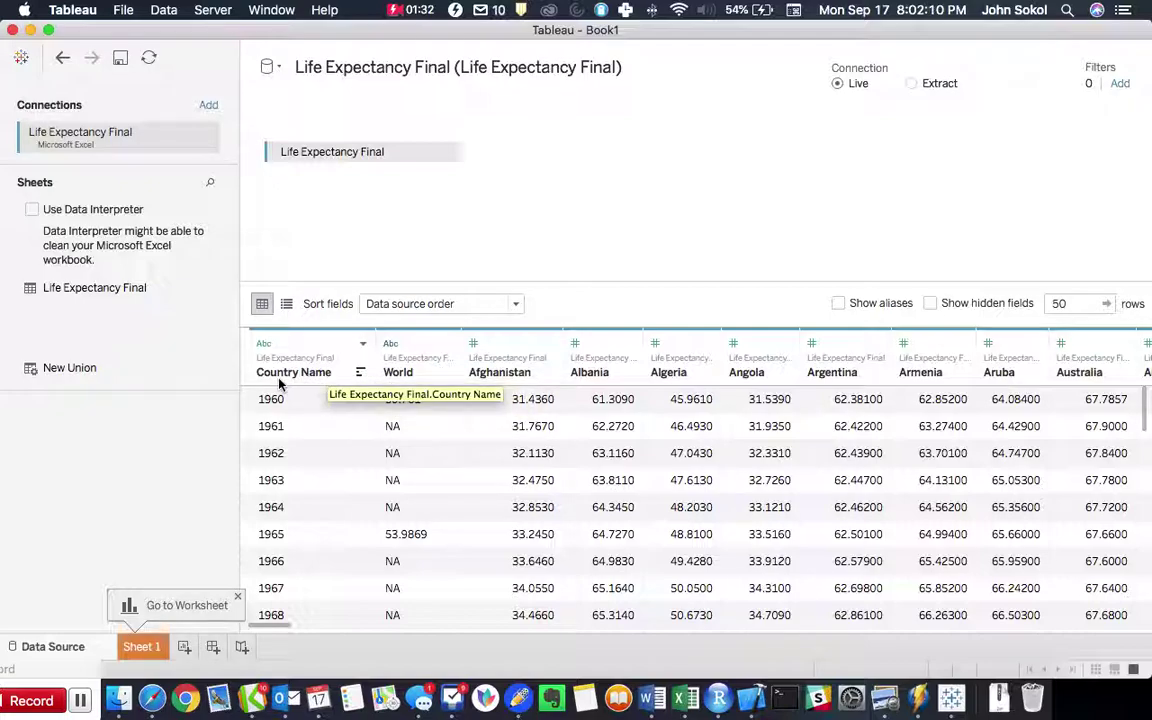
Rename the Country Name column to Years.
click(362, 344)
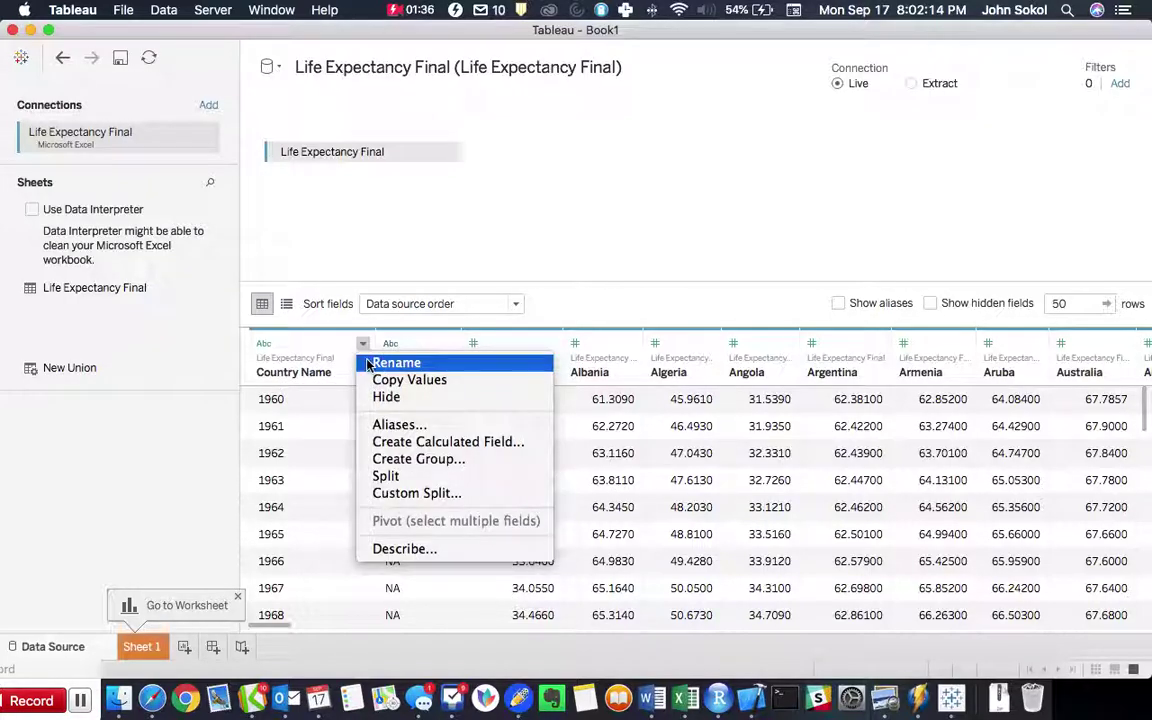
click(368, 362)
key(BackSpace)
text(Year)
key(Return)
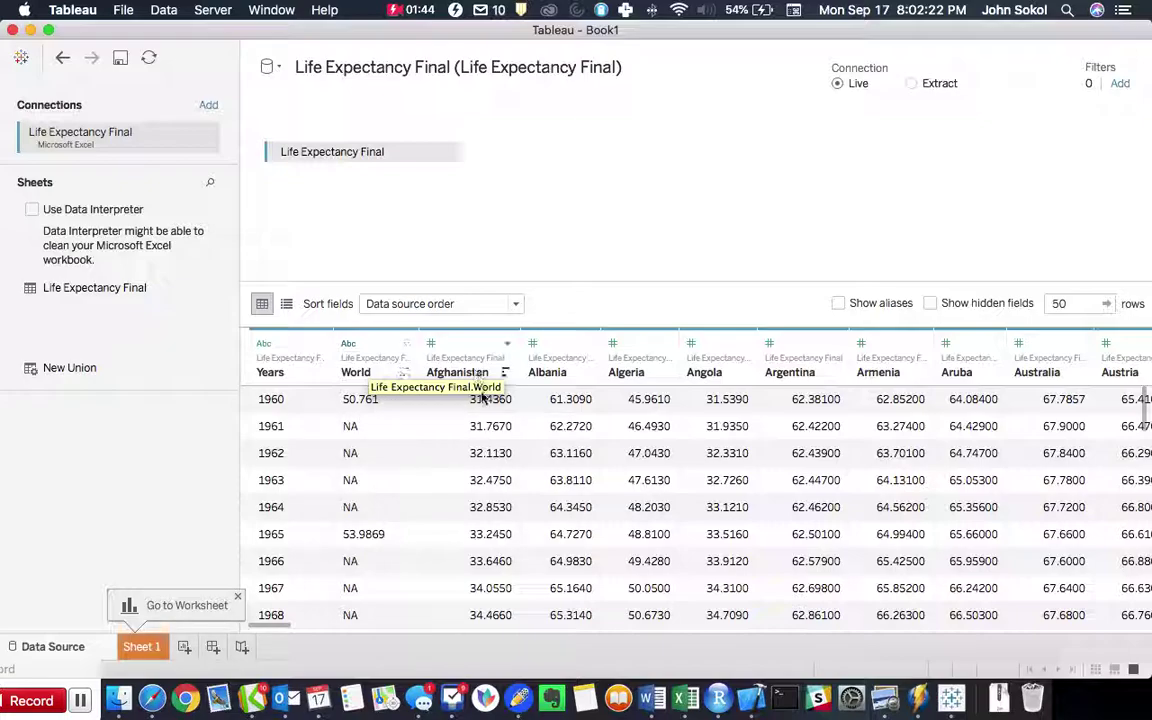
Look through the country columns of the data preview, from Afghanistan to the last countries and back.
scroll(465, 455, right, 1)
scroll(465, 455, left, 1)
scroll(465, 455, down, 1)
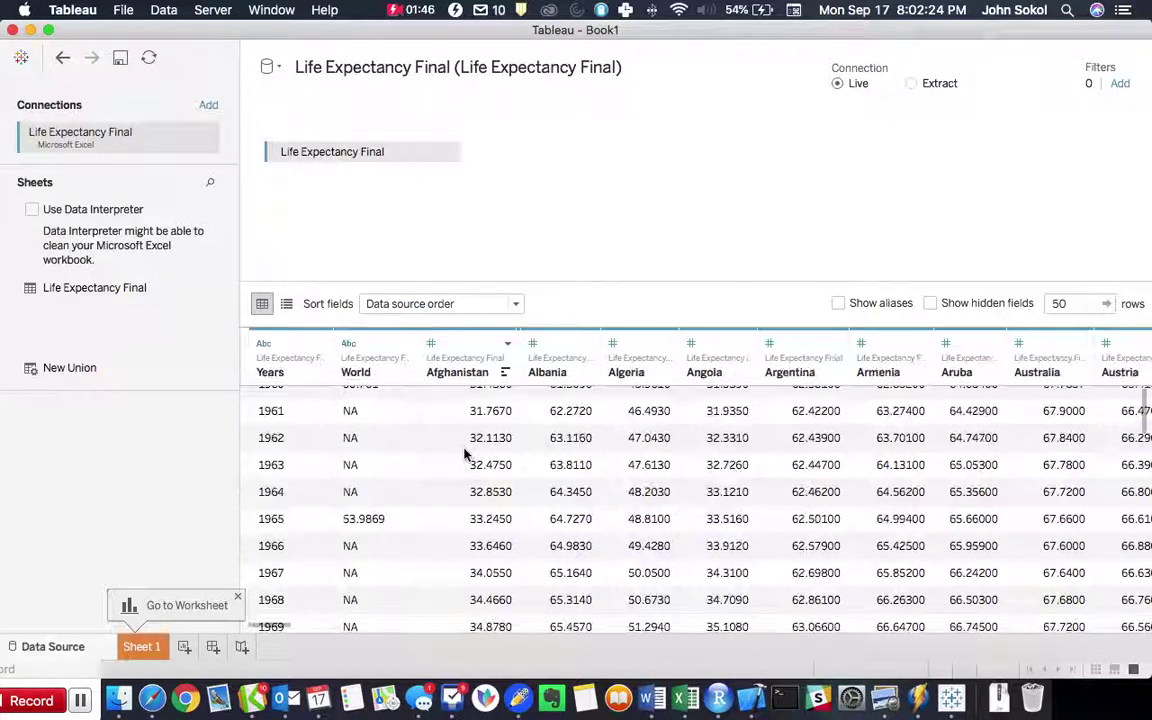
scroll(465, 455, up, 1)
scroll(465, 455, right, 10)
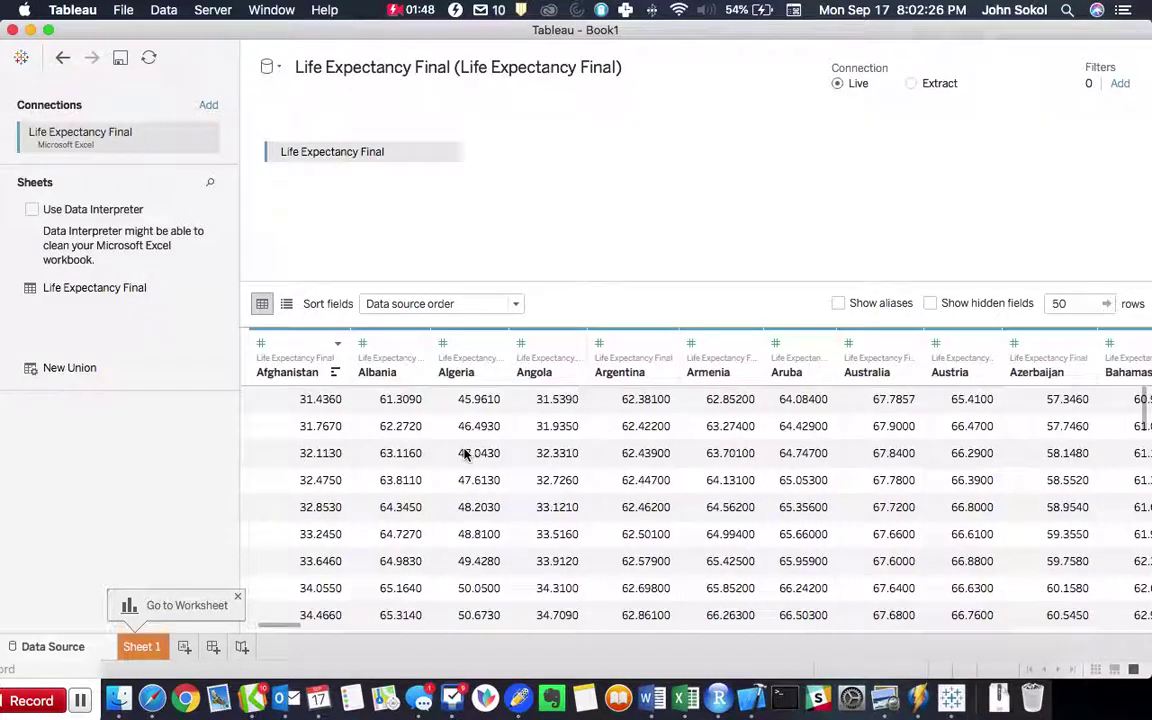
scroll(465, 455, right, 20)
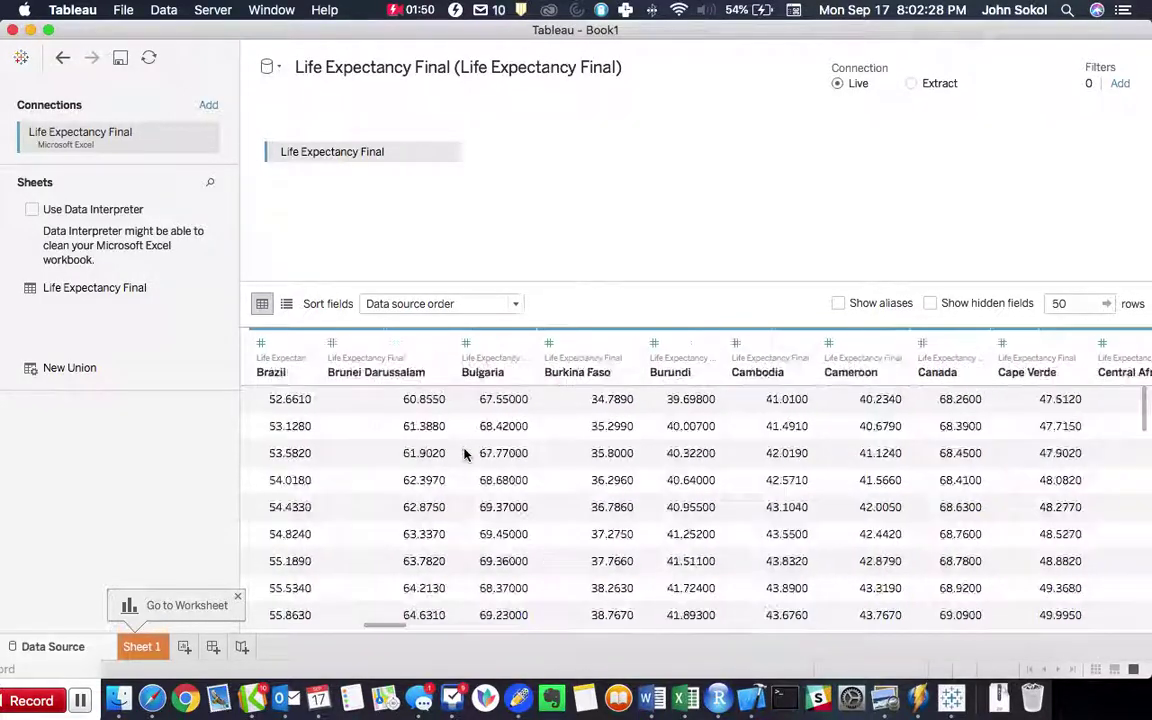
scroll(465, 455, right, 20)
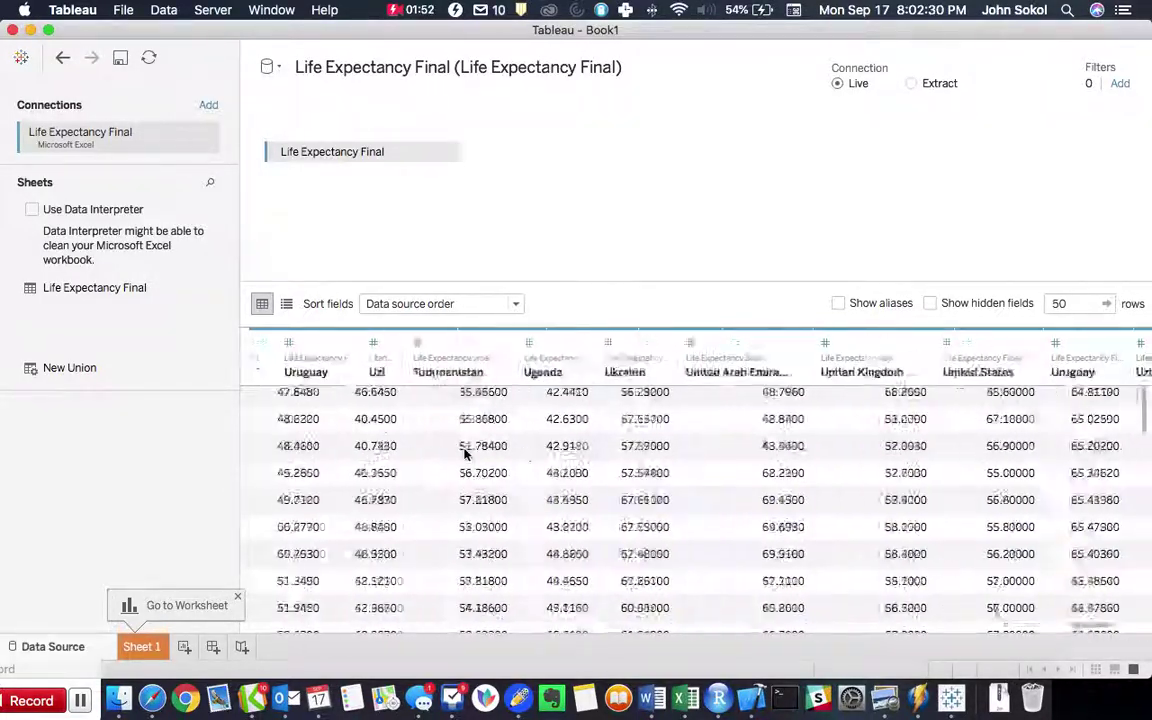
scroll(465, 455, left, 20)
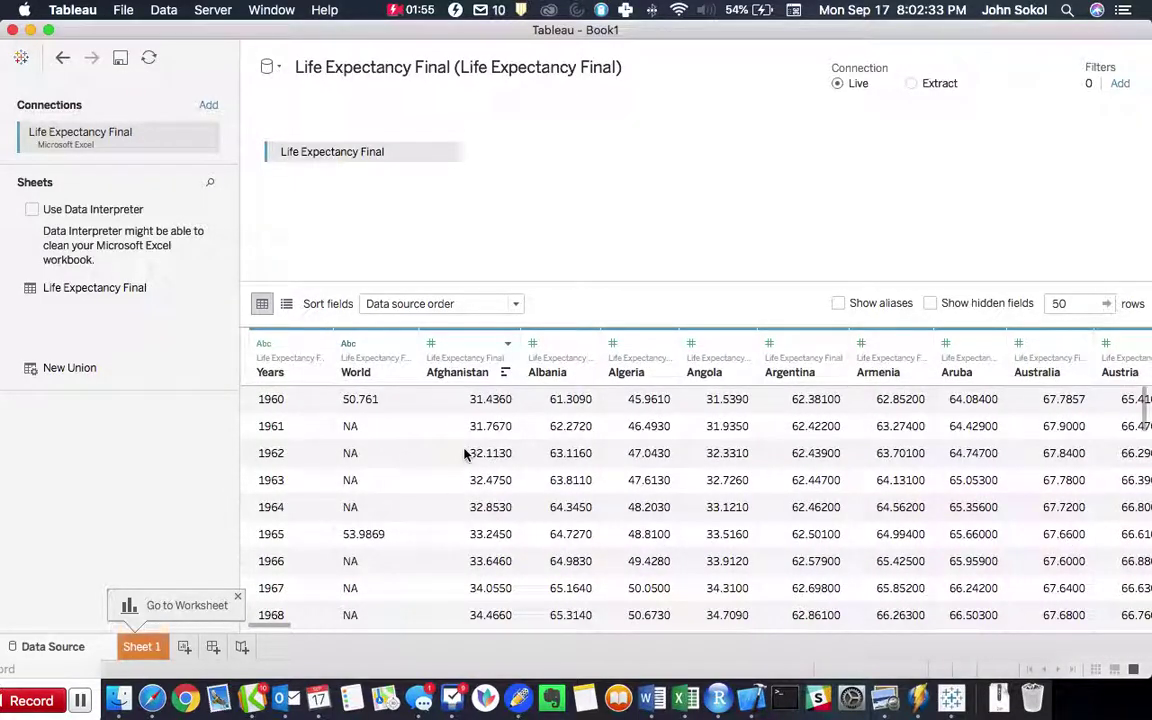
Change the data type of the World column to Number (whole).
click(355, 346)
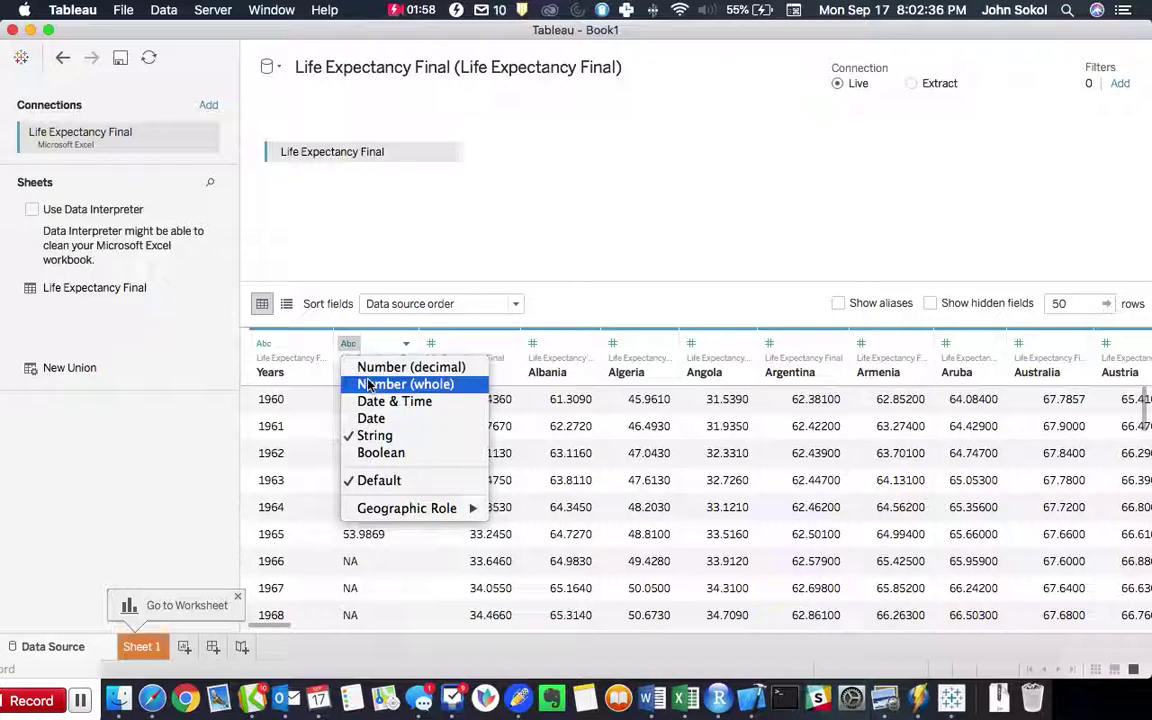
click(378, 384)
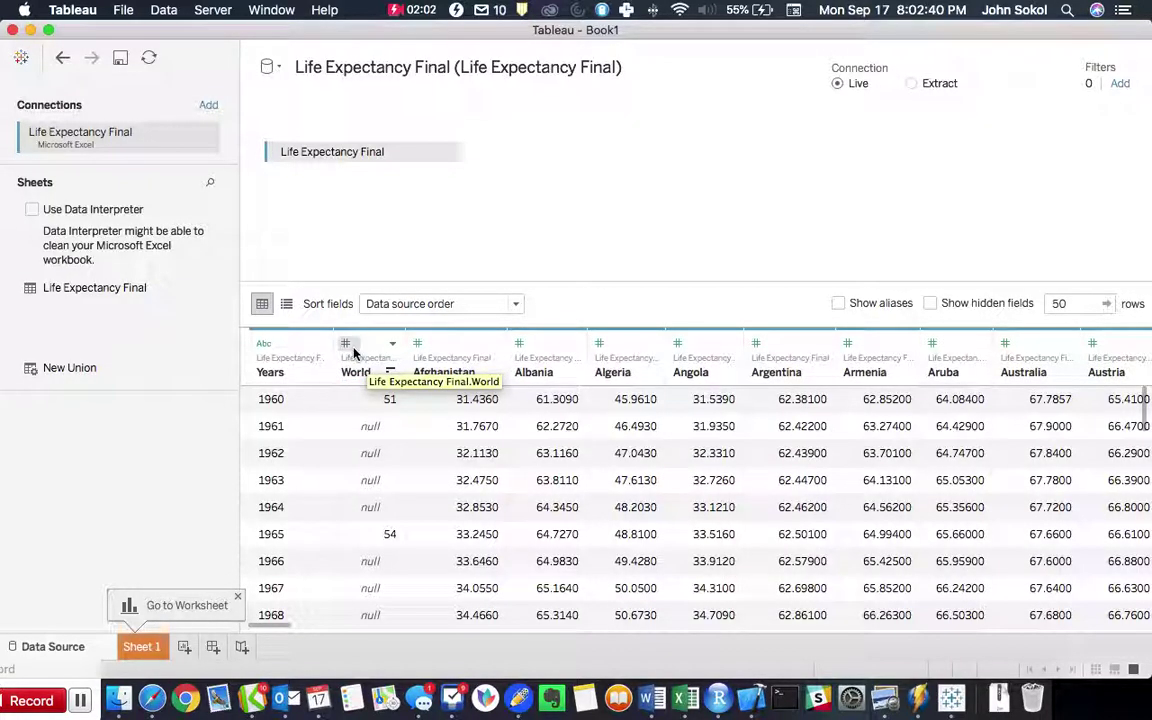
Open the Sheet 1 worksheet and convert the Years (Count) measure to a dimension.
click(143, 648)
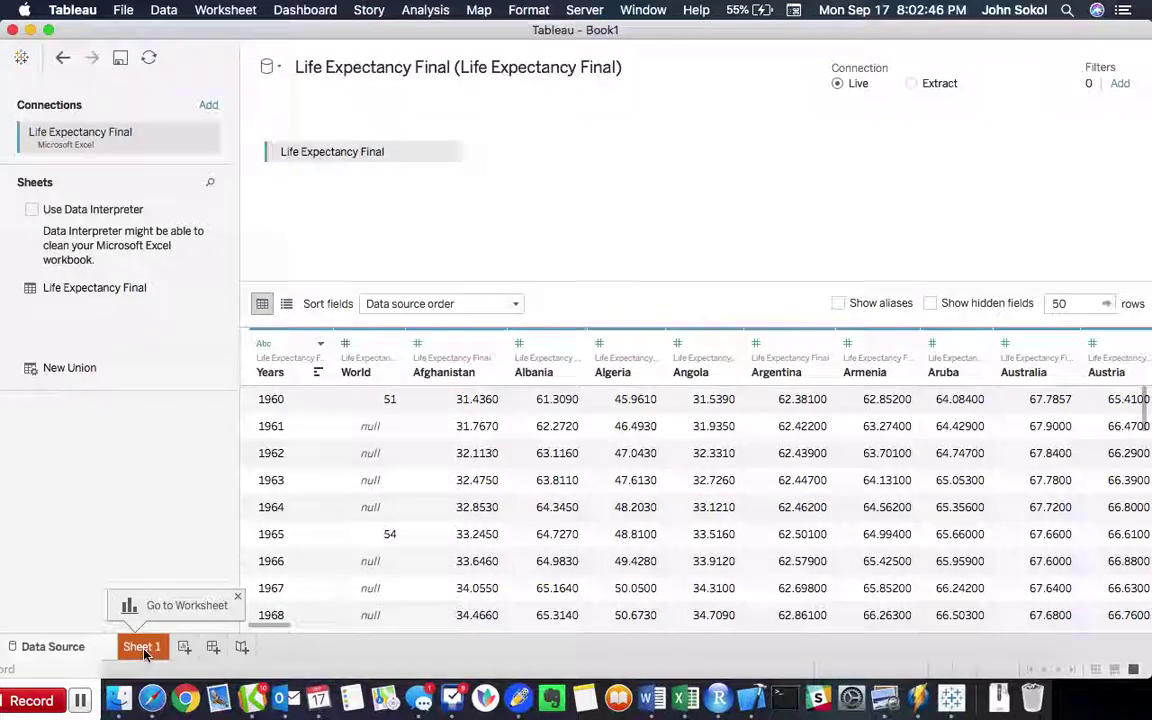
click(58, 163)
click(121, 345)
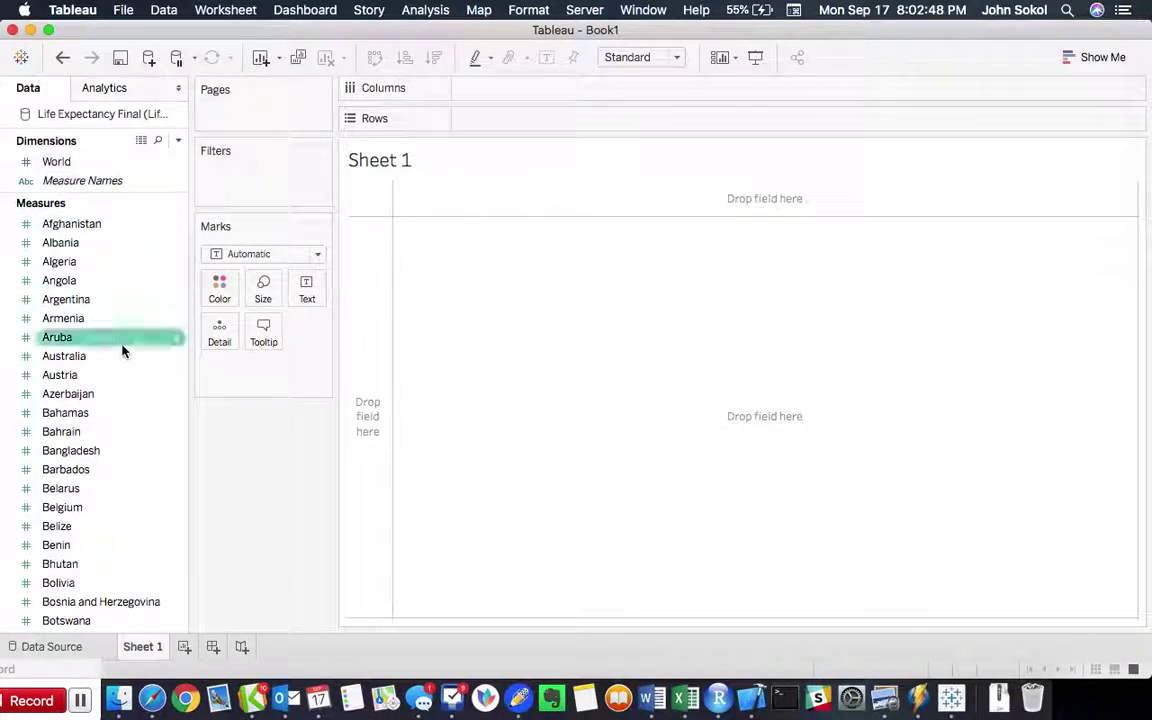
scroll(121, 345, down, 2)
click(122, 347)
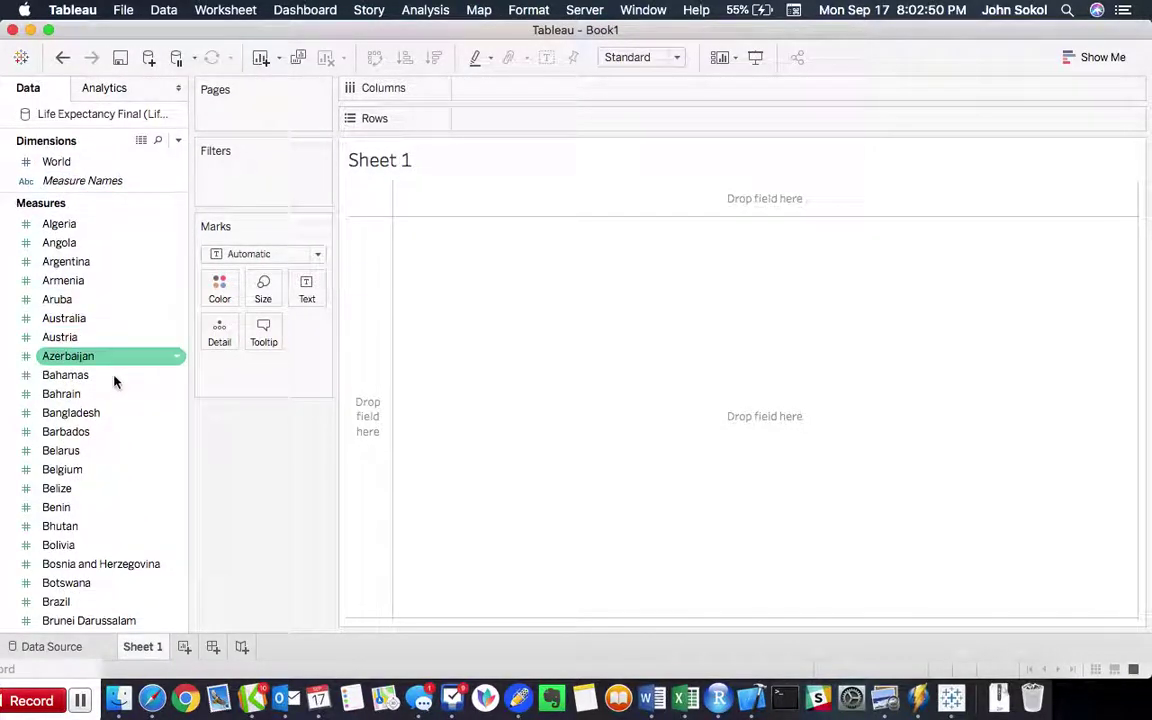
scroll(103, 416, down, 4)
click(52, 647)
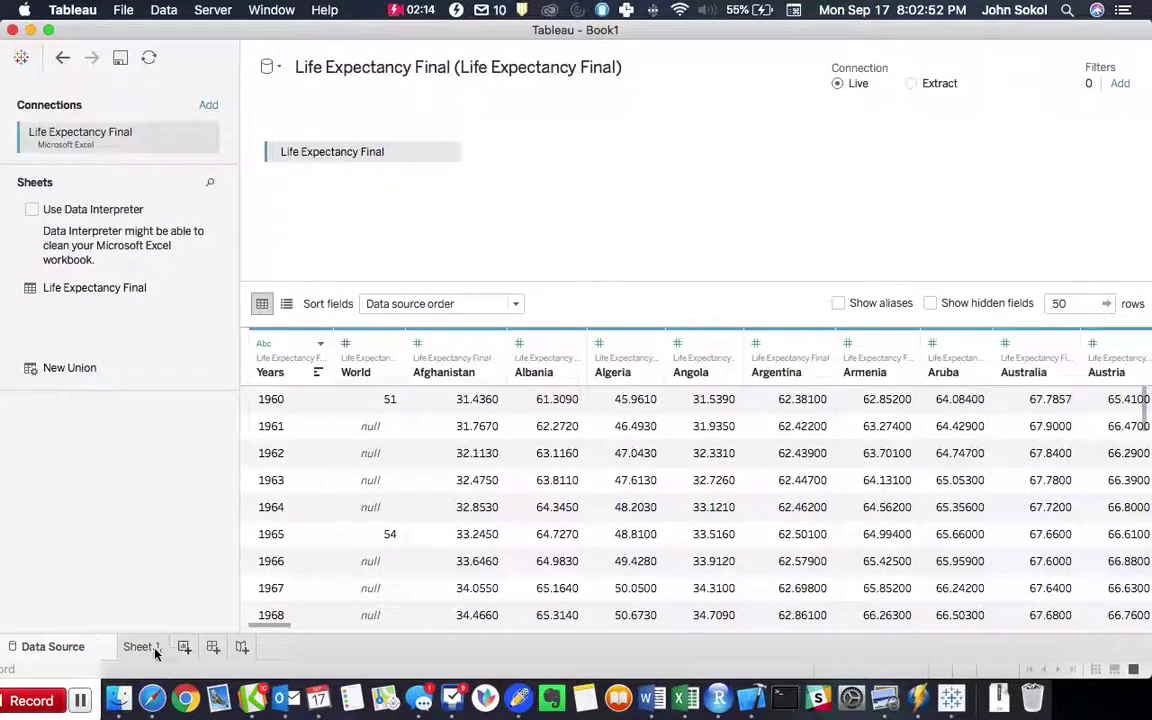
click(142, 647)
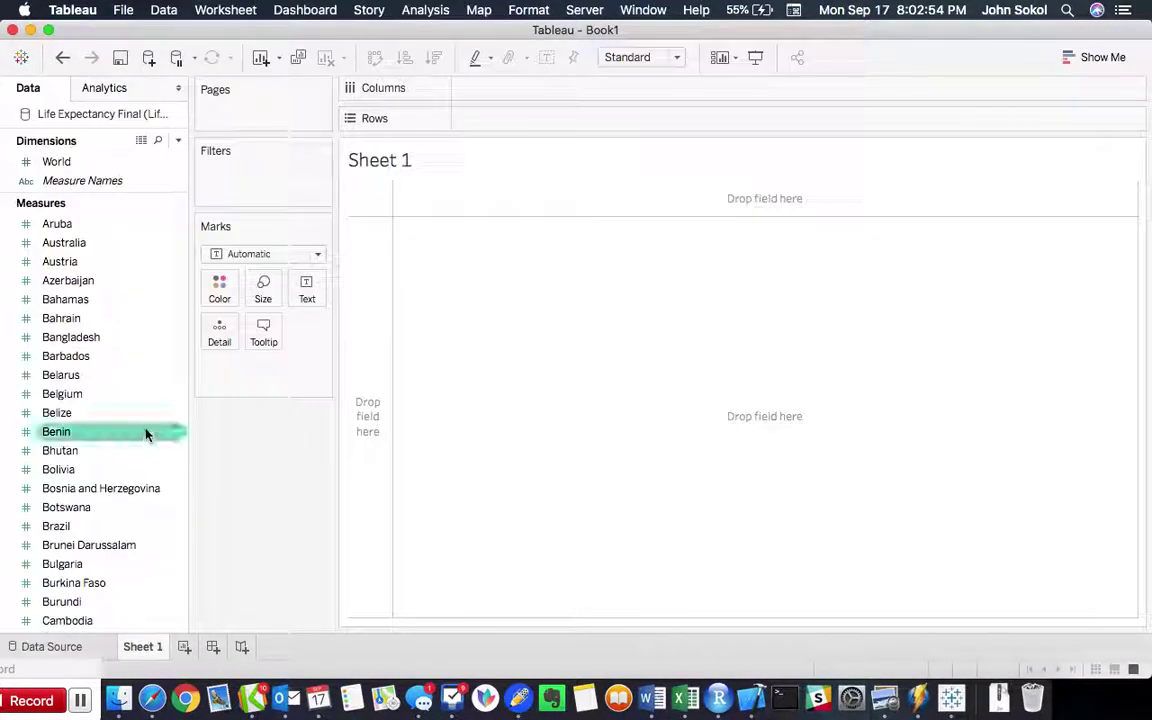
scroll(108, 468, down, 20)
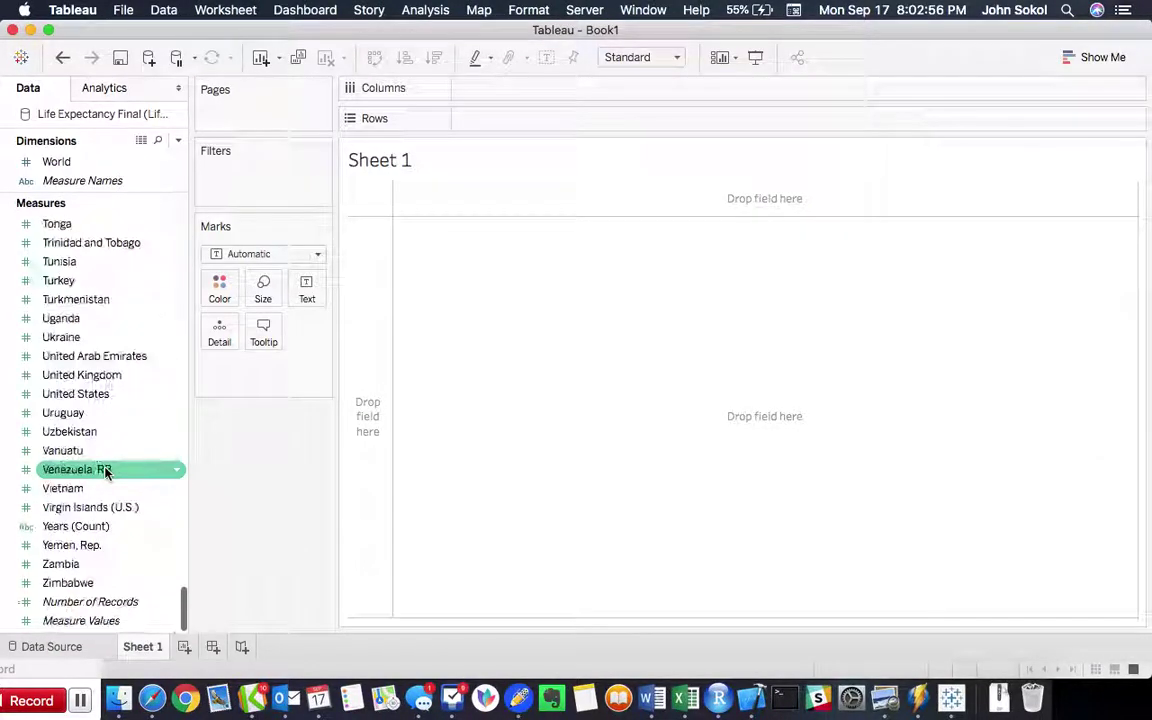
right_click(101, 528)
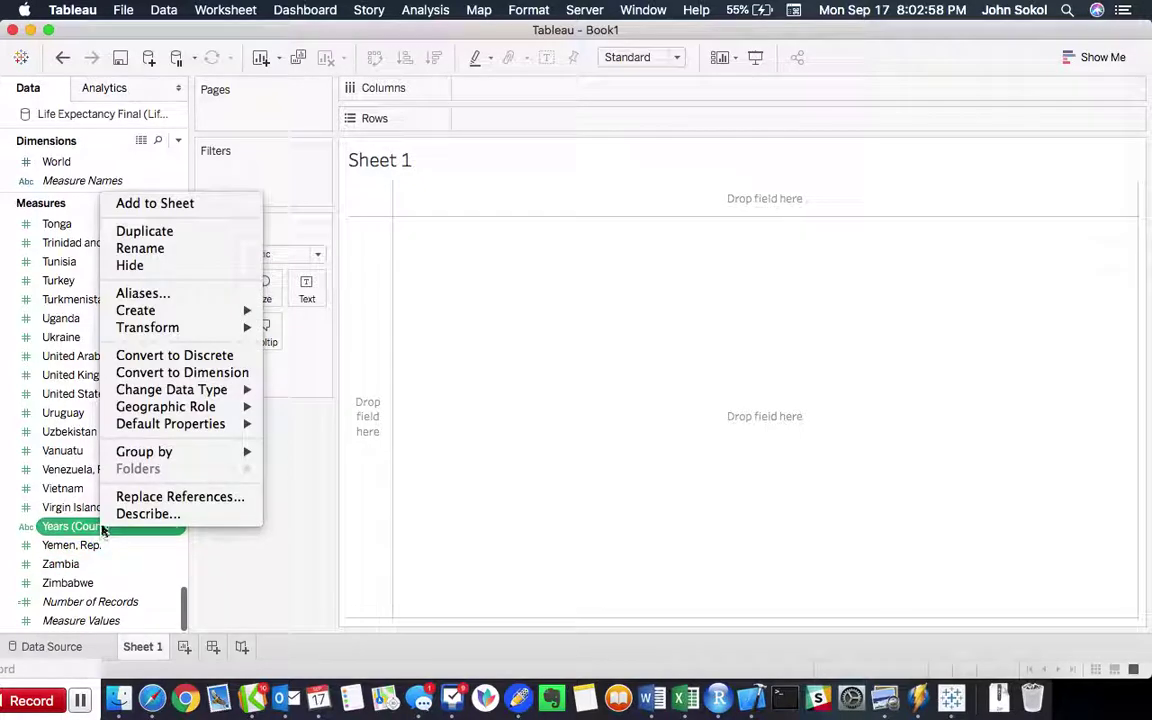
mouse_move(170, 394)
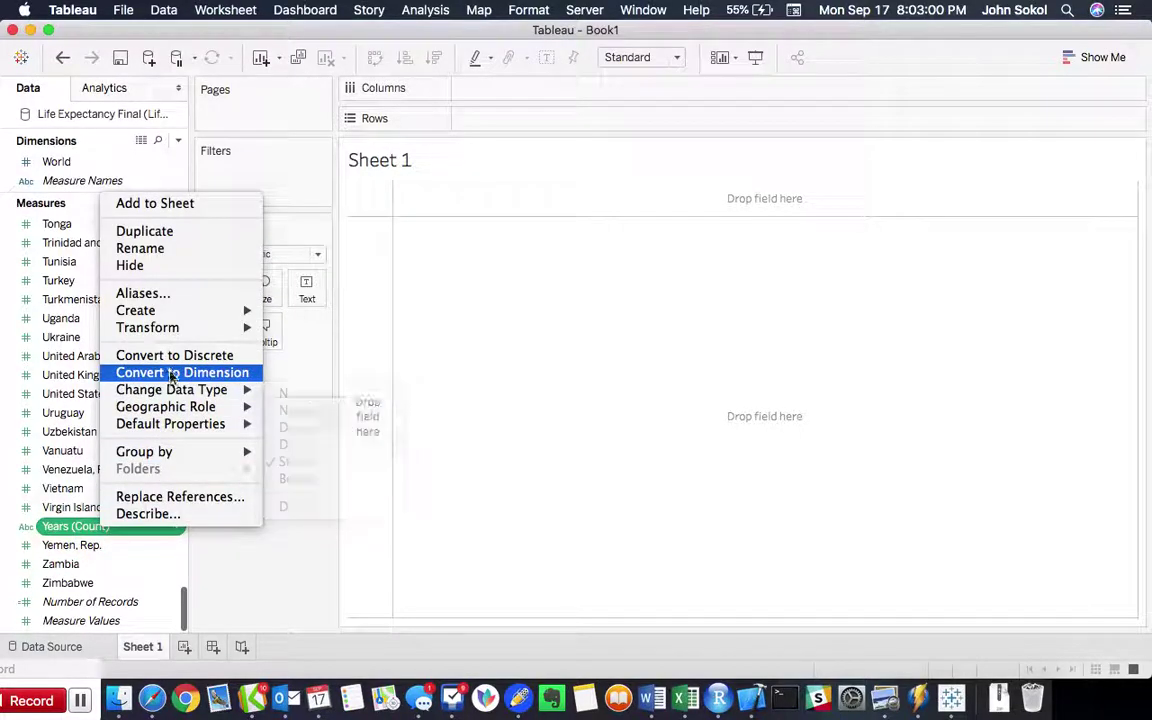
click(172, 372)
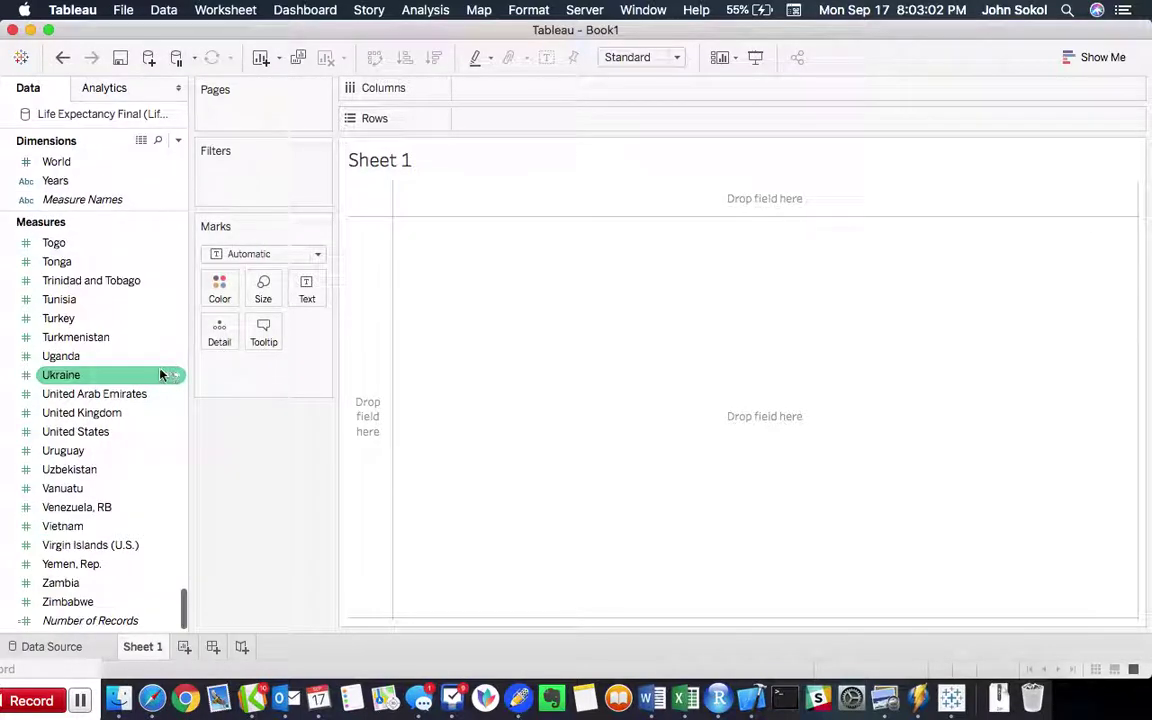
Convert the World field on Sheet 1 from a dimension to a measure.
scroll(134, 316, up, 10)
scroll(134, 316, up, 5)
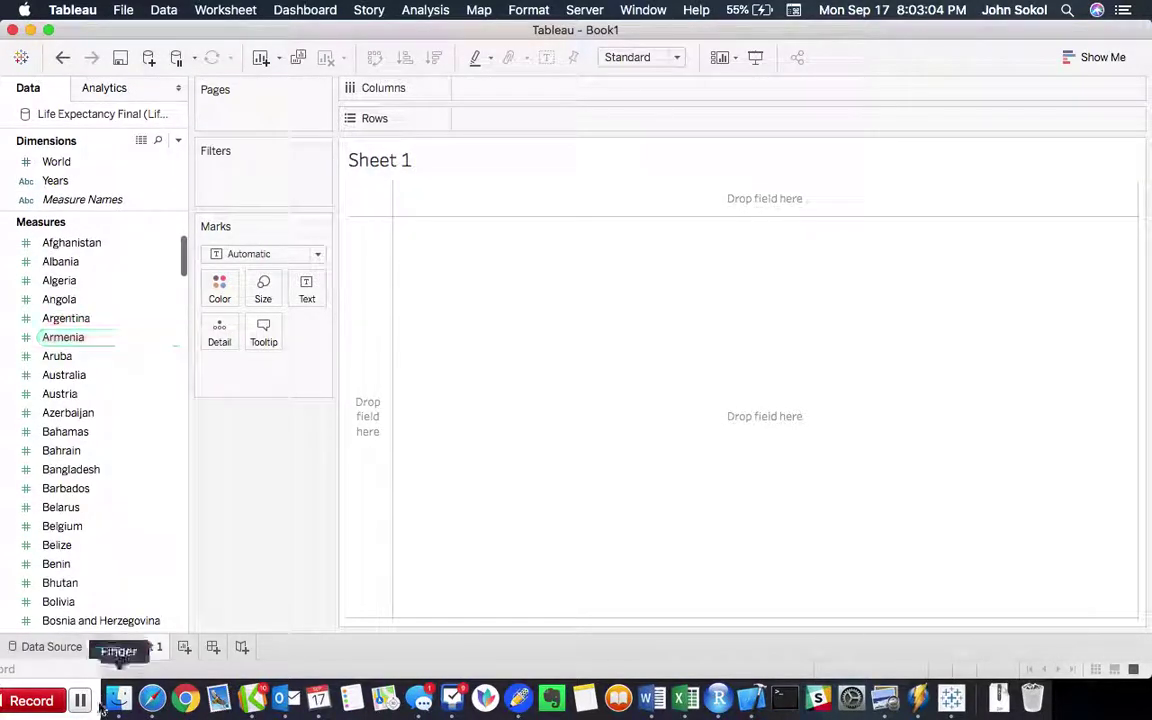
click(78, 650)
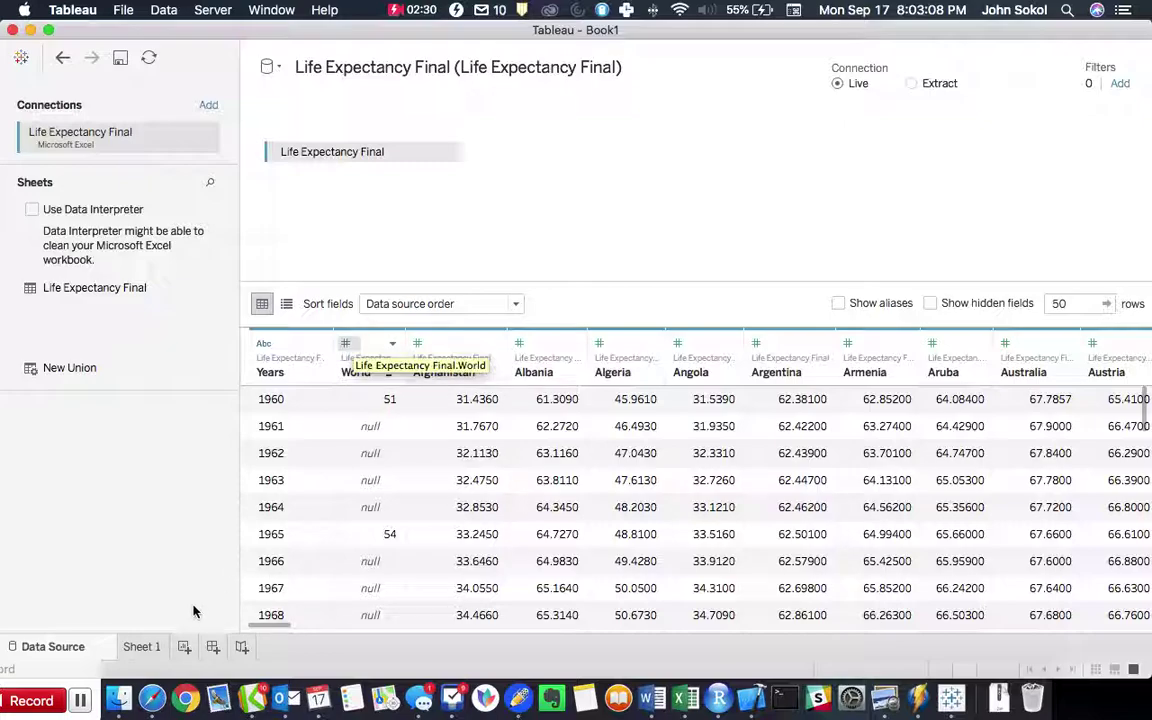
click(141, 647)
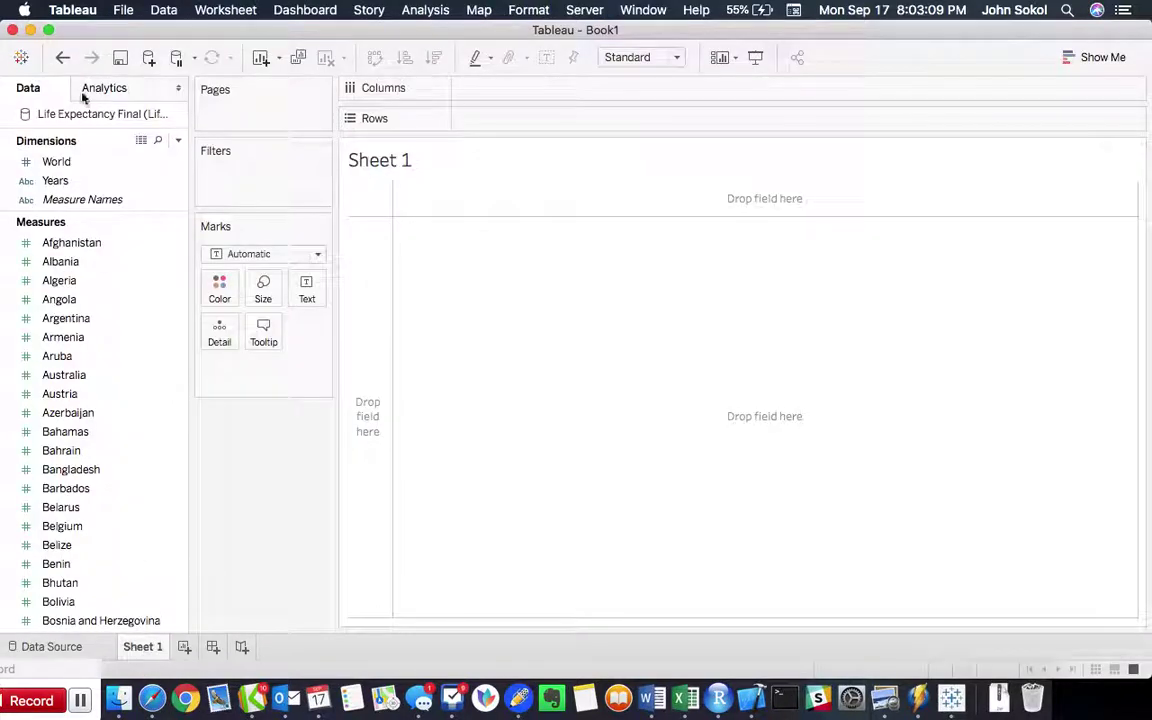
right_click(68, 163)
click(185, 352)
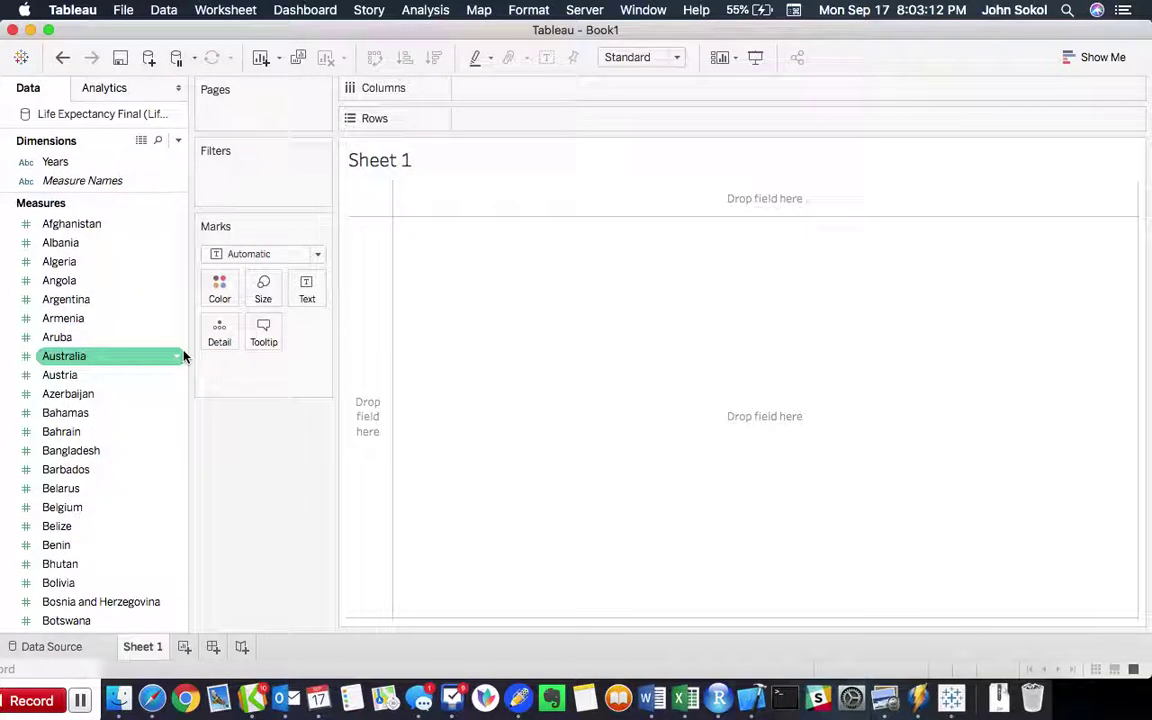
click(116, 418)
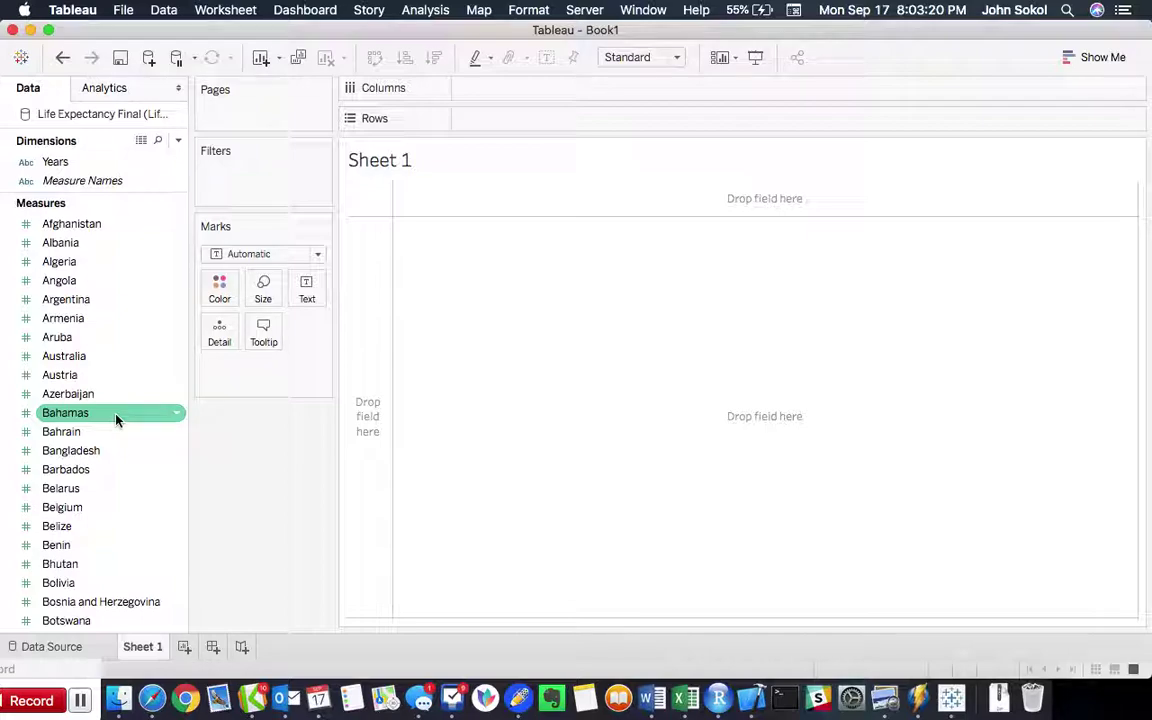
Place the Years dimension on Columns of Sheet 1.
click(66, 164)
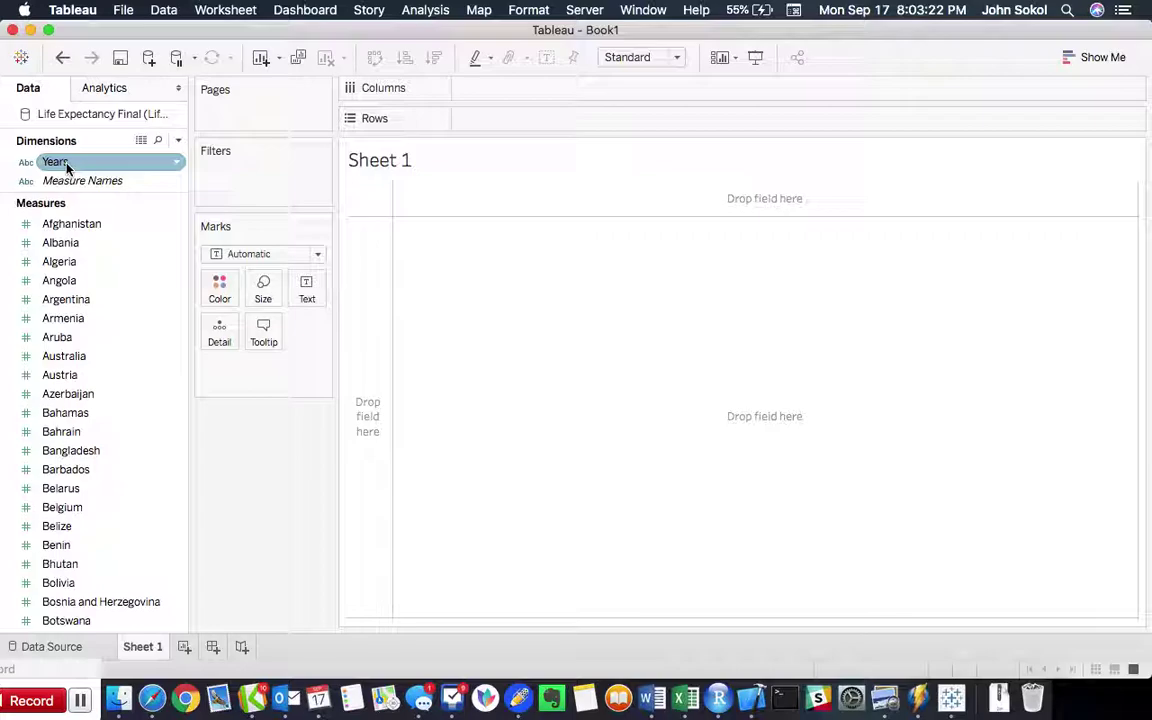
drag(66, 164, 490, 92)
Review the World values for all years in the data source preview, then return to Sheet 1 and look across its year columns.
click(92, 647)
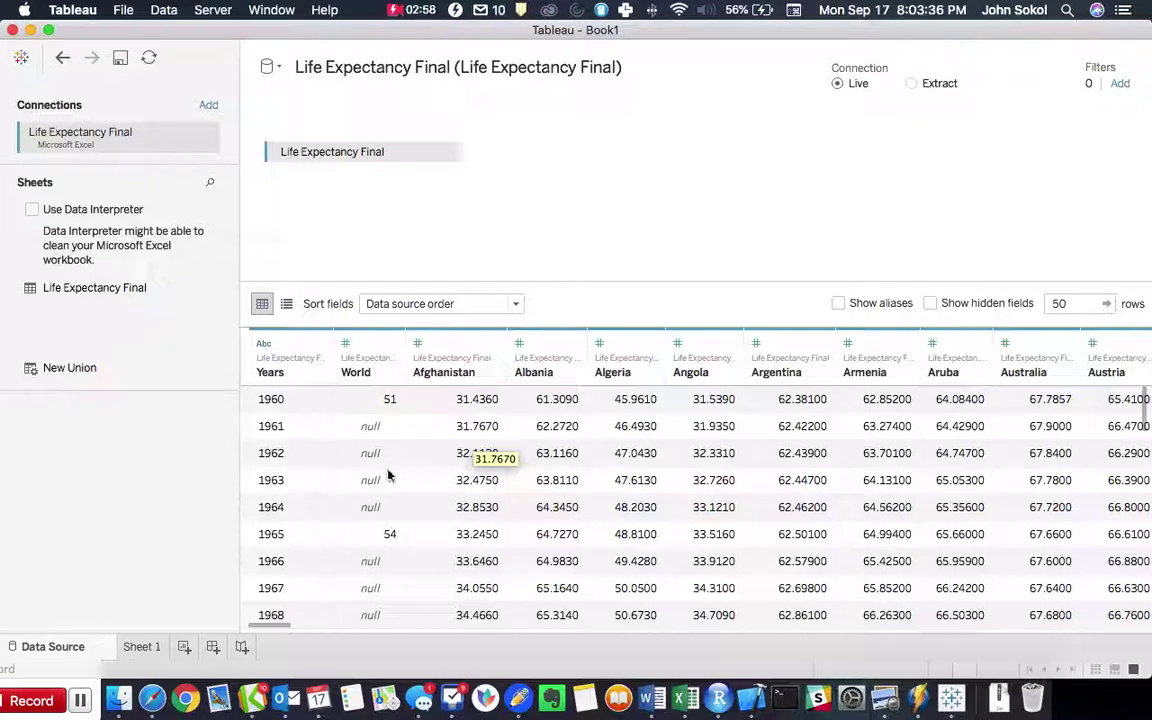
scroll(390, 476, down, 15)
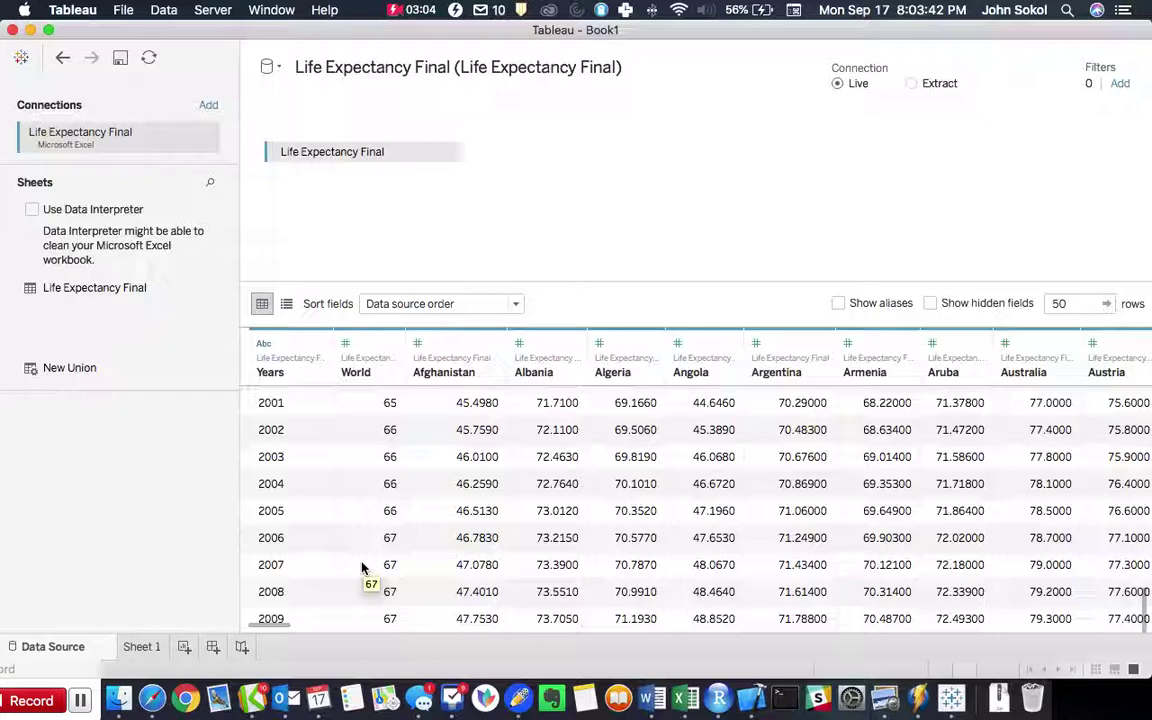
scroll(362, 568, up, 15)
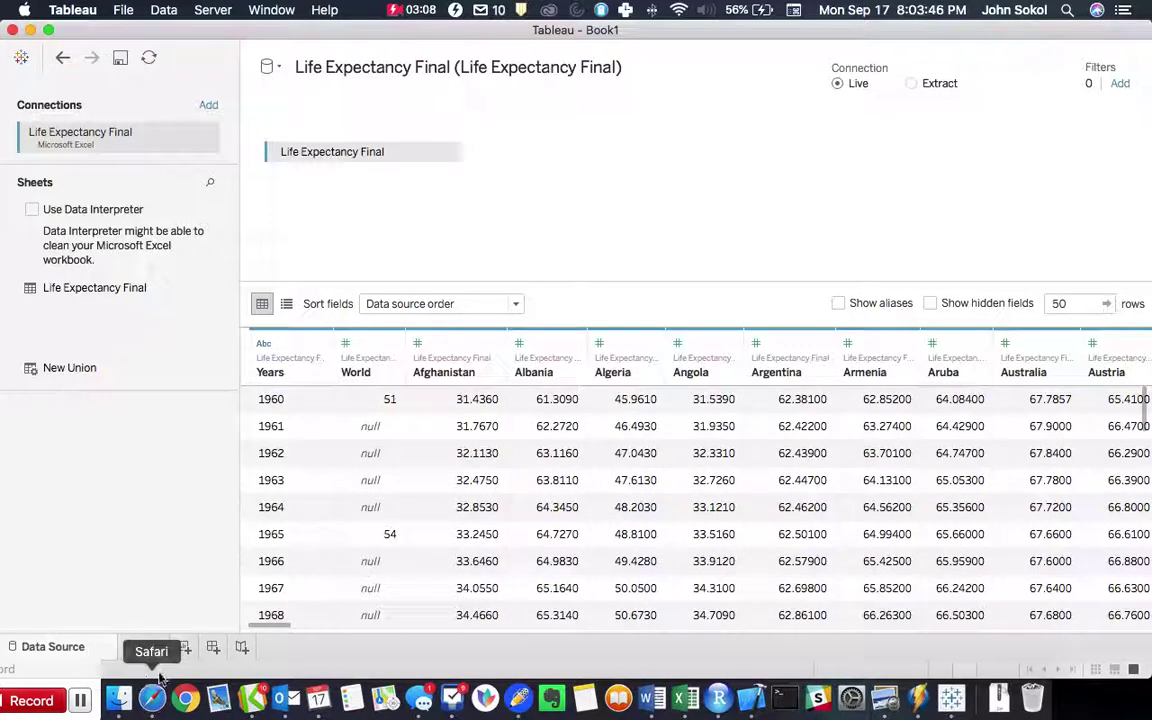
click(142, 647)
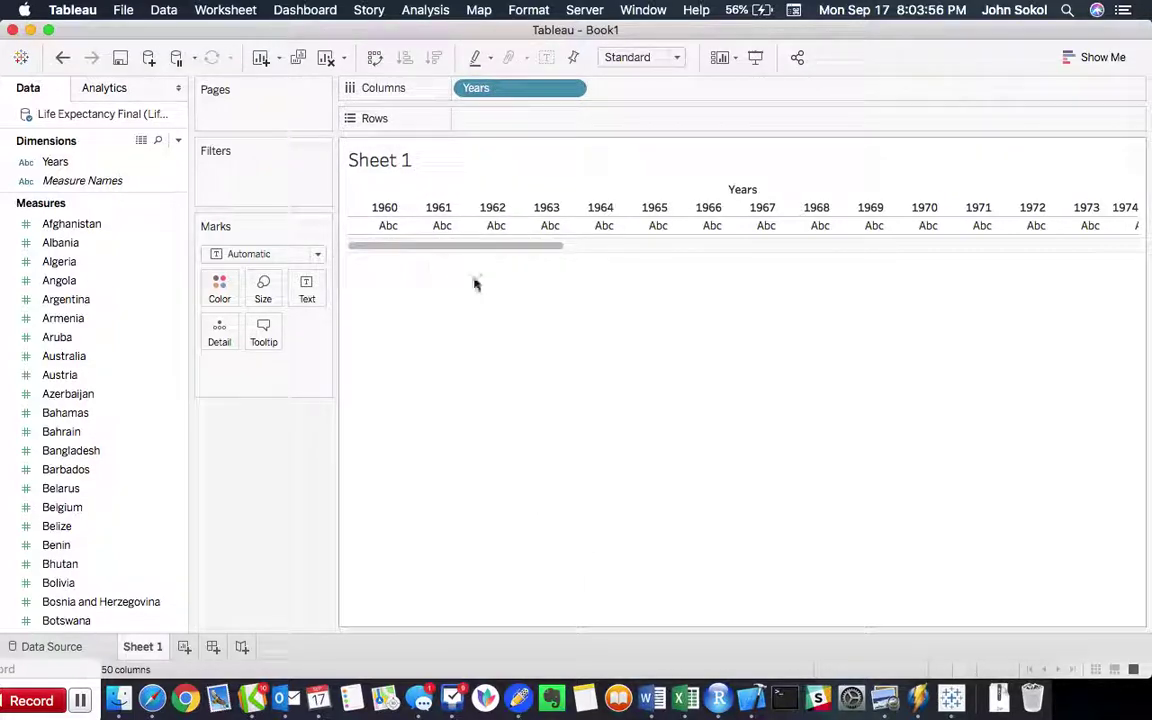
scroll(474, 284, right, 5)
scroll(474, 284, left, 10)
Place Measure Values on Rows of Sheet 1 and change the mark type to Line.
click(158, 289)
click(52, 264)
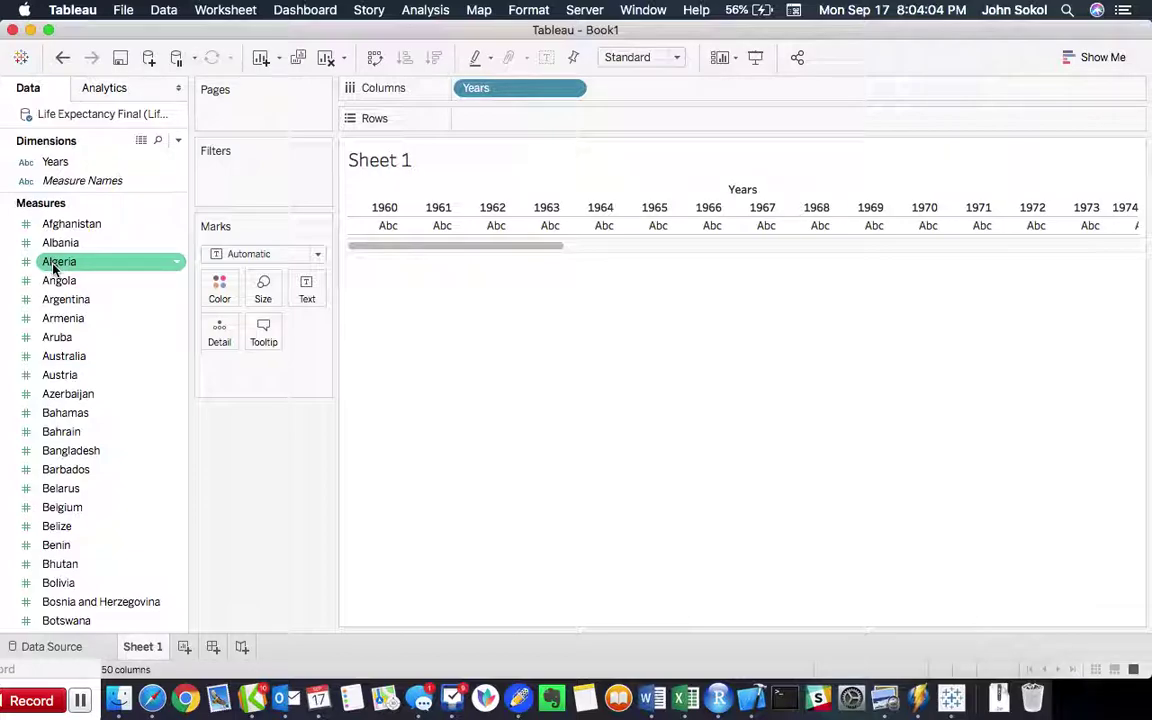
scroll(100, 400, down, 20)
click(87, 621)
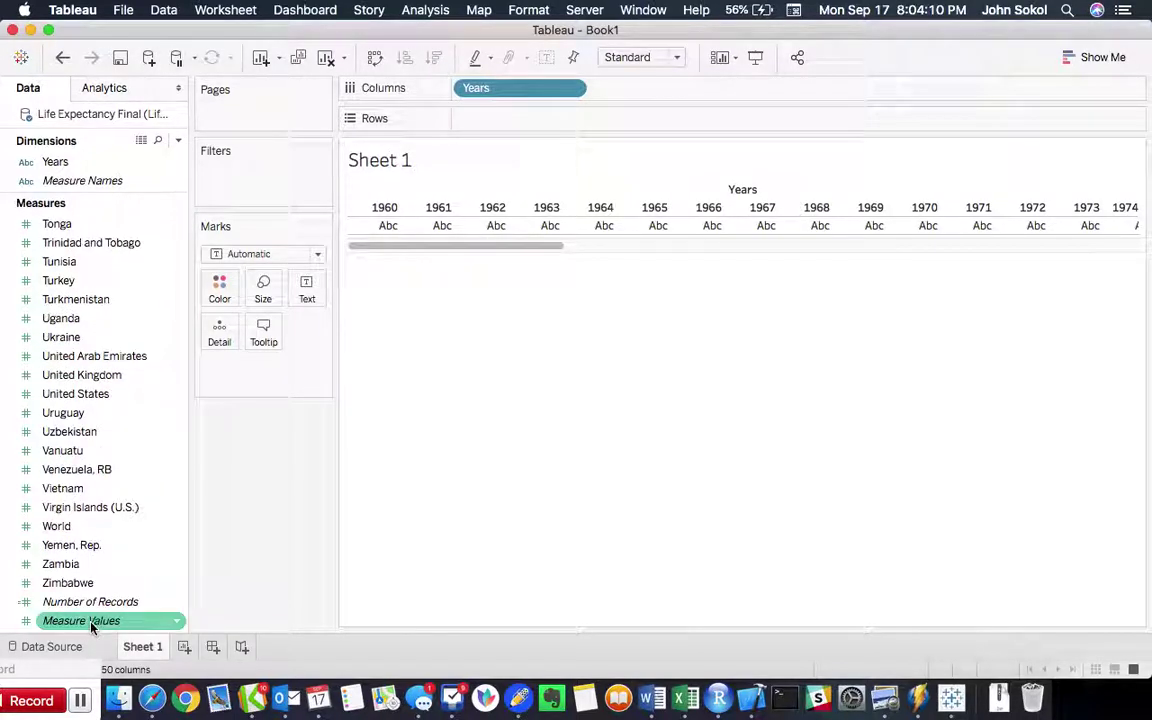
drag(90, 620, 512, 118)
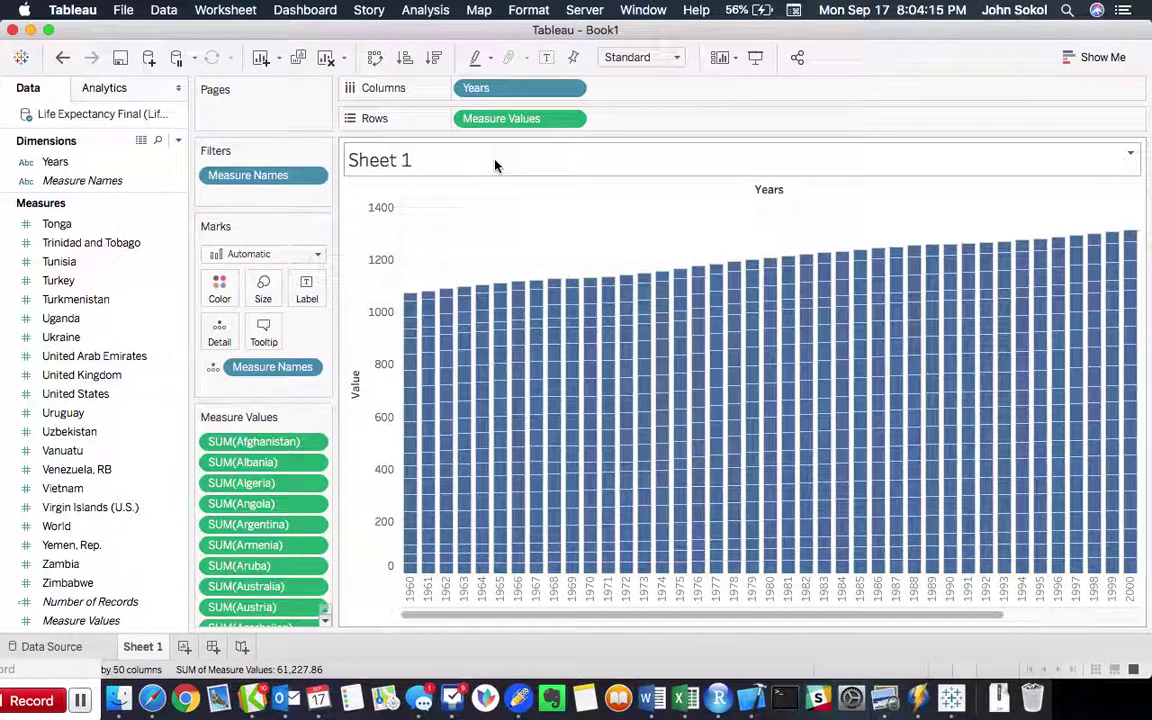
click(317, 262)
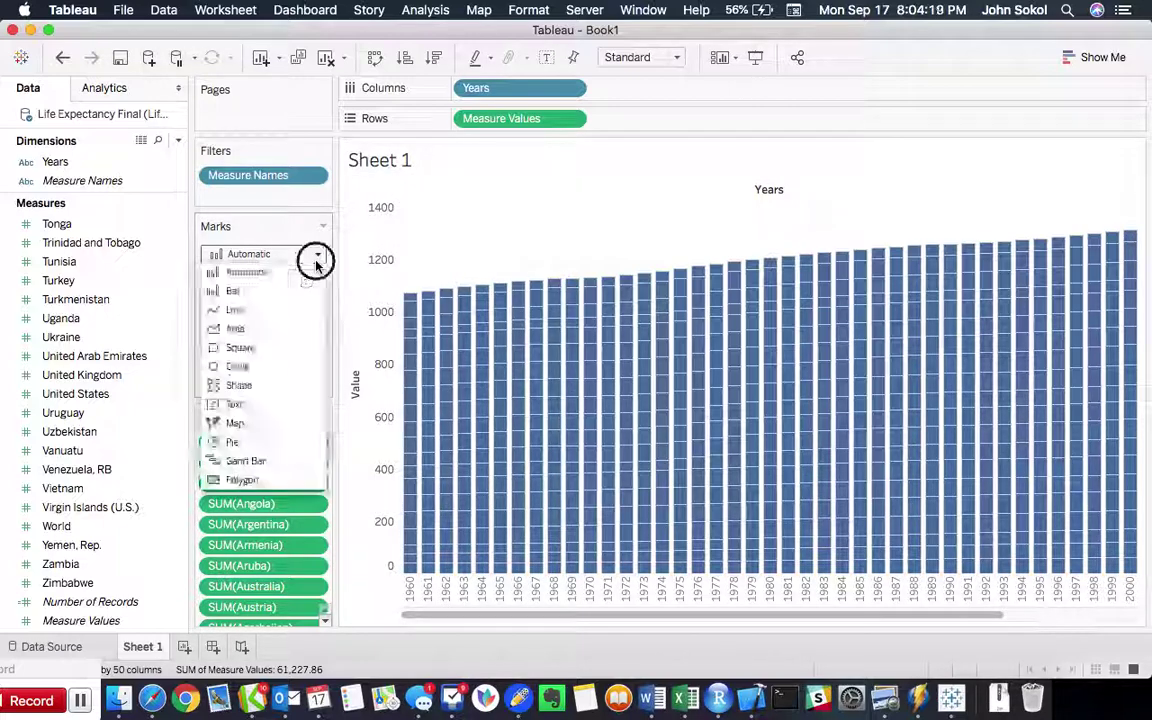
click(294, 317)
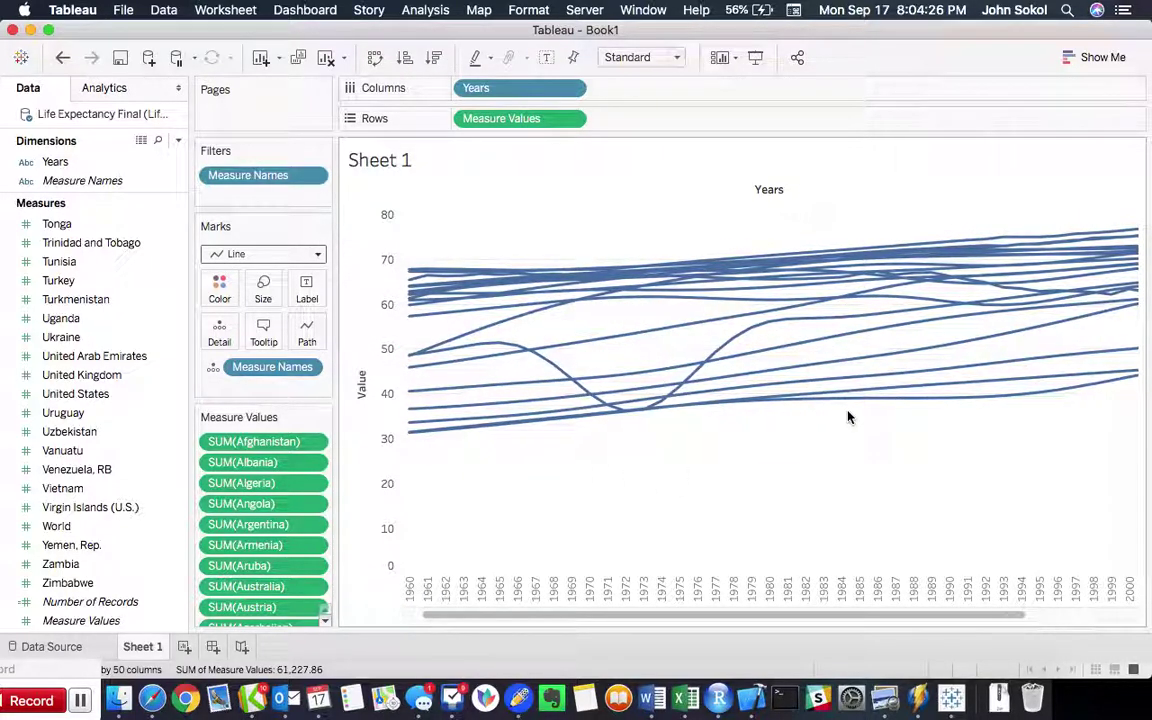
Examine the line chart across its years and compare the countries in Measure Values with those in the Measures list.
scroll(848, 418, right, 5)
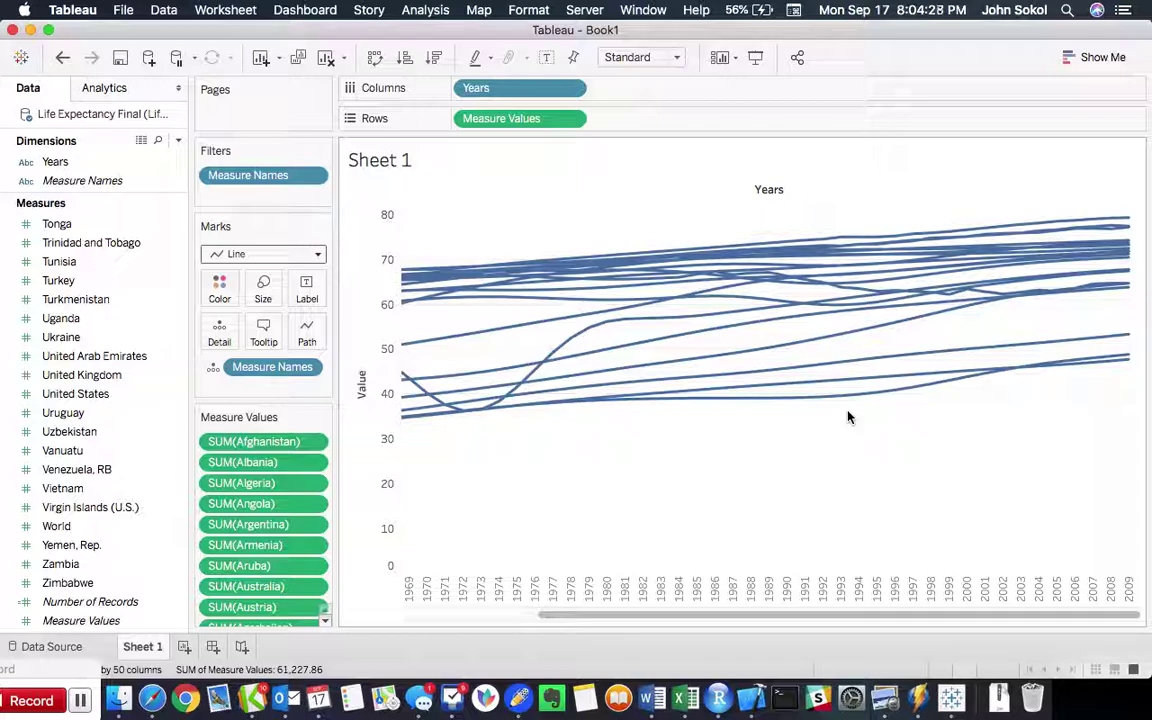
scroll(708, 437, left, 5)
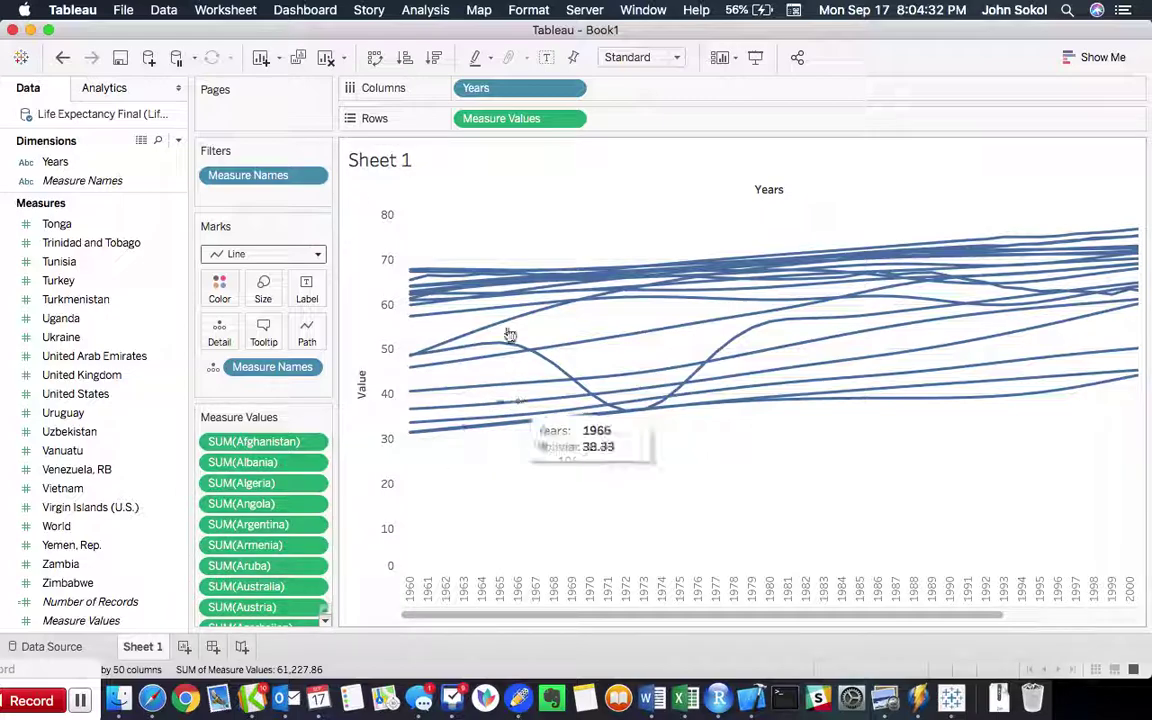
scroll(105, 447, up, 5)
scroll(105, 447, down, 5)
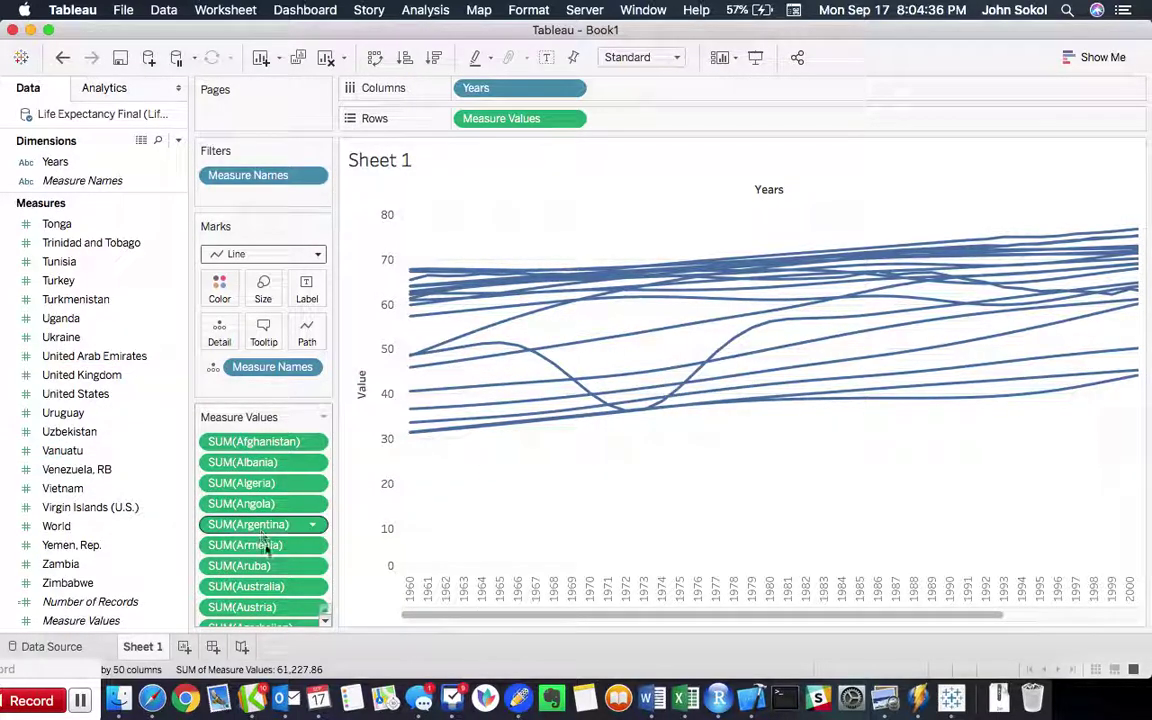
scroll(325, 626, down, 4)
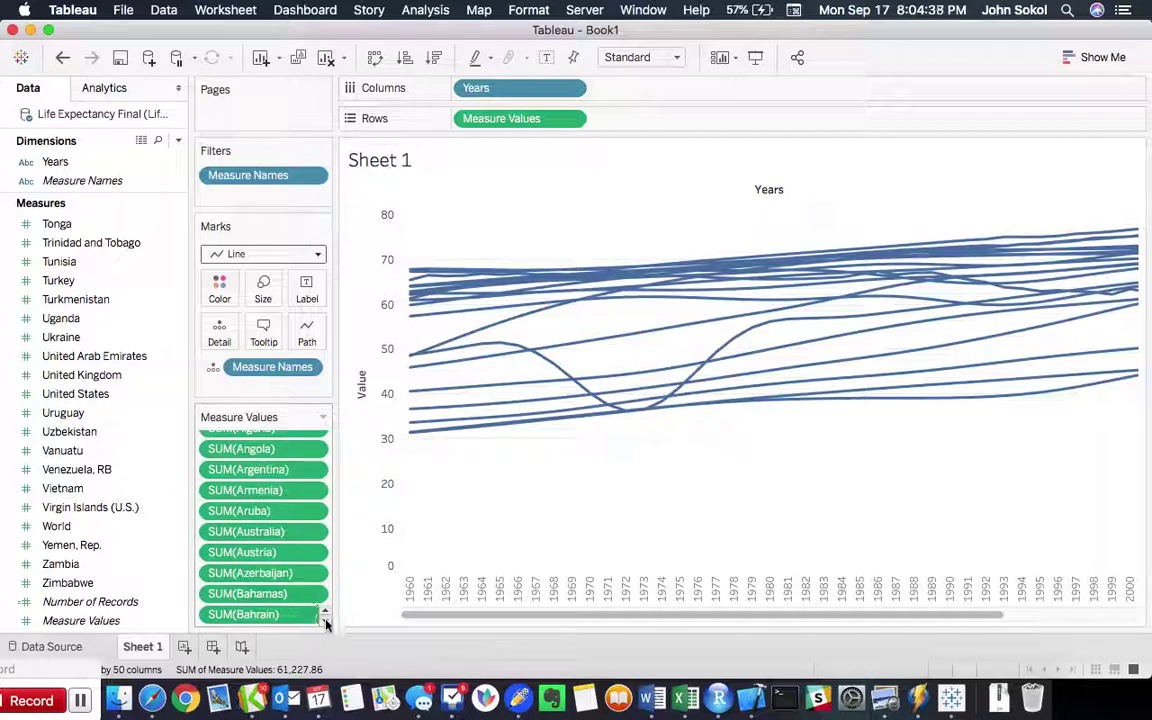
scroll(325, 622, down, 5)
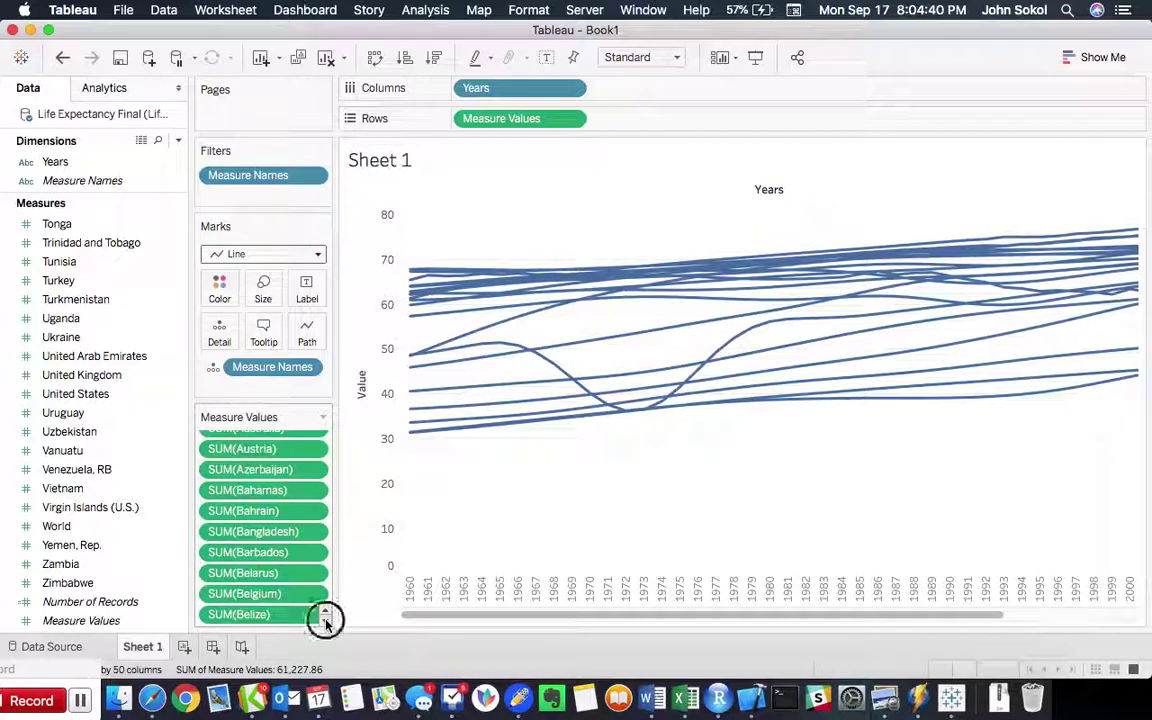
scroll(325, 622, down, 3)
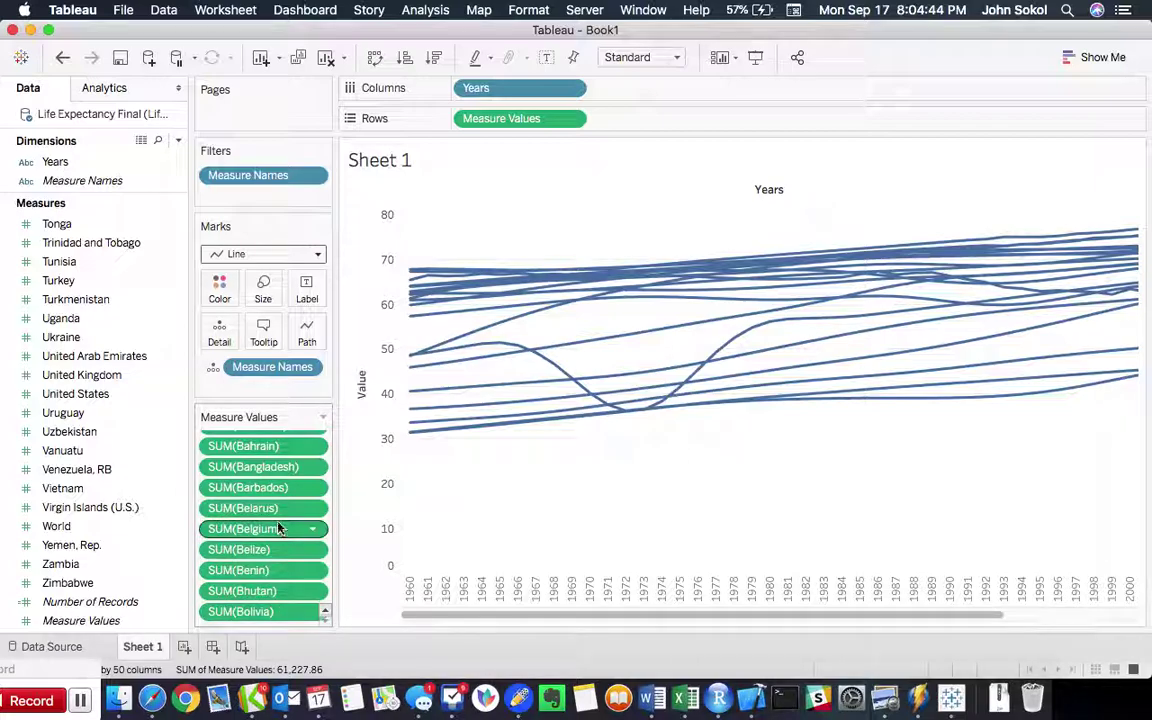
scroll(78, 376, up, 5)
scroll(78, 376, up, 15)
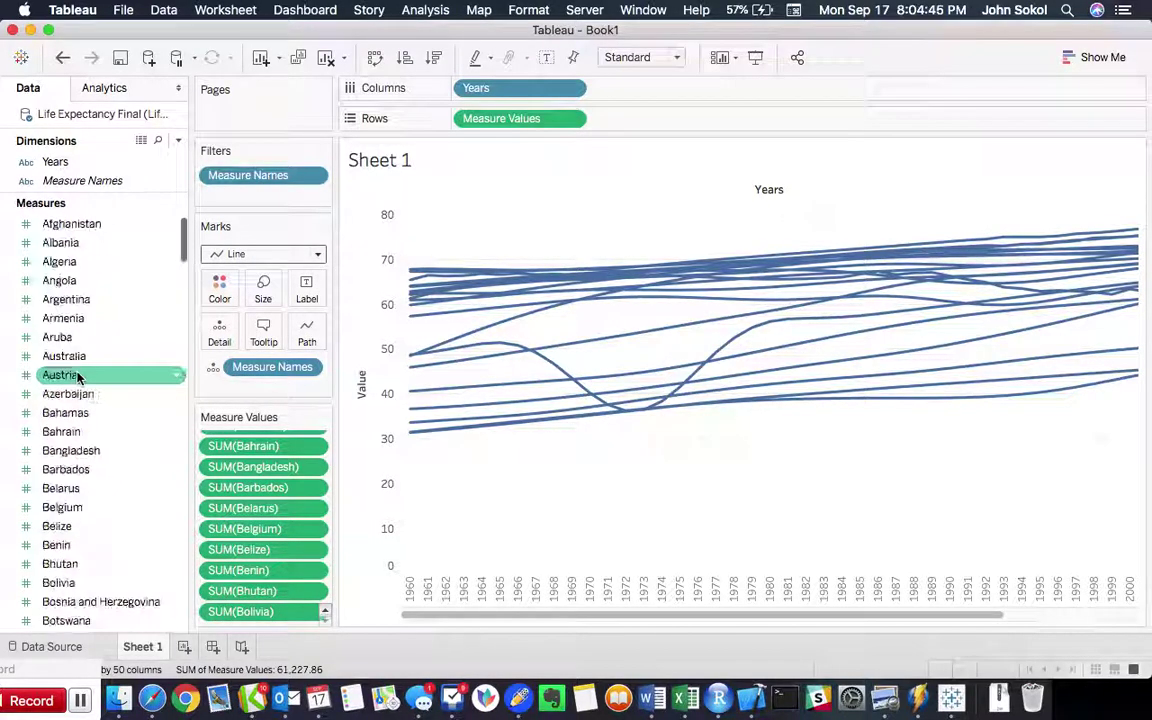
scroll(78, 378, down, 2)
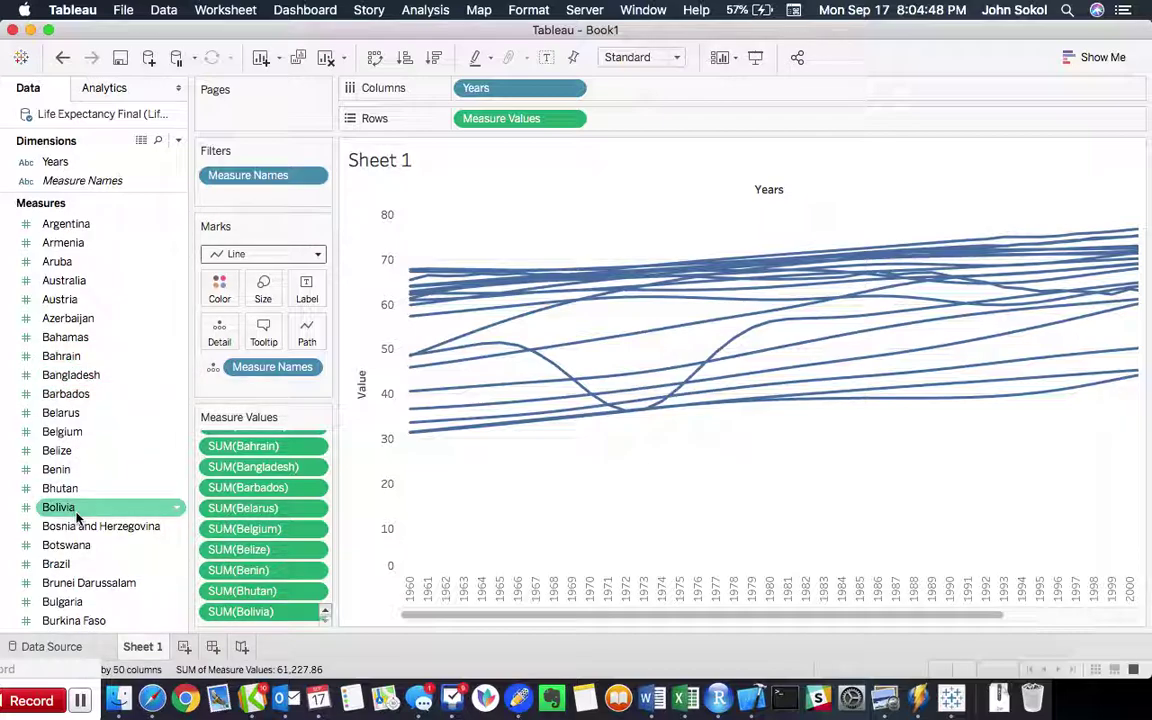
scroll(78, 514, up, 2)
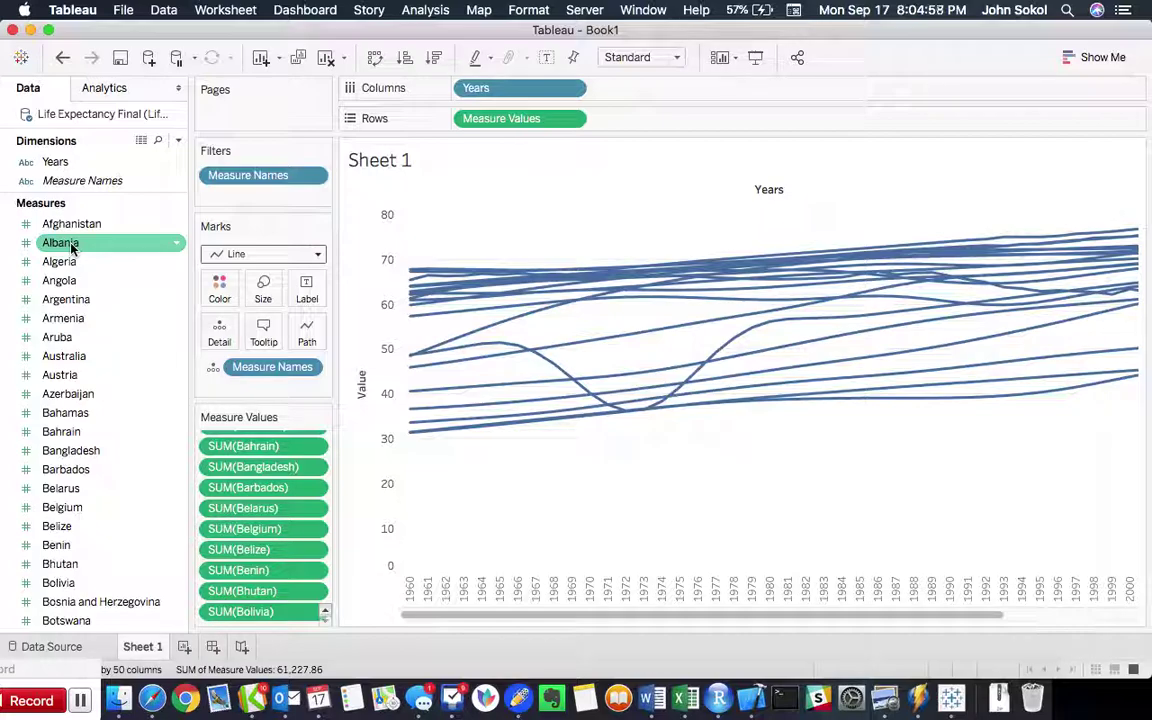
Remove the country measures from Bolivia back through Algeria from Measure Values, keeping only Afghanistan and Albania.
mouse_move(441, 364)
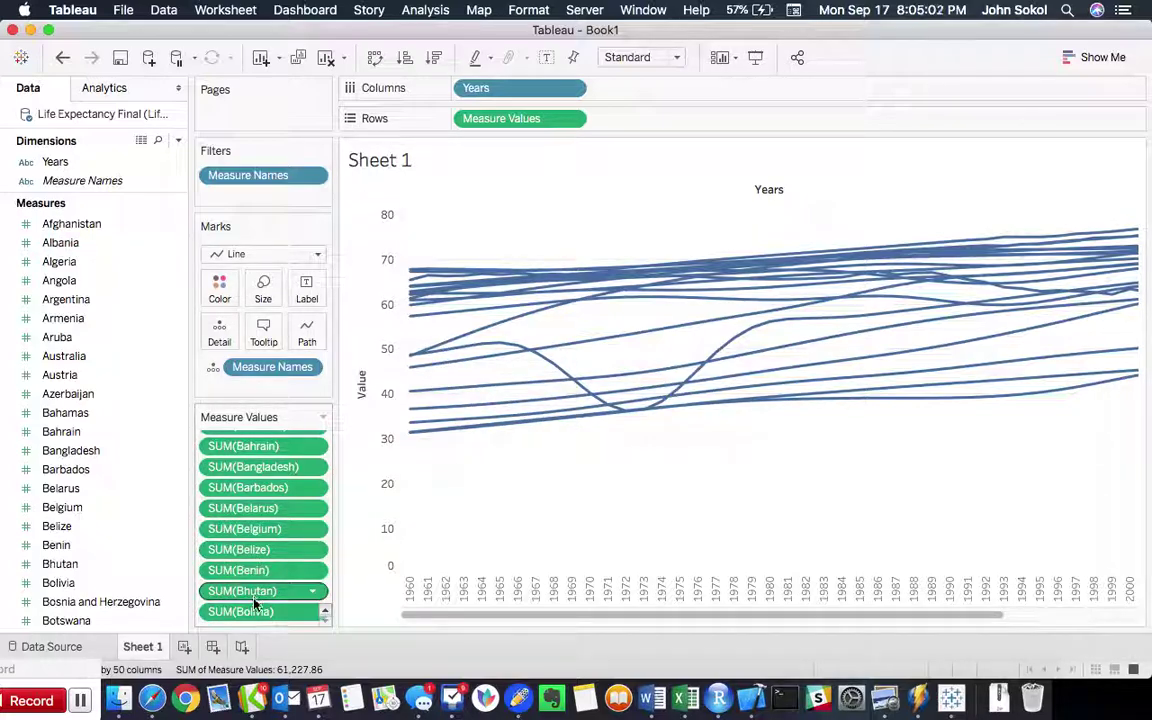
click(251, 622)
key(Delete)
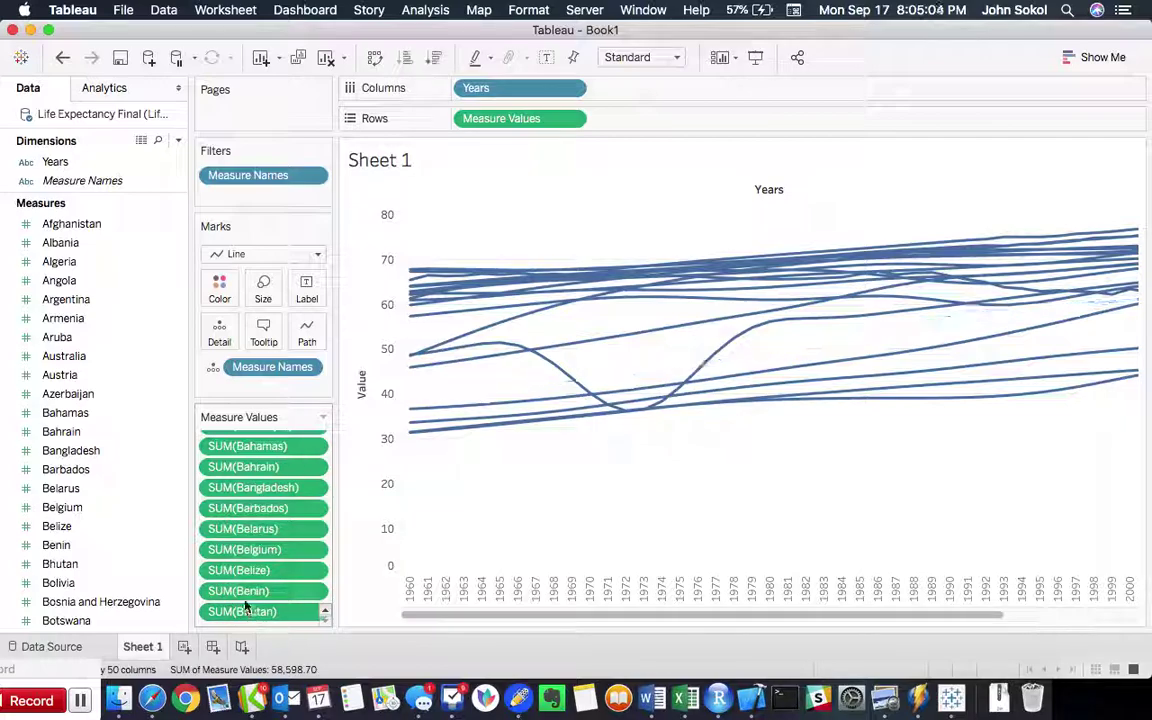
click(244, 612)
key(Delete)
click(244, 612)
key(Delete)
click(244, 612)
key(Delete)
click(243, 612)
key(Delete)
click(243, 612)
key(Delete)
click(243, 612)
key(Delete)
click(243, 611)
key(Delete)
click(243, 611)
key(Delete)
click(243, 611)
key(Delete)
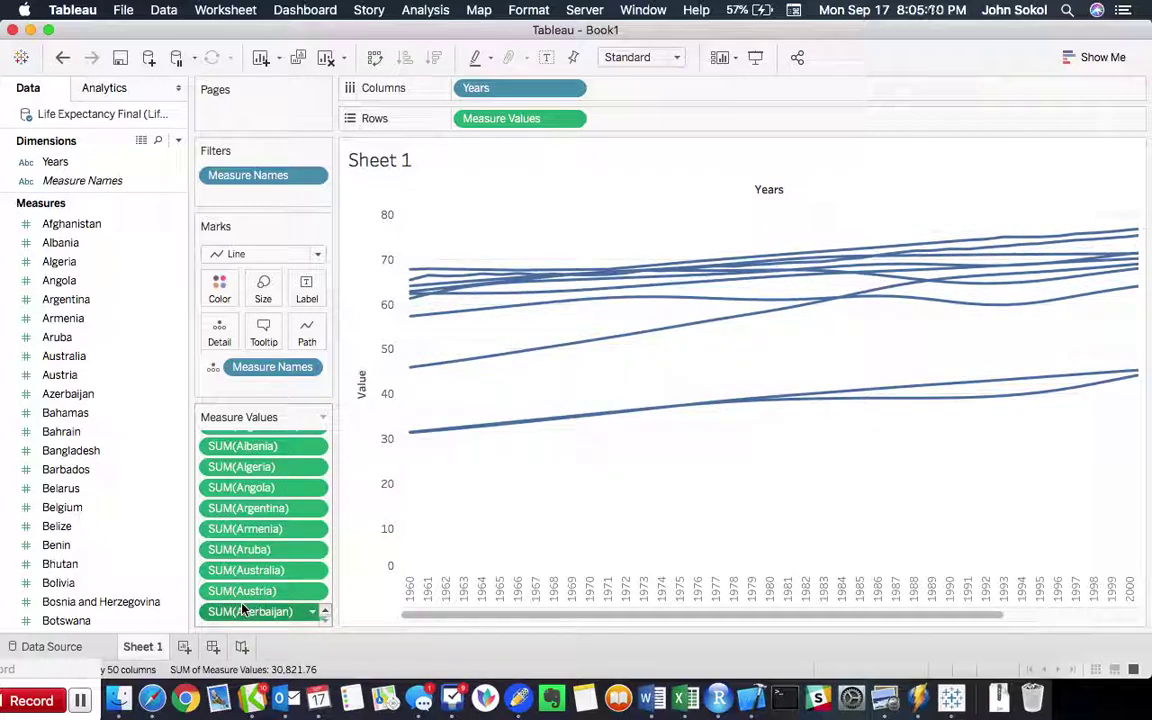
click(243, 611)
key(Delete)
click(245, 607)
key(Delete)
key(Delete)
click(244, 566)
key(Delete)
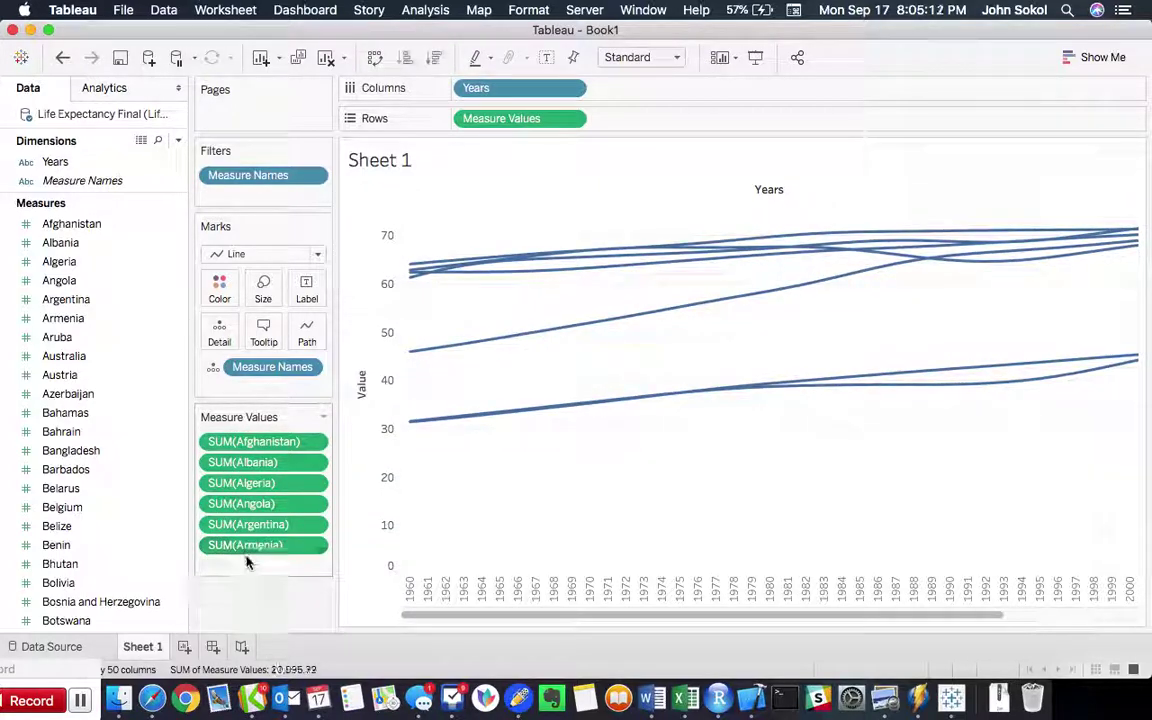
click(247, 550)
key(Delete)
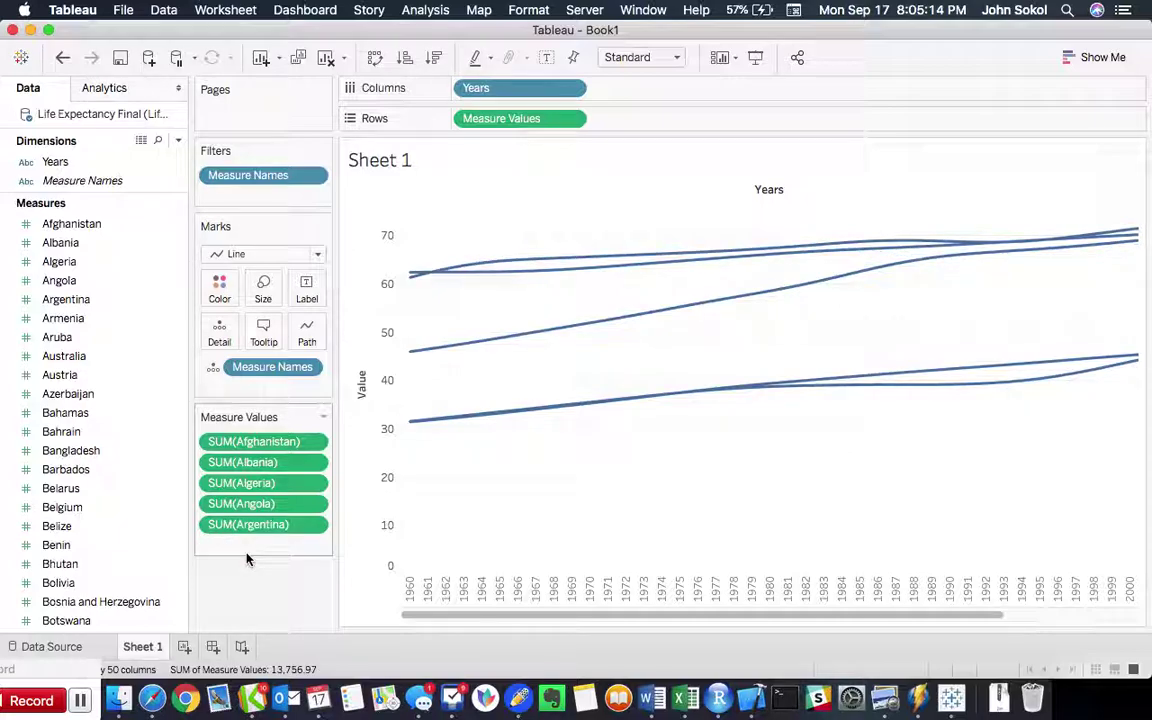
click(250, 530)
key(Delete)
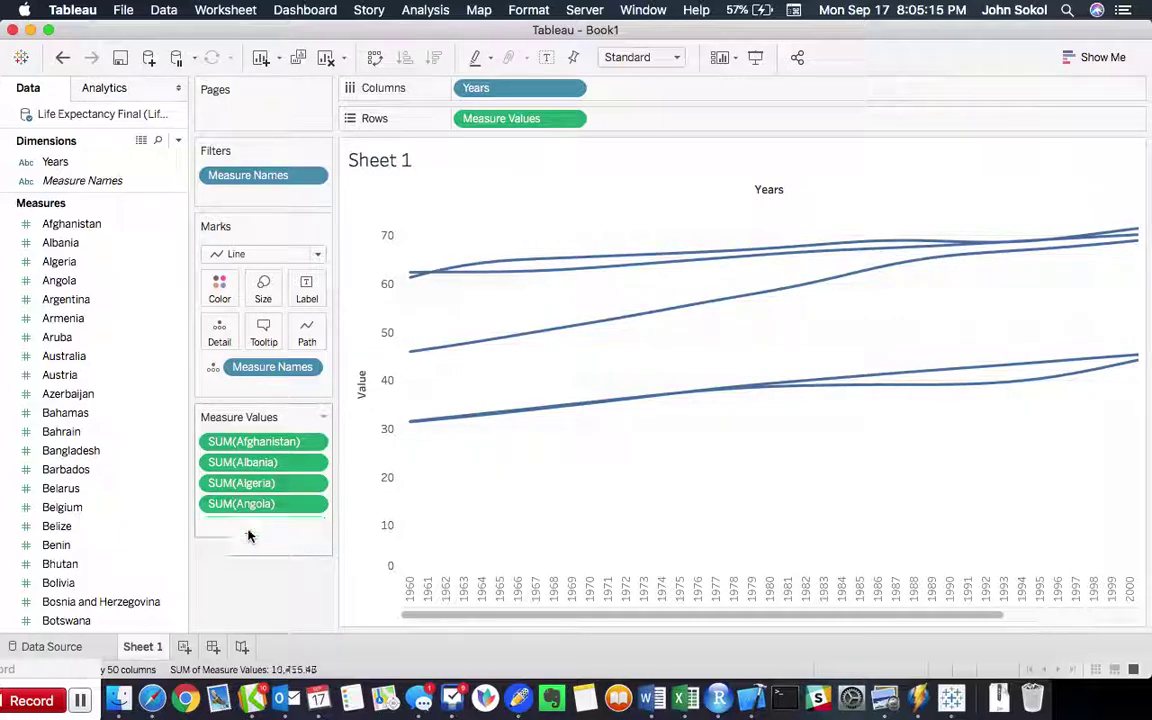
click(245, 507)
key(Delete)
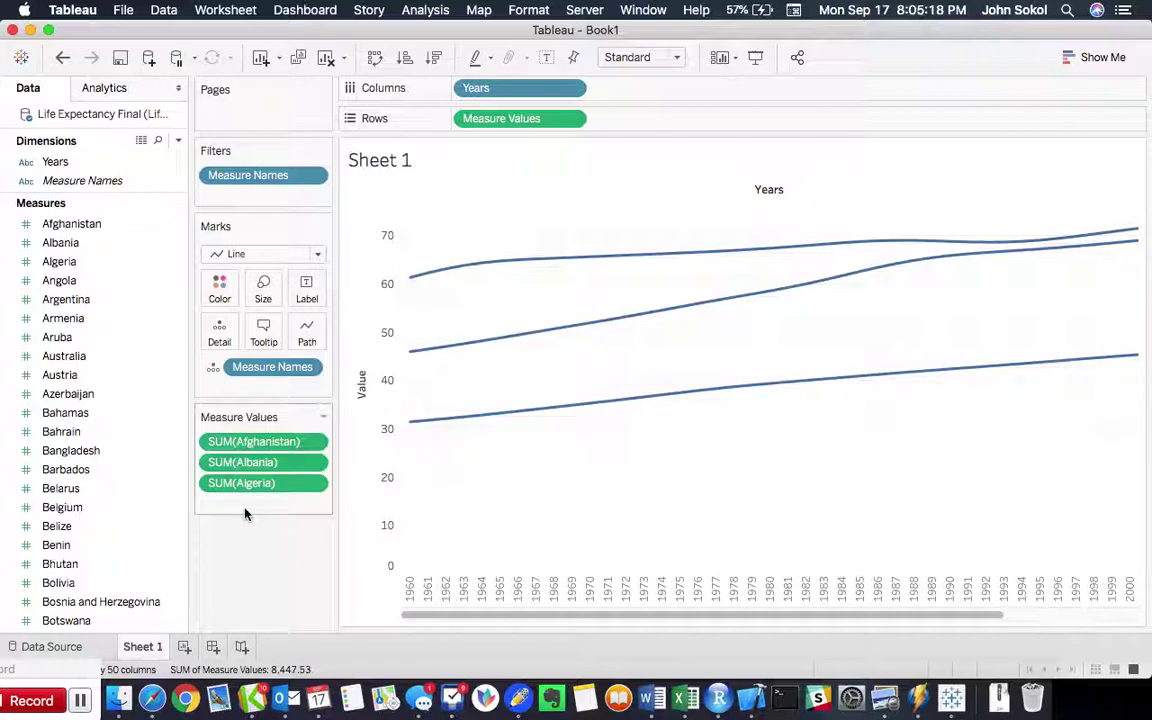
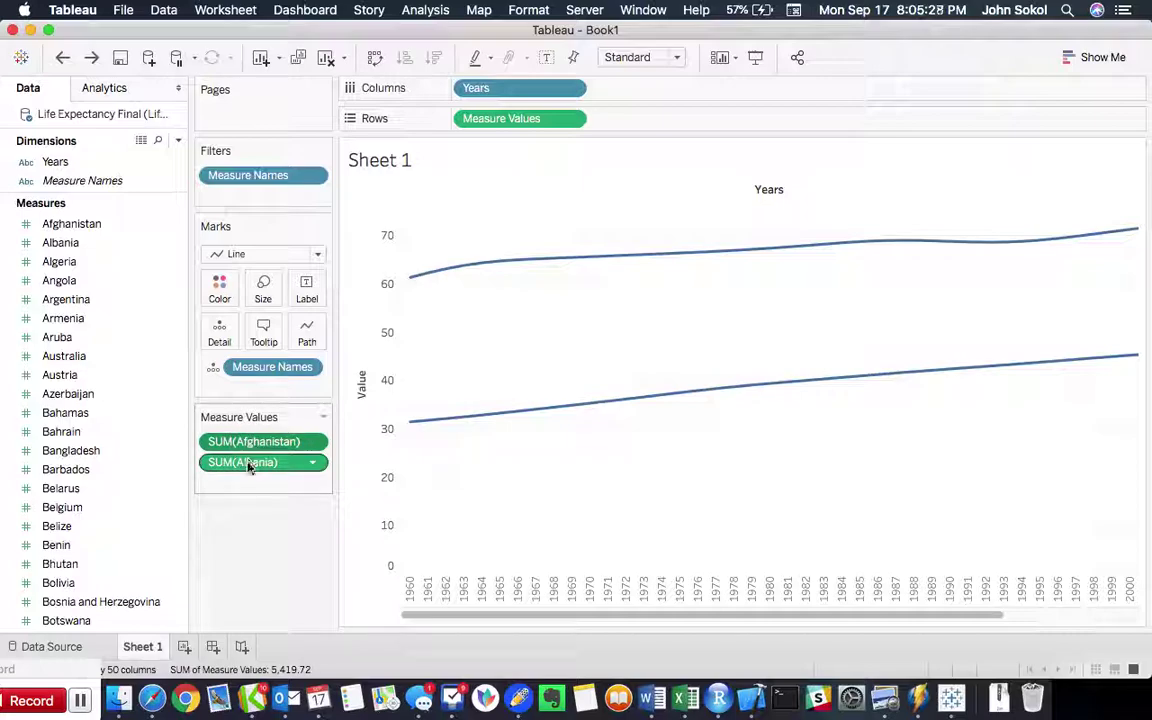
Add the Barbados measure to Measure Values below Albania.
scroll(99, 324, down, 3)
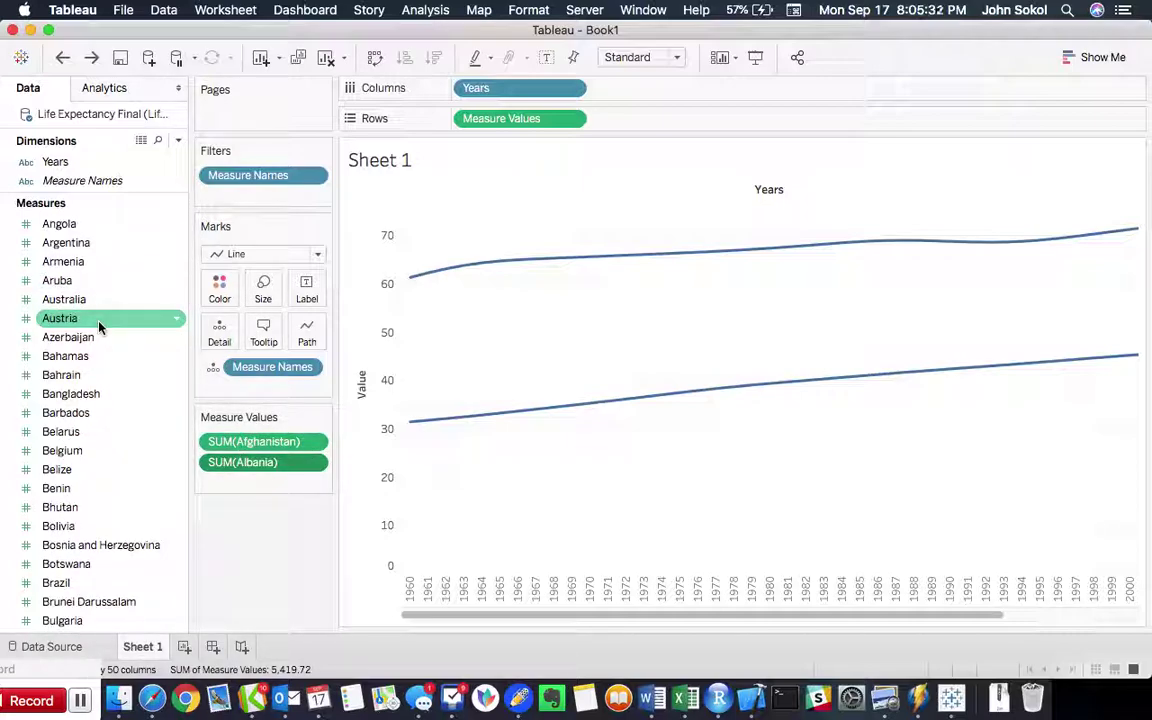
scroll(55, 352, down, 3)
click(91, 363)
drag(91, 363, 258, 486)
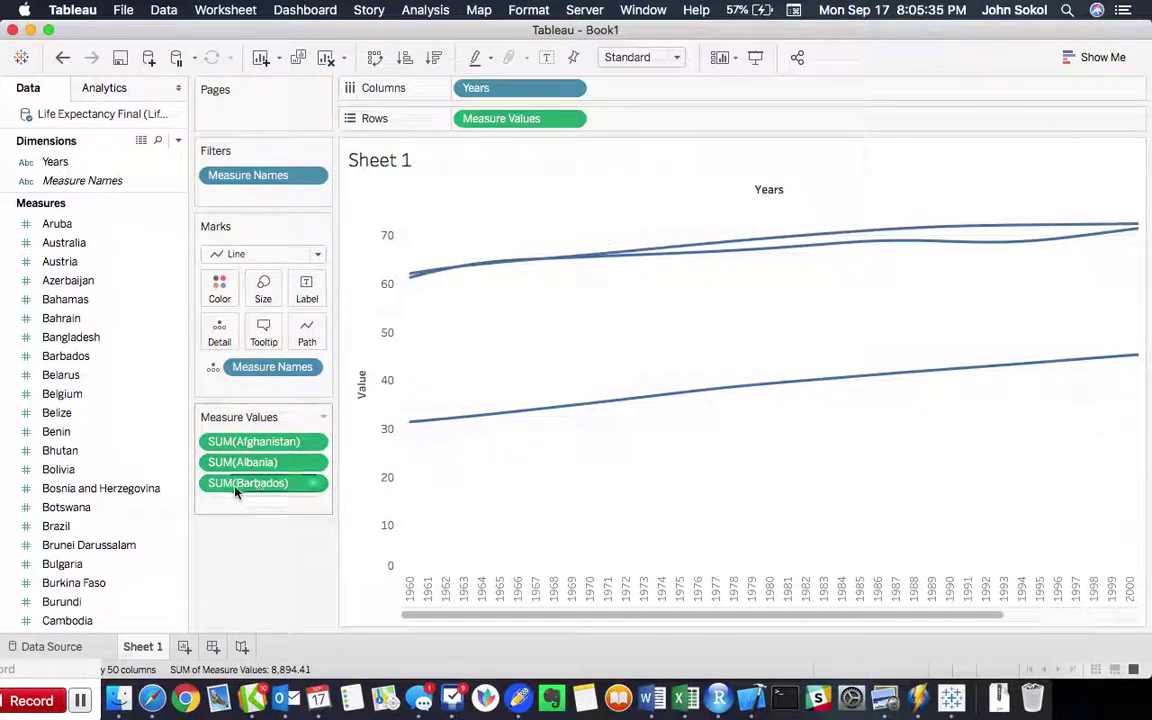
Add the Brazil measure to Measure Values below Barbados.
scroll(105, 412, down, 1)
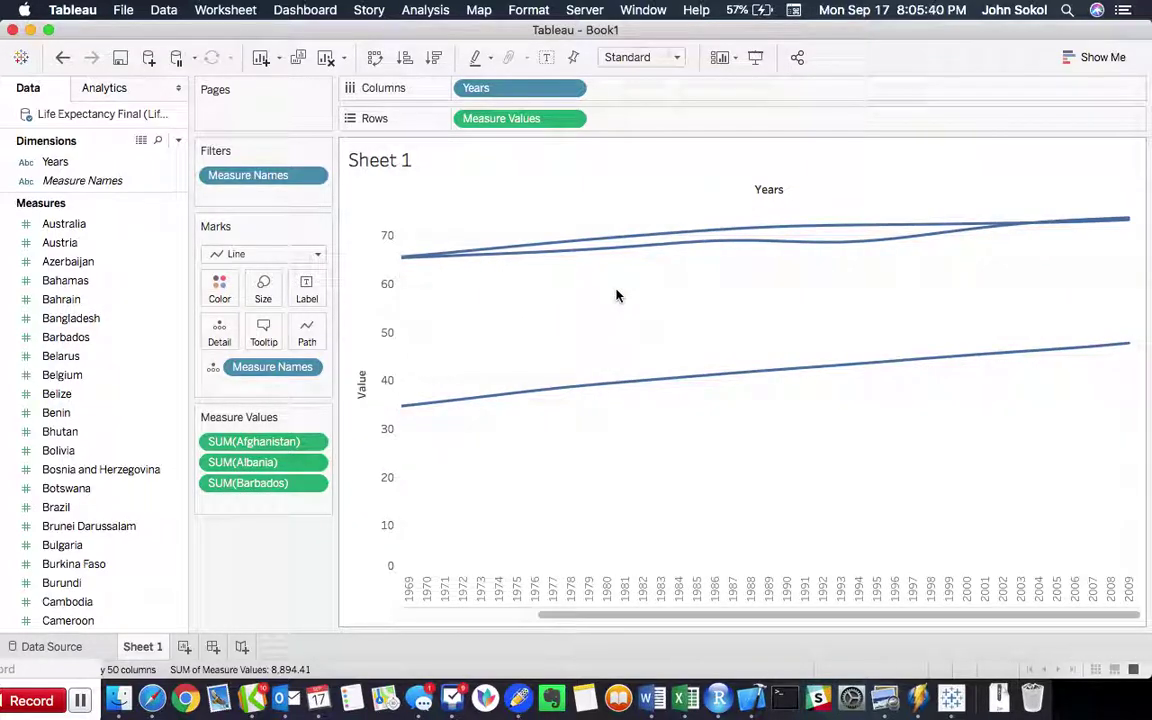
scroll(108, 437, down, 5)
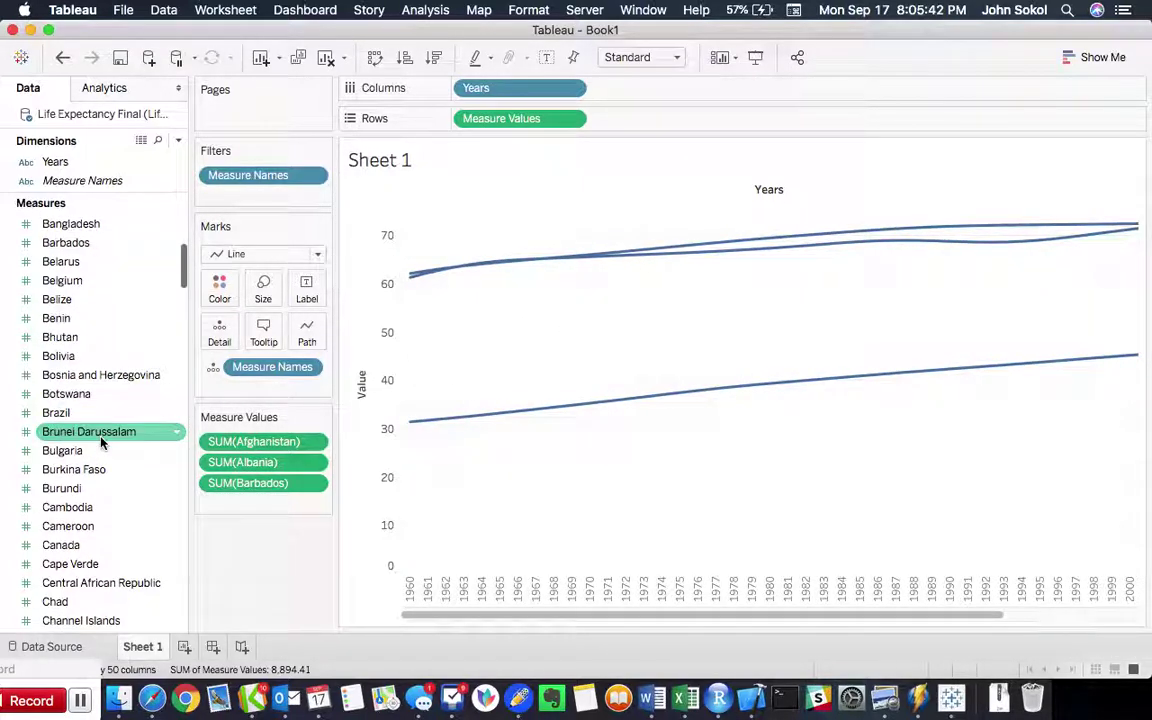
scroll(85, 450, down, 2)
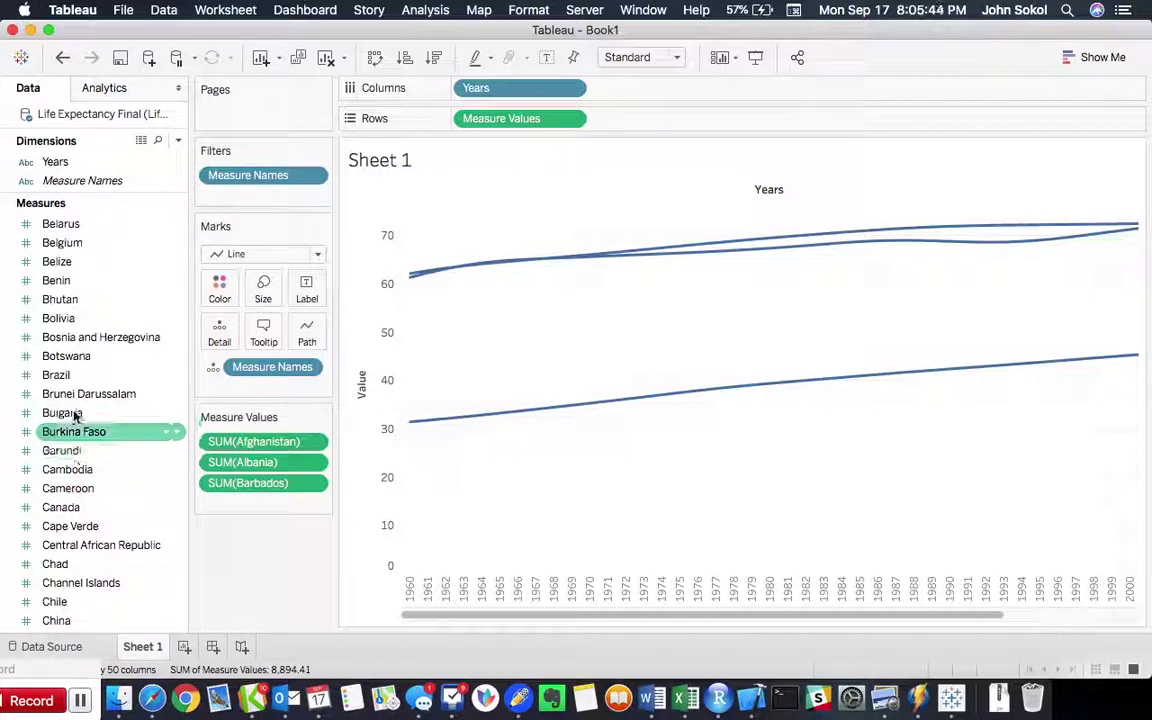
drag(66, 378, 239, 503)
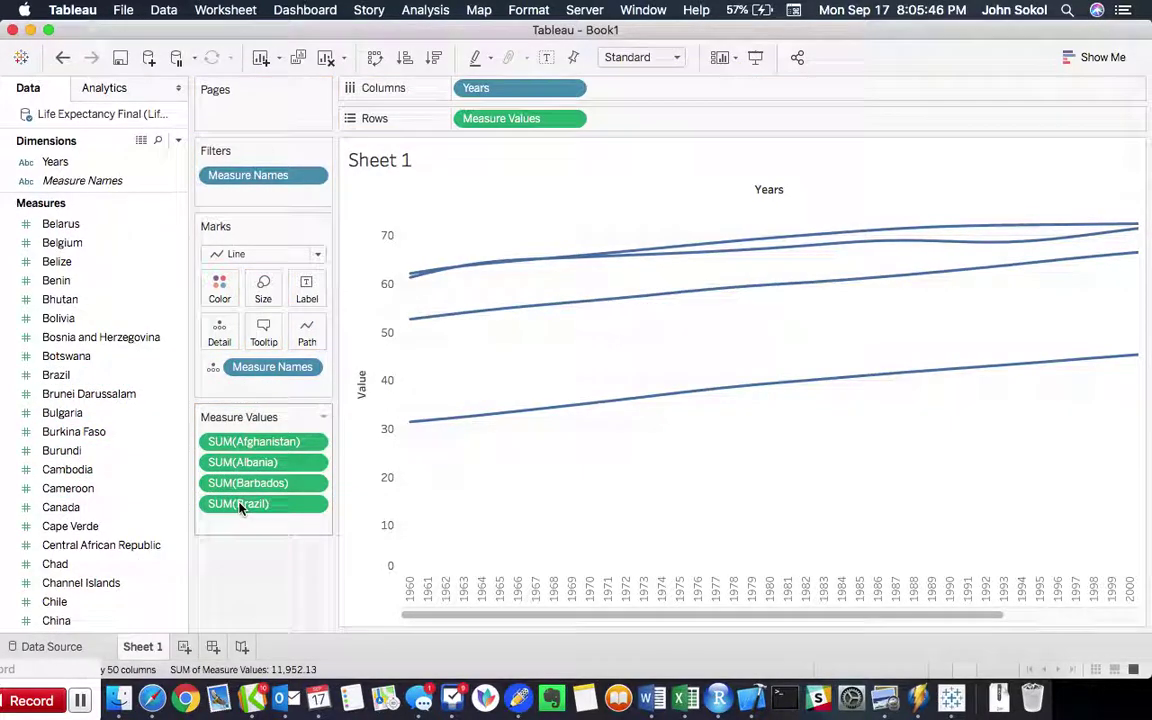
Add the Chad measure to Measure Values below Brazil.
scroll(66, 457, down, 4)
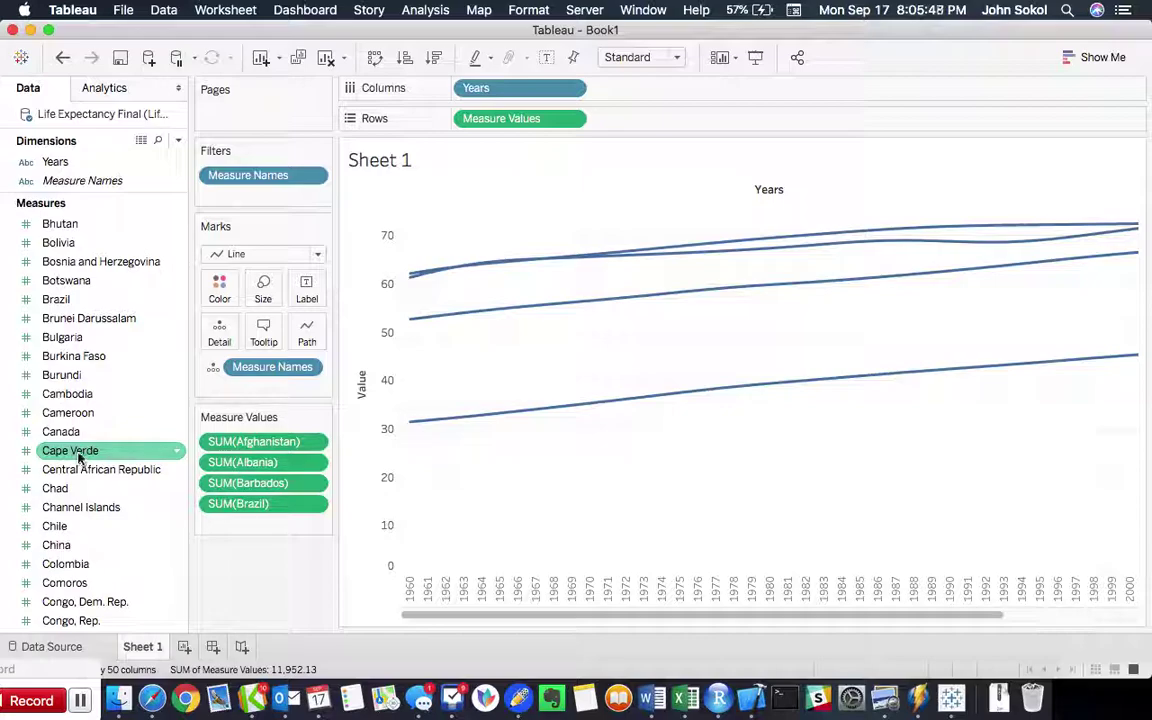
scroll(78, 465, down, 2)
scroll(77, 440, down, 3)
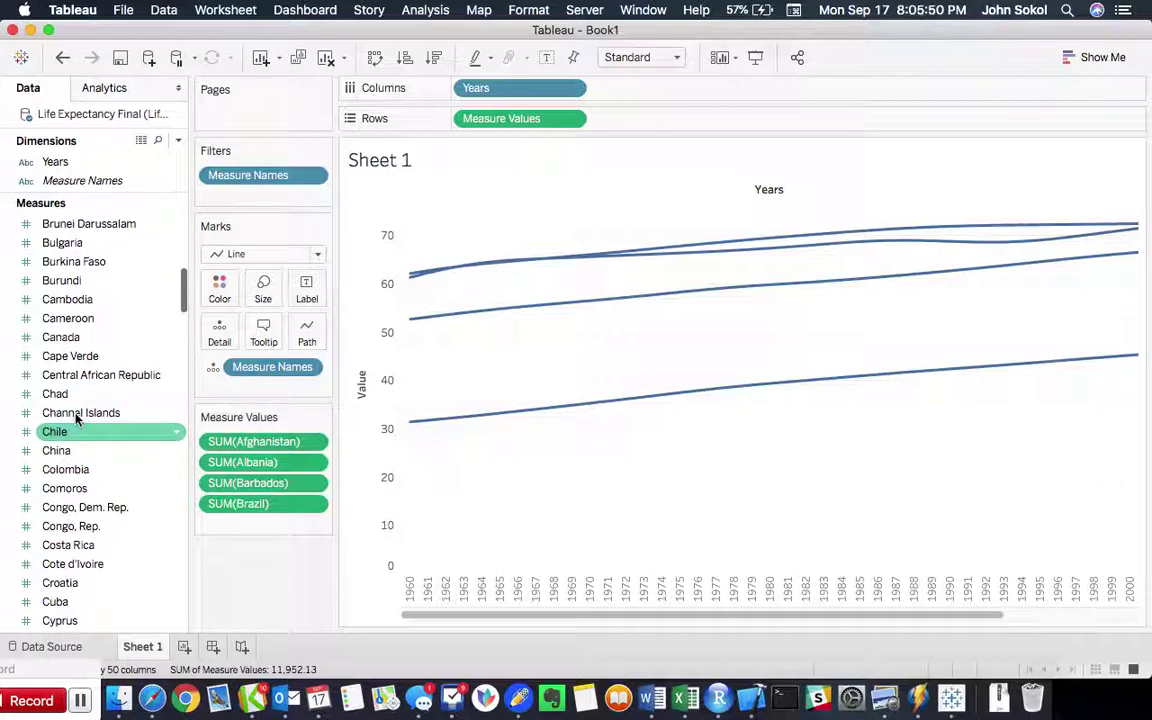
drag(66, 397, 259, 524)
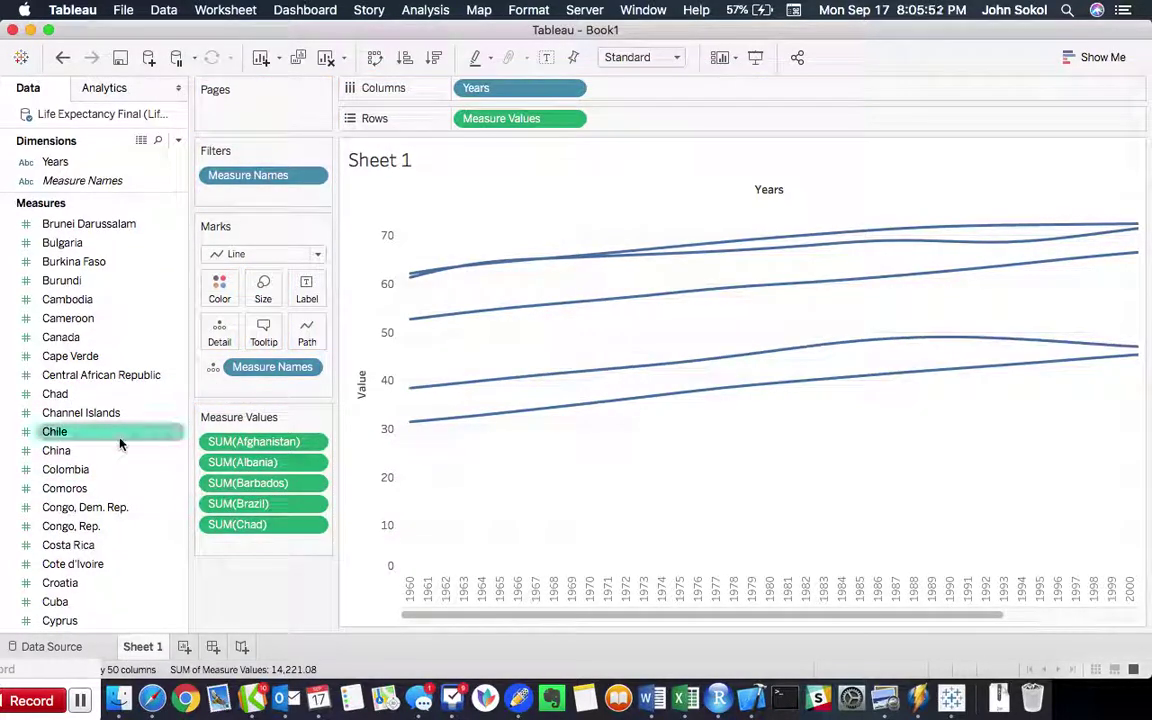
Add the Croatia measure to Measure Values below Chad.
scroll(118, 438, down, 6)
scroll(119, 441, down, 2)
drag(101, 435, 242, 546)
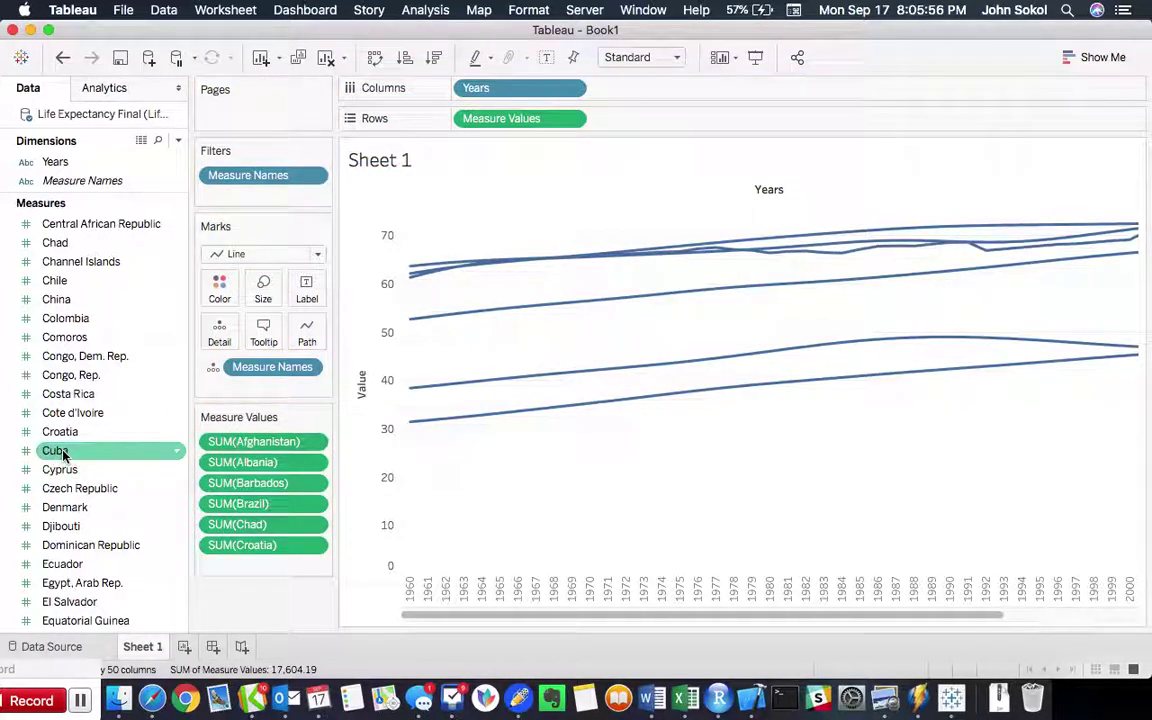
Add the Ethiopia and Germany measures to Measure Values below Croatia.
scroll(100, 500, down, 8)
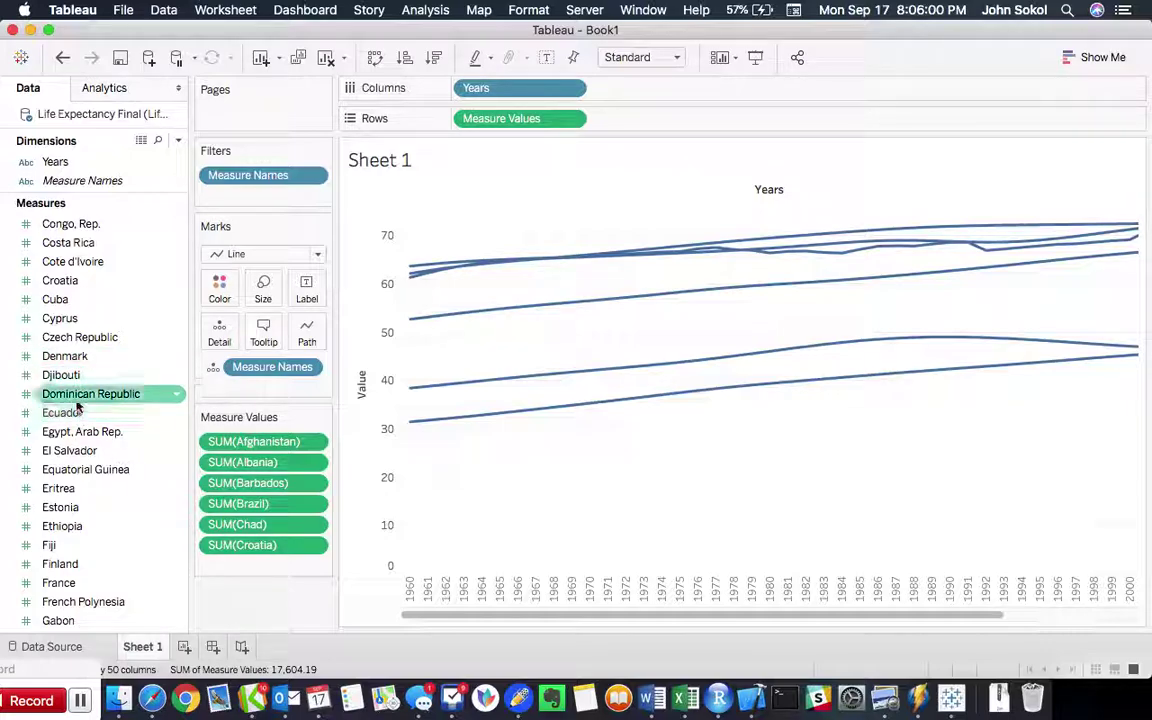
drag(70, 527, 244, 566)
scroll(83, 523, down, 1)
scroll(82, 523, down, 3)
drag(77, 488, 250, 586)
Add the Iceland and Indonesia measures to Measure Values below Germany.
scroll(140, 550, down, 2)
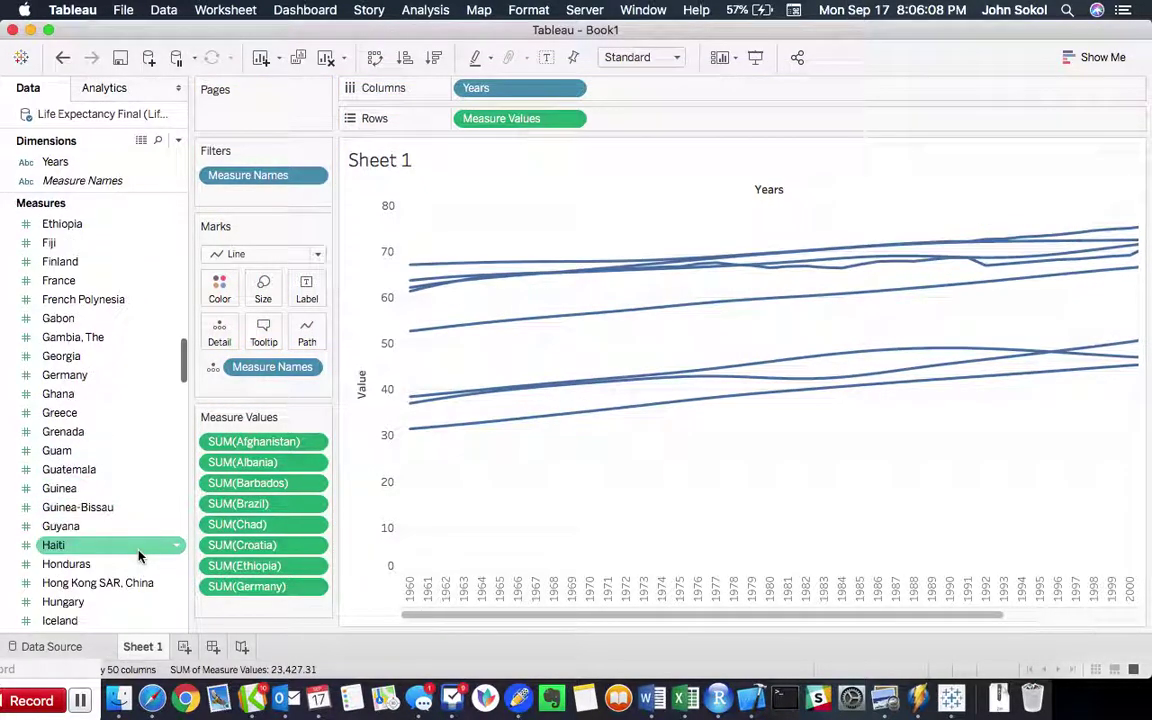
scroll(140, 550, down, 1)
scroll(90, 511, down, 2)
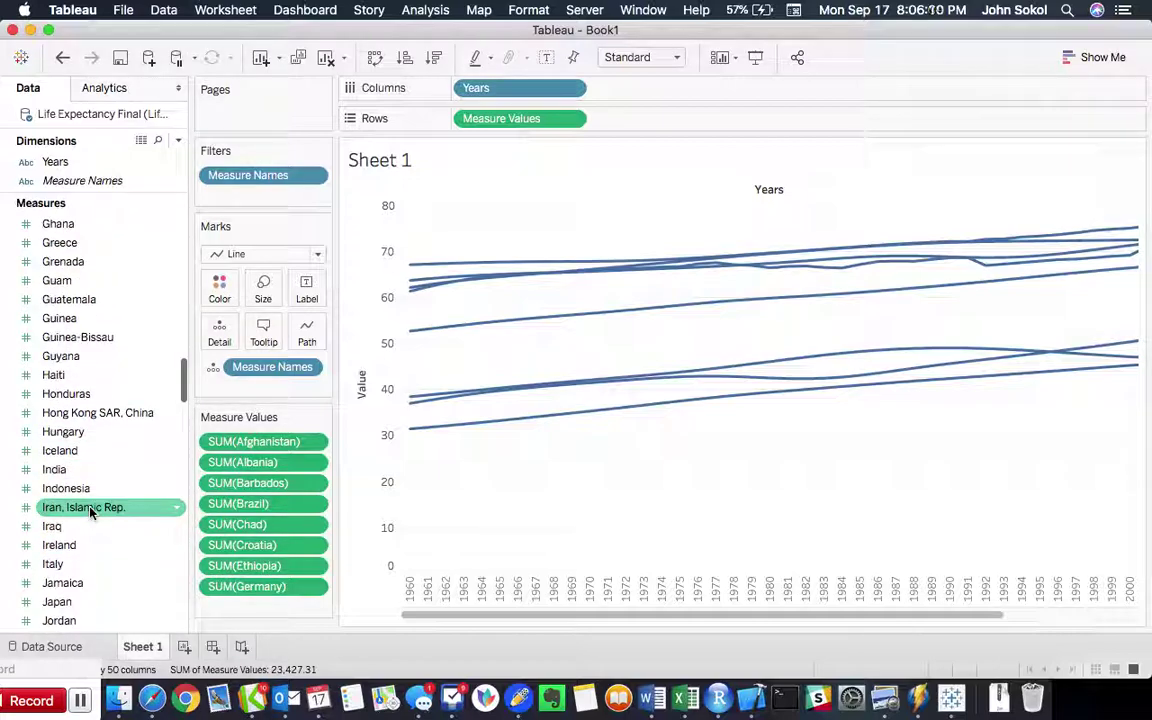
drag(66, 450, 263, 613)
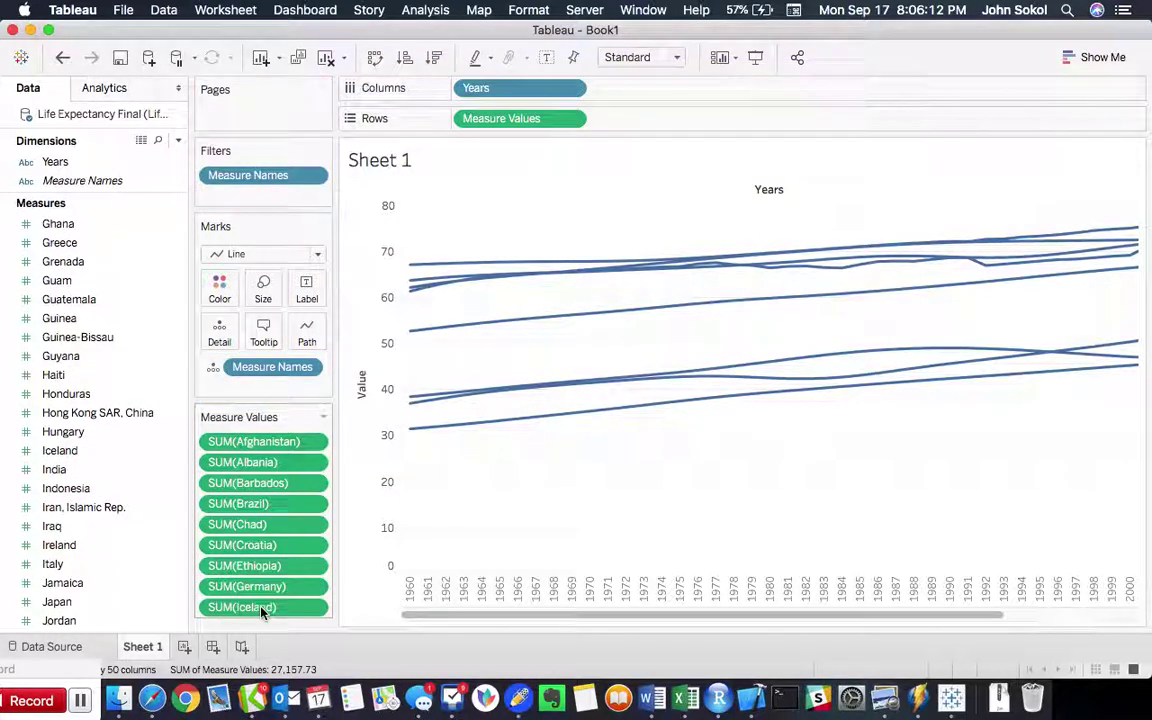
drag(66, 488, 250, 617)
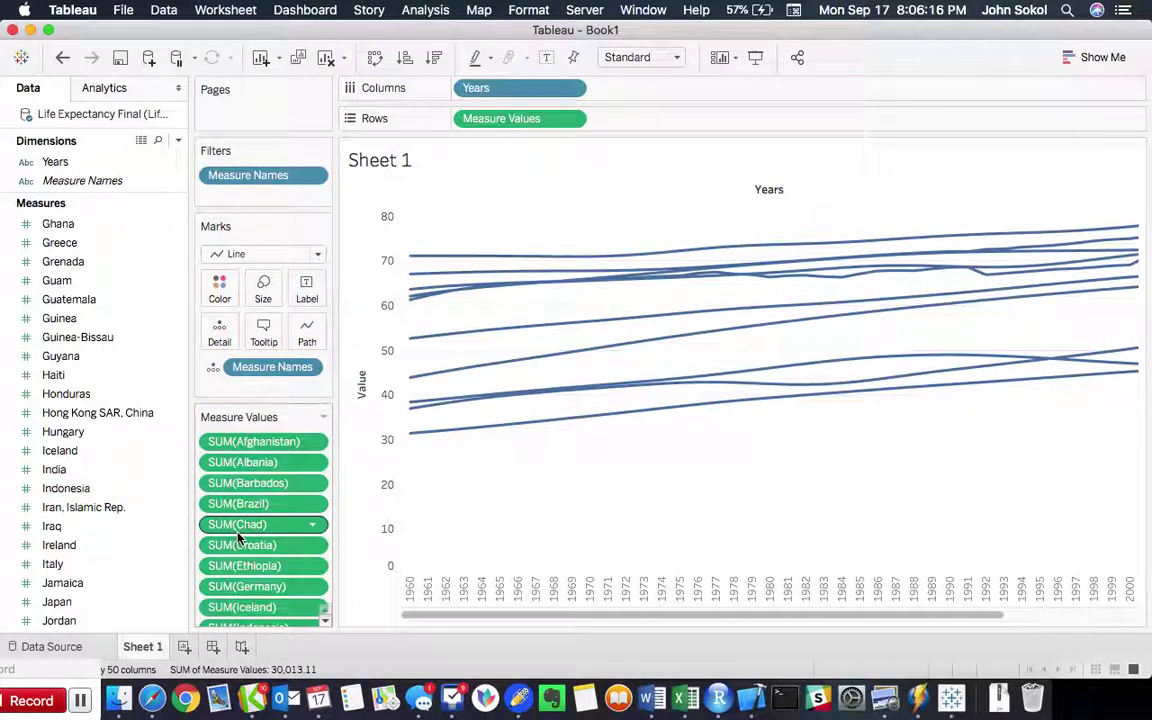
Add the Jamaica measure to Measure Values between Iceland and Indonesia.
scroll(321, 615, down, 1)
scroll(90, 500, down, 3)
click(90, 527)
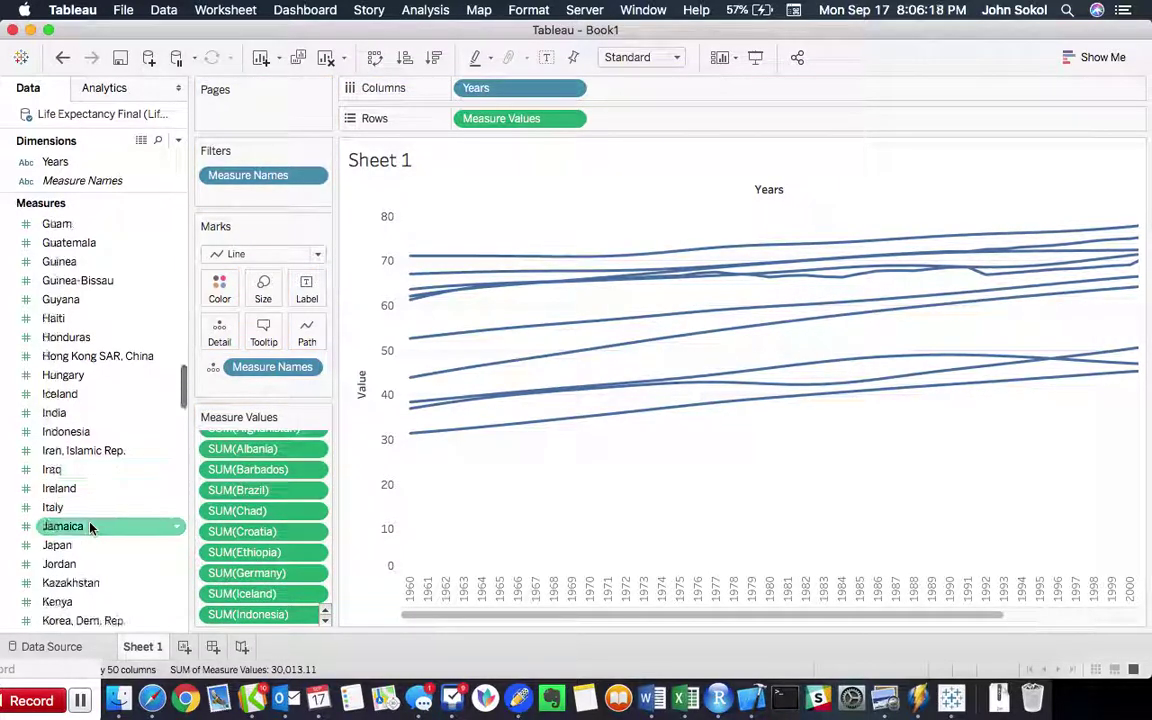
scroll(90, 527, down, 1)
scroll(70, 530, down, 1)
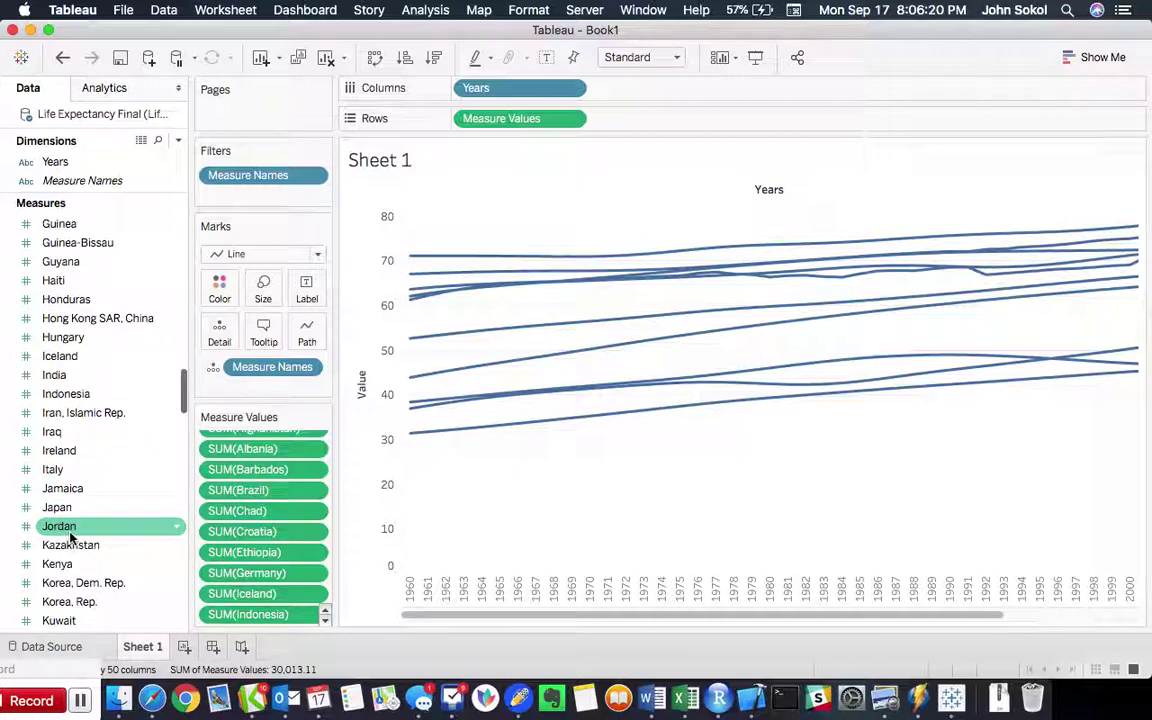
drag(63, 488, 250, 612)
Add the Madagascar measure to Measure Values between Croatia and Ethiopia.
scroll(85, 509, down, 4)
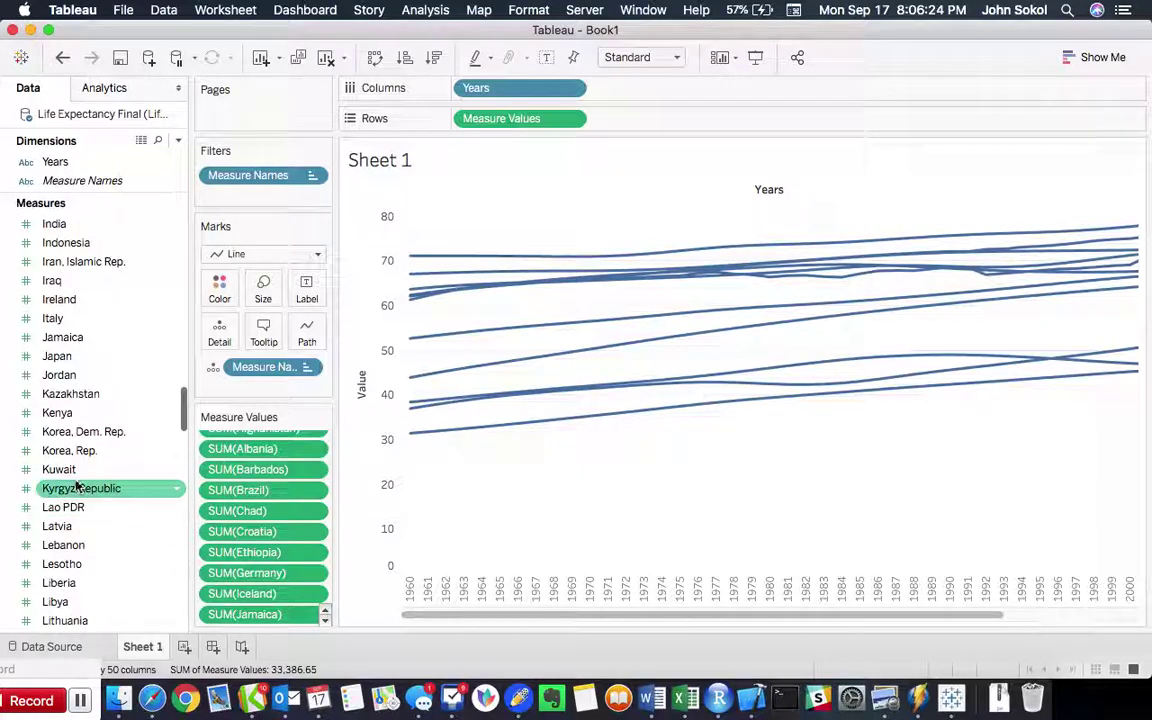
scroll(75, 478, down, 5)
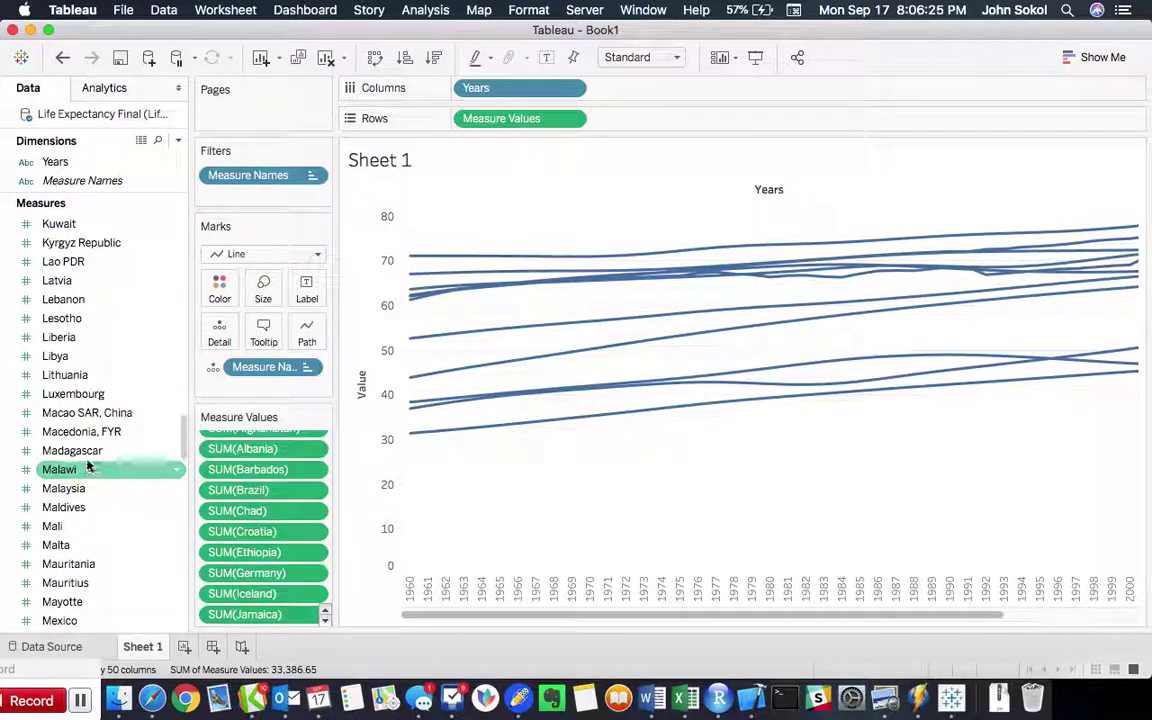
drag(77, 451, 240, 545)
Add the Norway measure to Measure Values between Albania and Barbados.
scroll(104, 544, down, 2)
scroll(104, 544, down, 5)
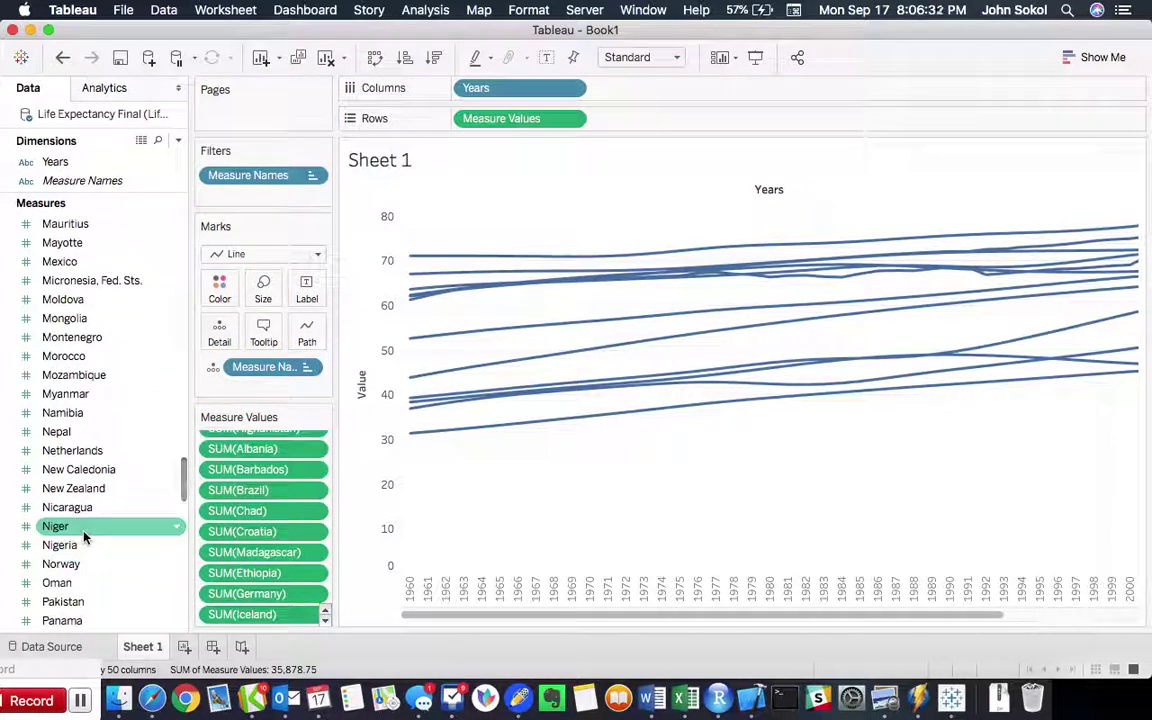
scroll(84, 538, down, 2)
drag(77, 451, 244, 460)
Add the Saudi Arabia measure to Measure Values between Brazil and Chad.
scroll(104, 524, down, 2)
scroll(107, 525, down, 3)
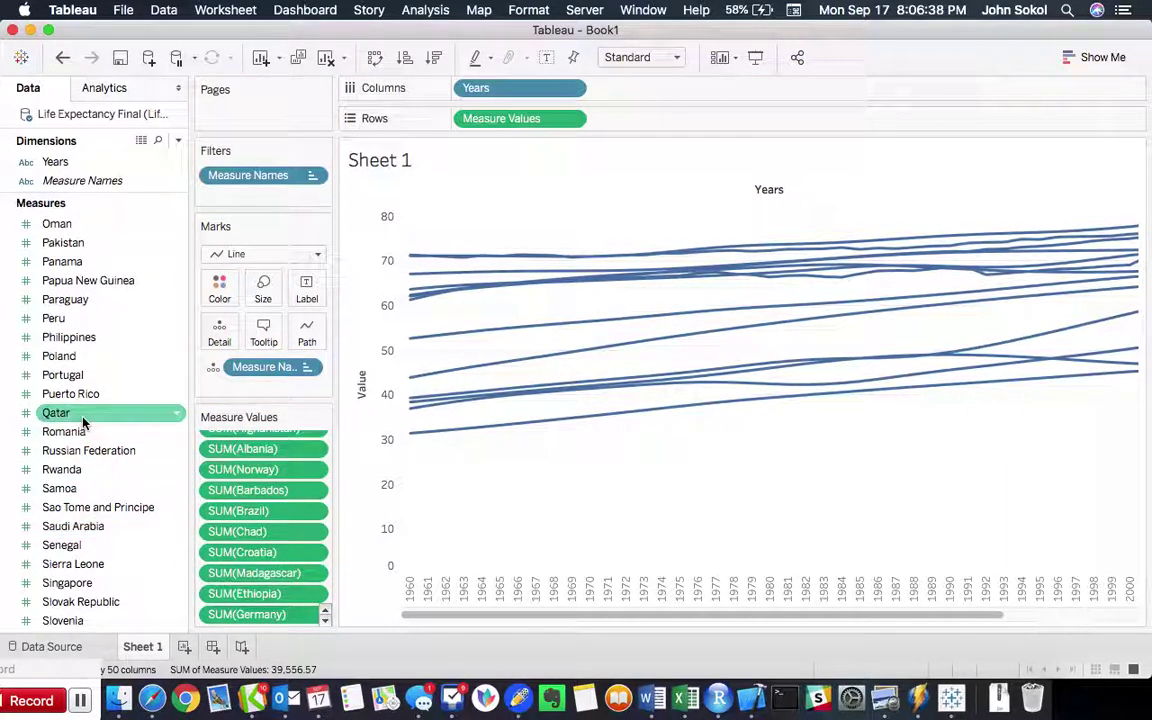
drag(75, 528, 265, 531)
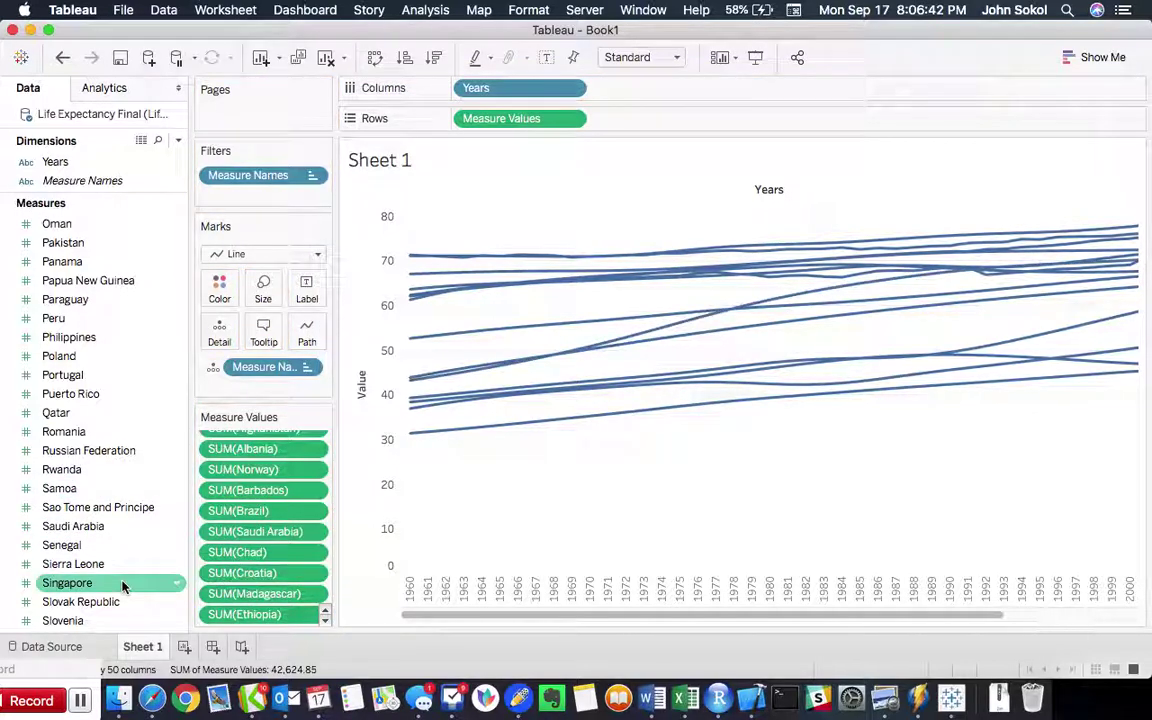
Add the United States measure to Measure Values between Saudi Arabia and Chad.
scroll(123, 583, down, 7)
scroll(123, 583, down, 7)
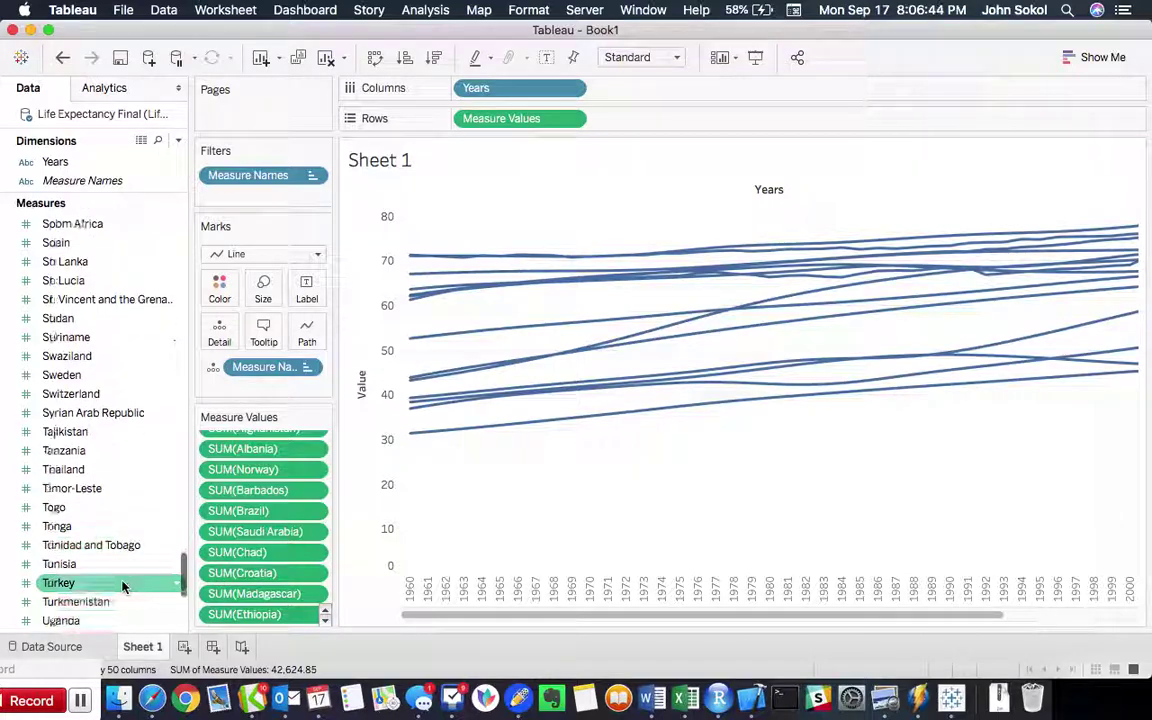
drag(97, 568, 268, 546)
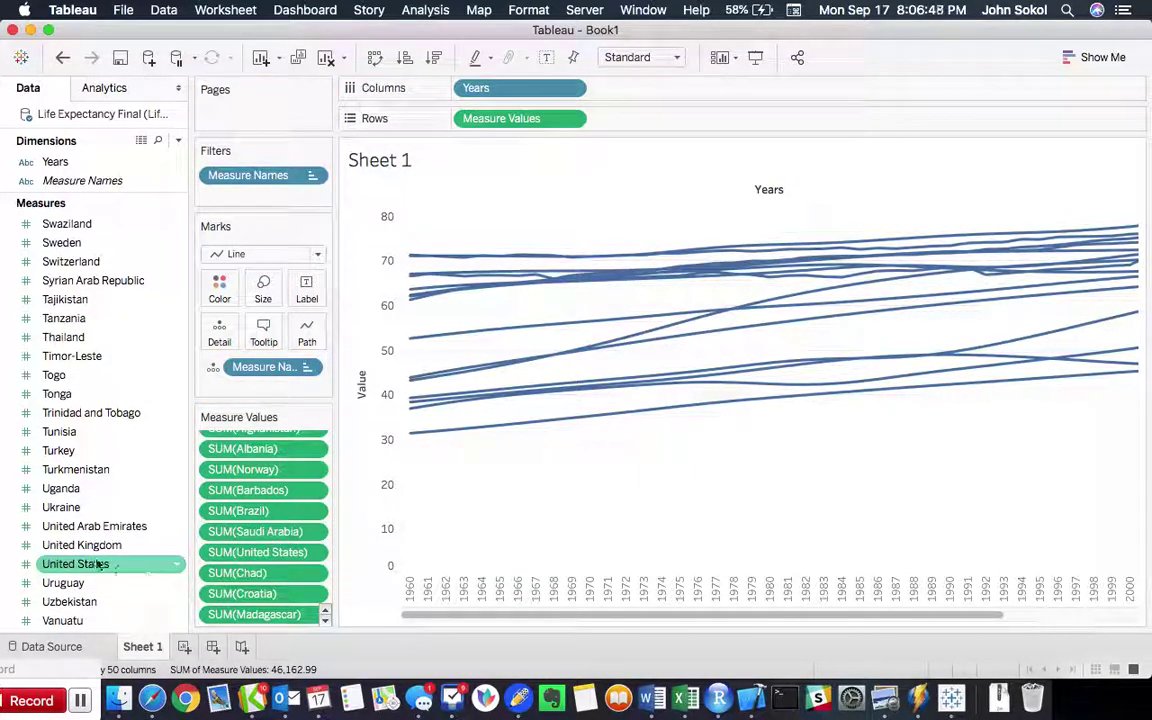
Add World to Measure Values below Brazil, and Vietnam between Barbados and Brazil.
scroll(92, 555, down, 5)
drag(70, 526, 237, 525)
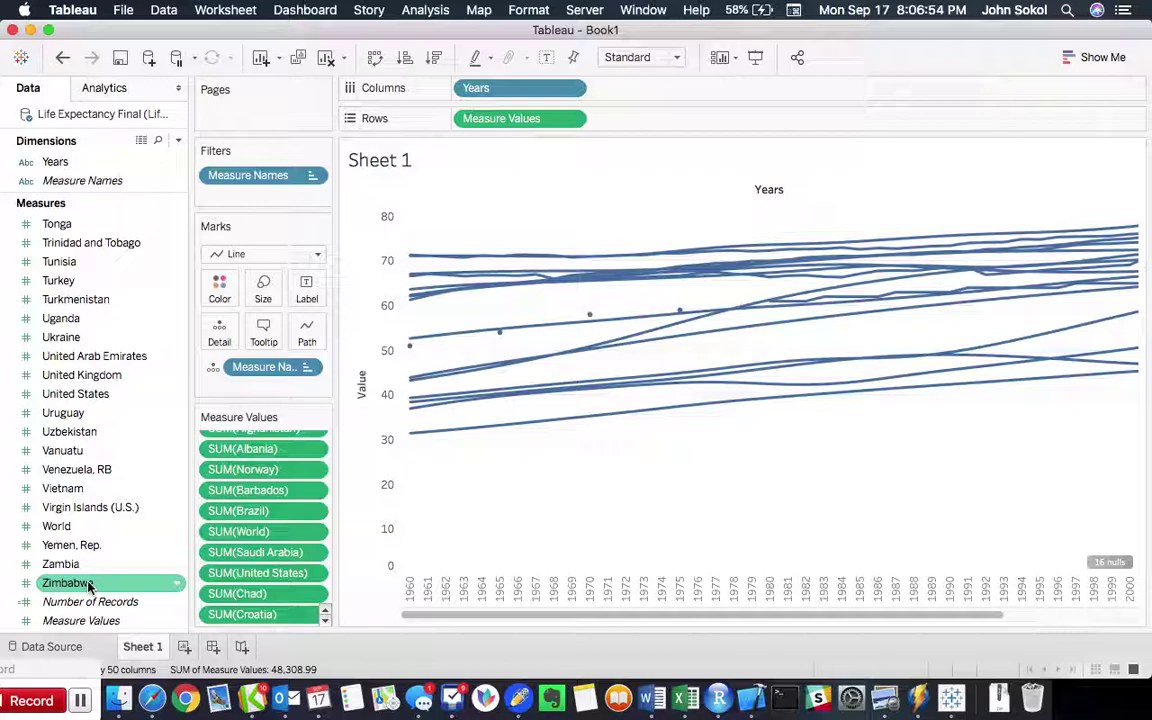
drag(80, 488, 272, 511)
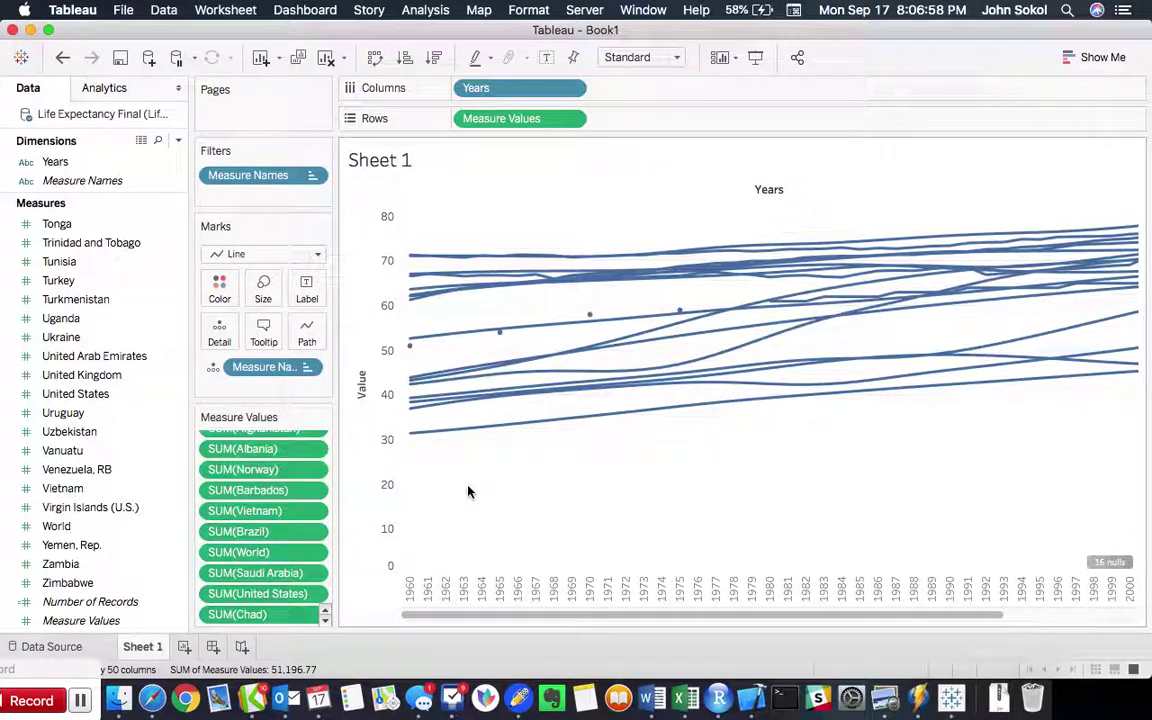
Examine the measures listed in Measure Values, the plotted lines and the World column in the source data.
click(326, 608)
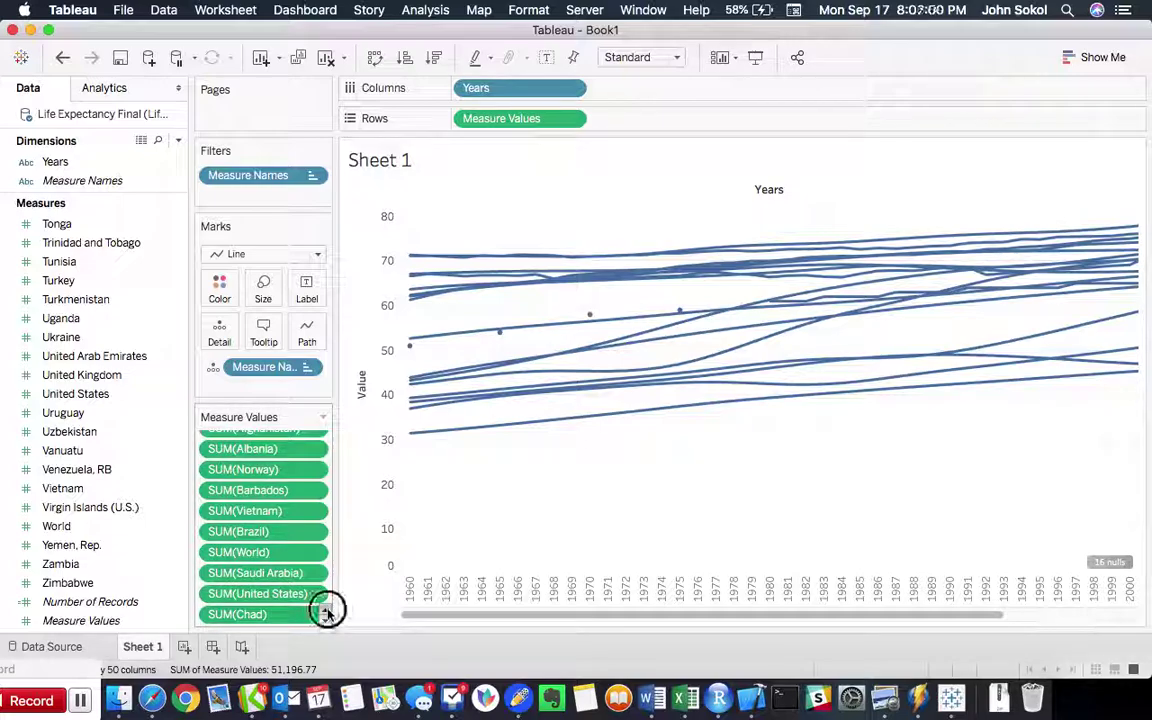
click(325, 621)
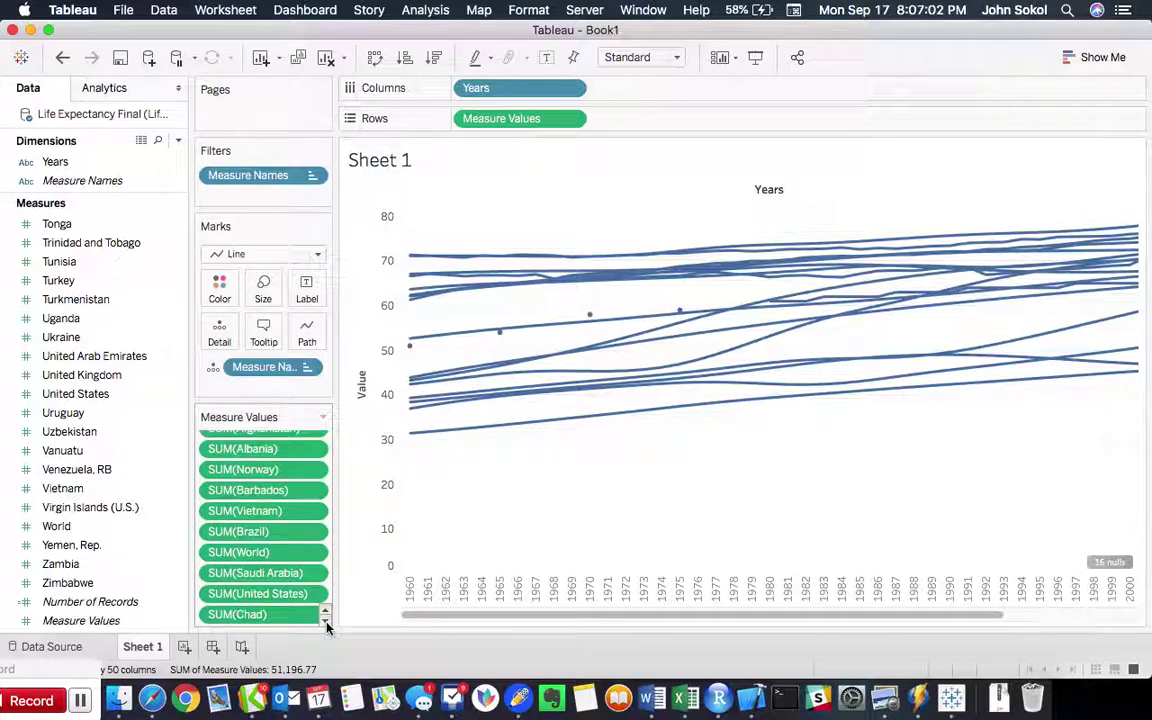
click(325, 621)
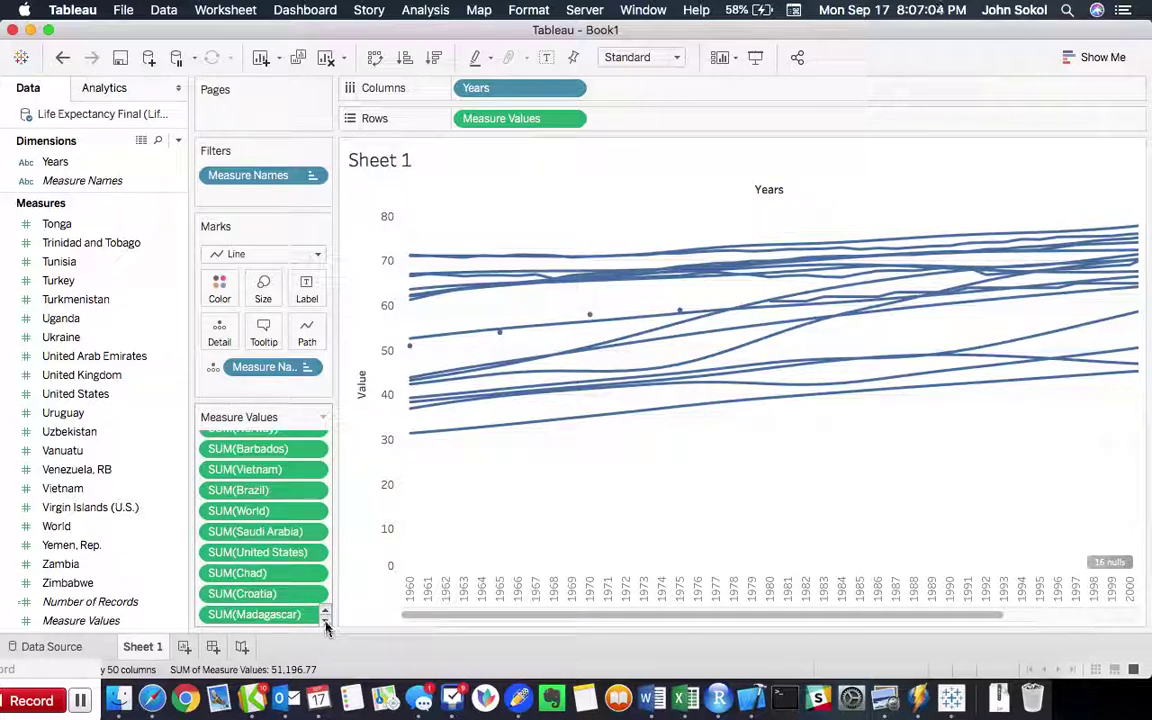
click(325, 610)
click(325, 610)
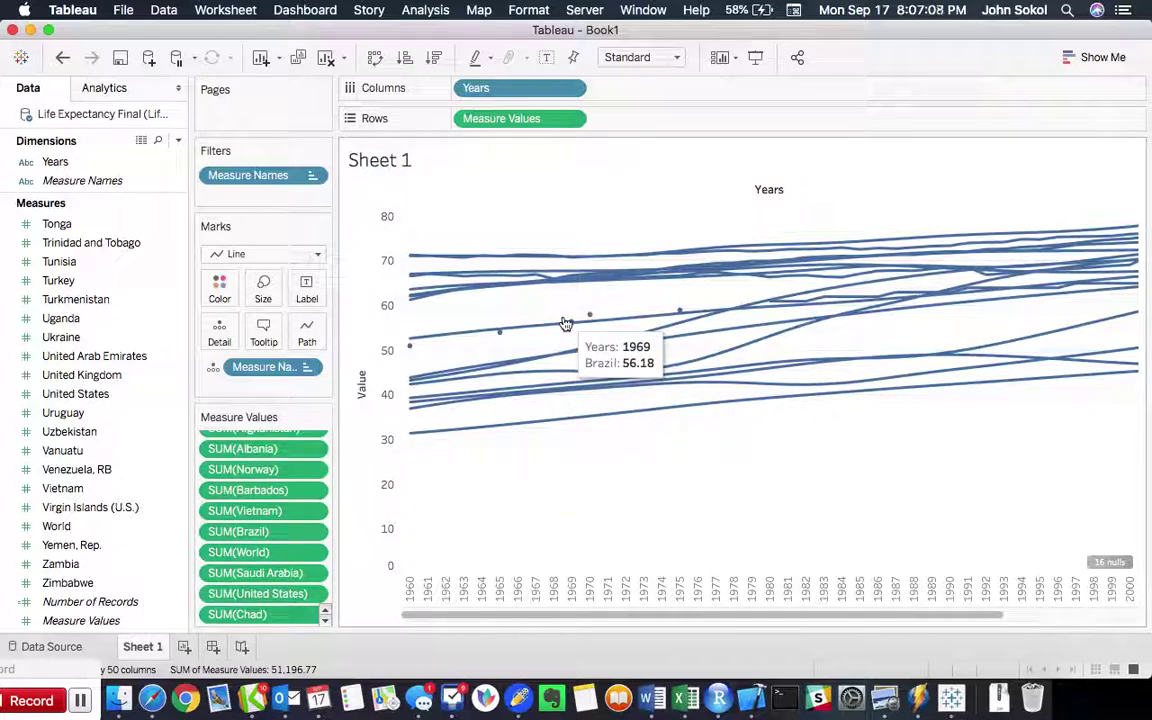
mouse_move(583, 423)
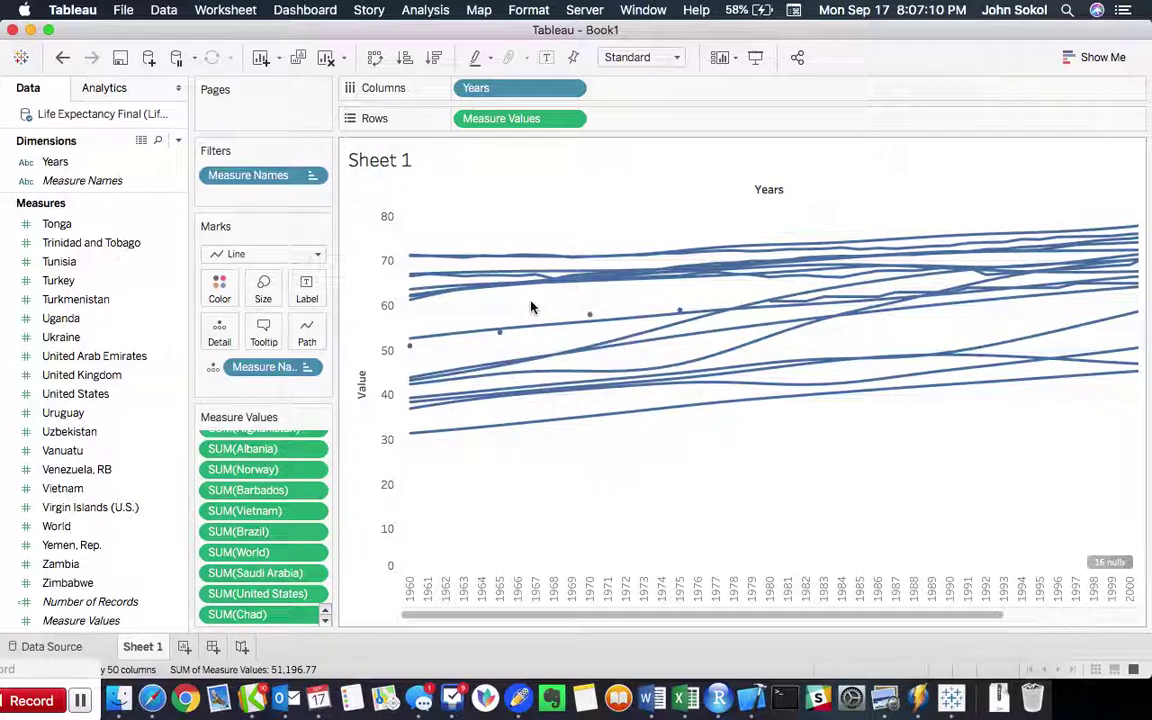
mouse_move(591, 393)
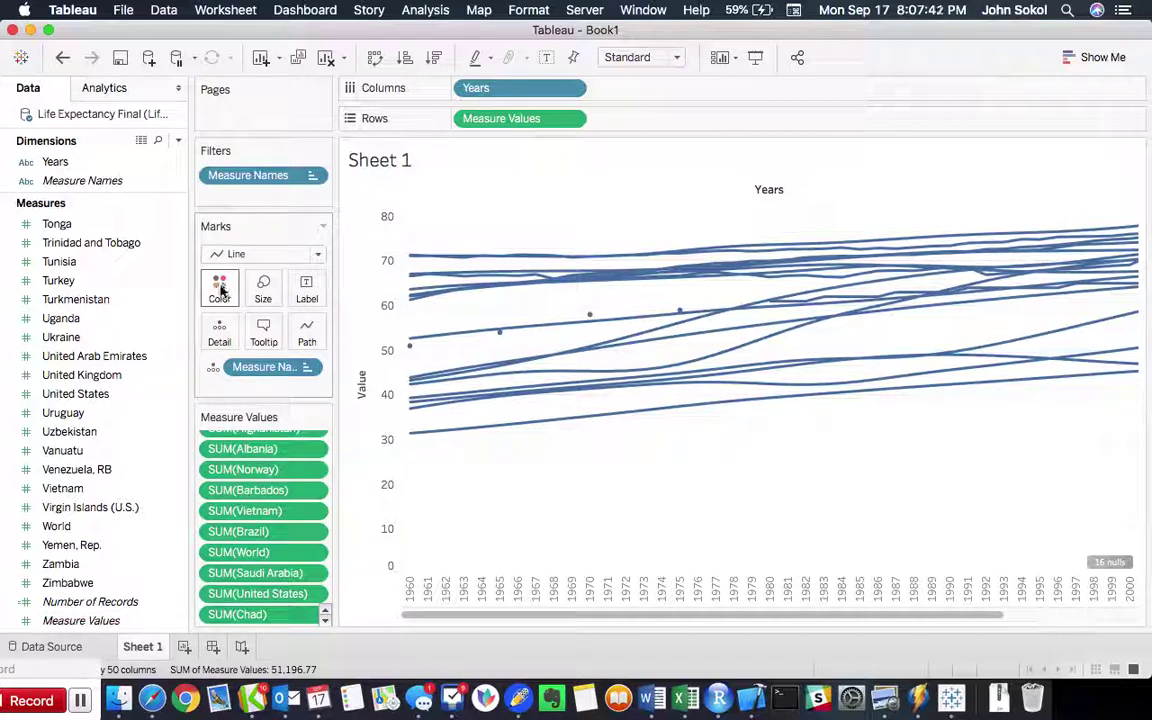
click(52, 646)
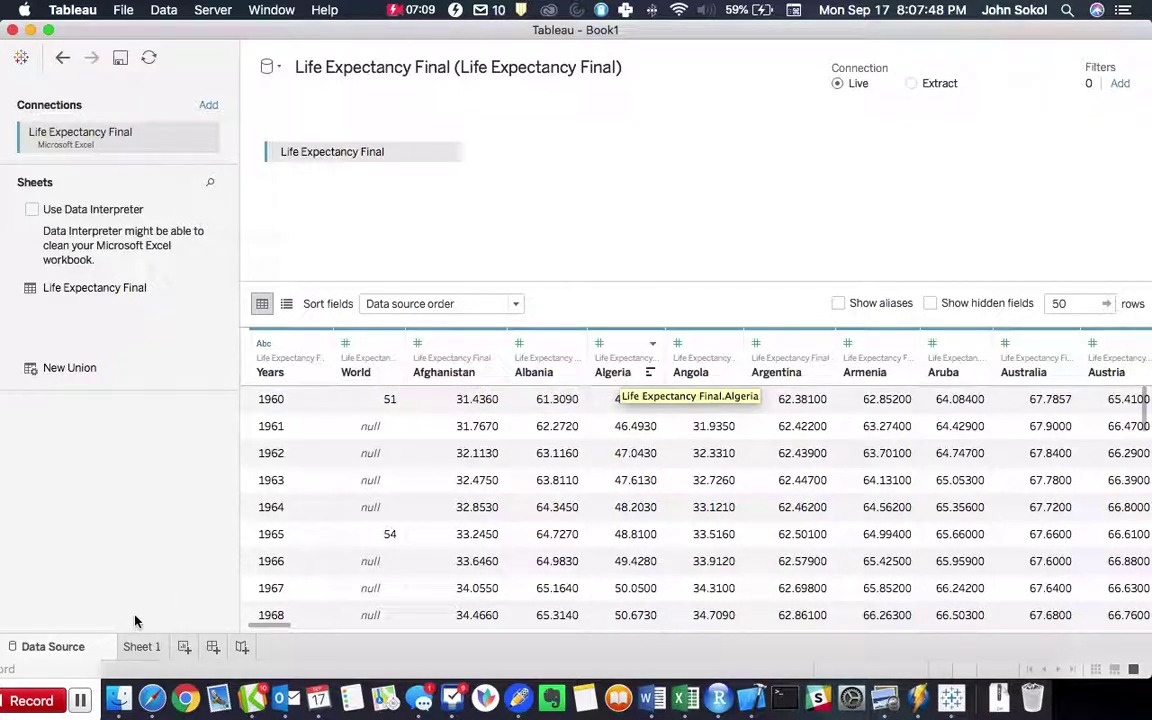
click(143, 647)
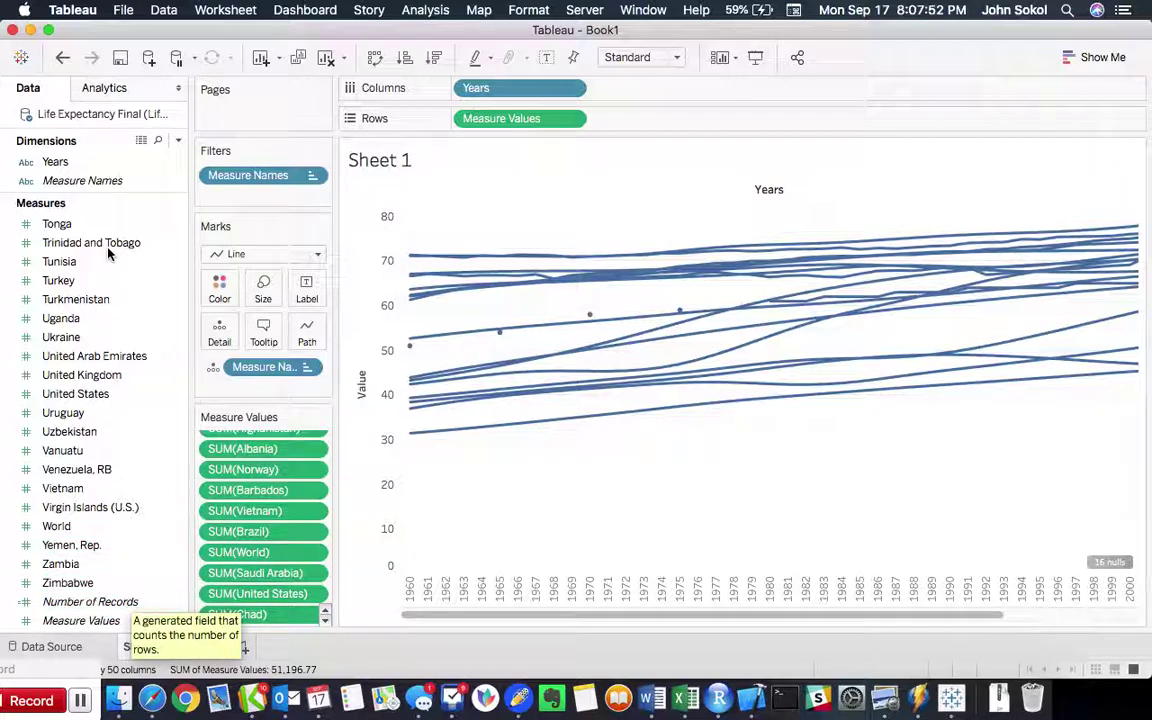
Color the chart lines by Measure Names and open the color editor for that legend.
drag(80, 180, 220, 289)
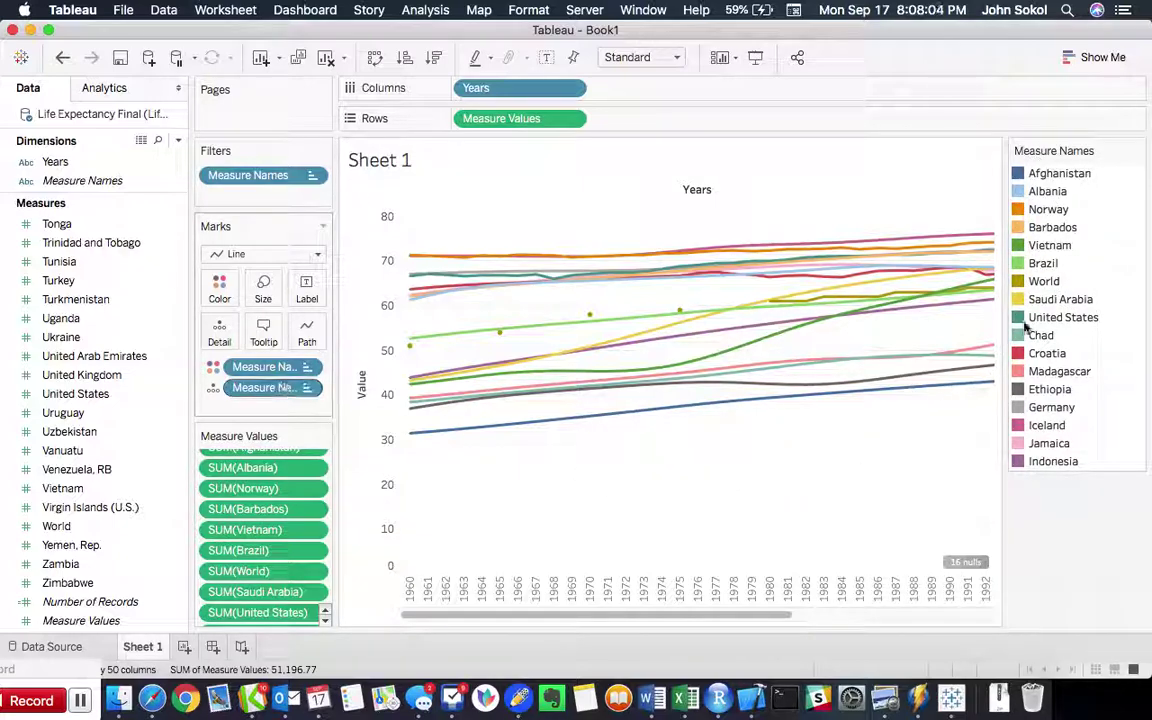
click(1137, 156)
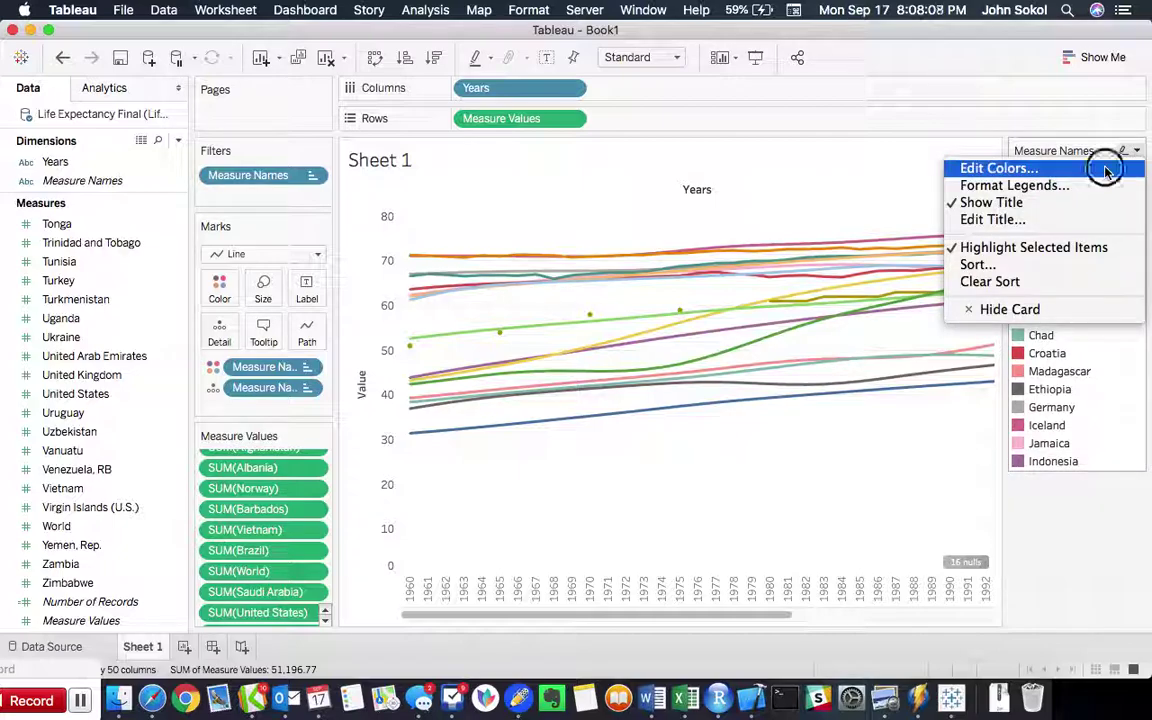
click(1105, 170)
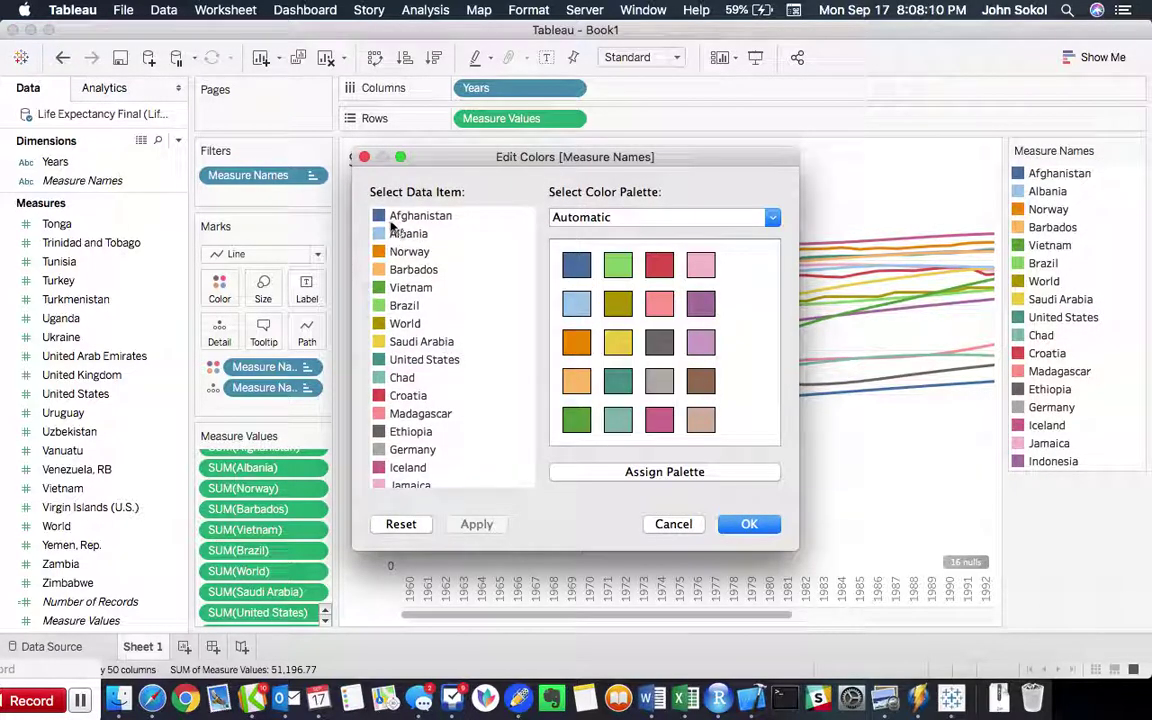
Assign gray to Afghanistan and to every data item from Albania through Saudi Arabia.
click(655, 380)
click(386, 234)
drag(448, 236, 410, 341)
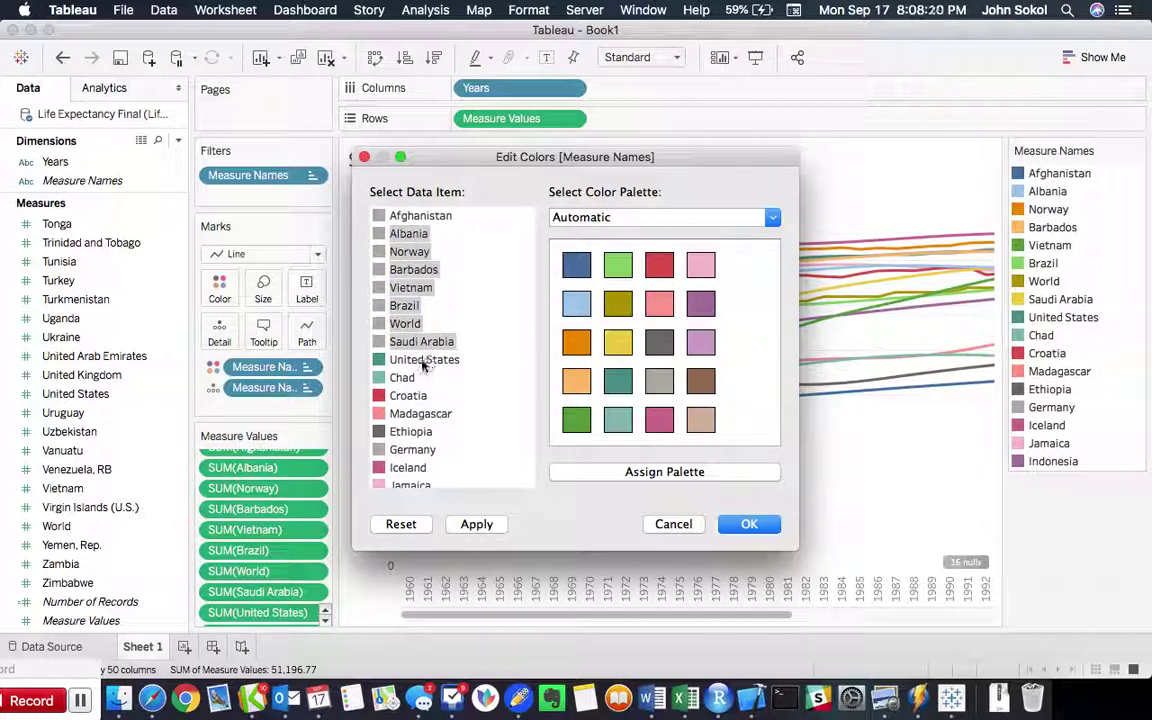
Set the World line's color to orange and the United States line's color to blue.
click(380, 324)
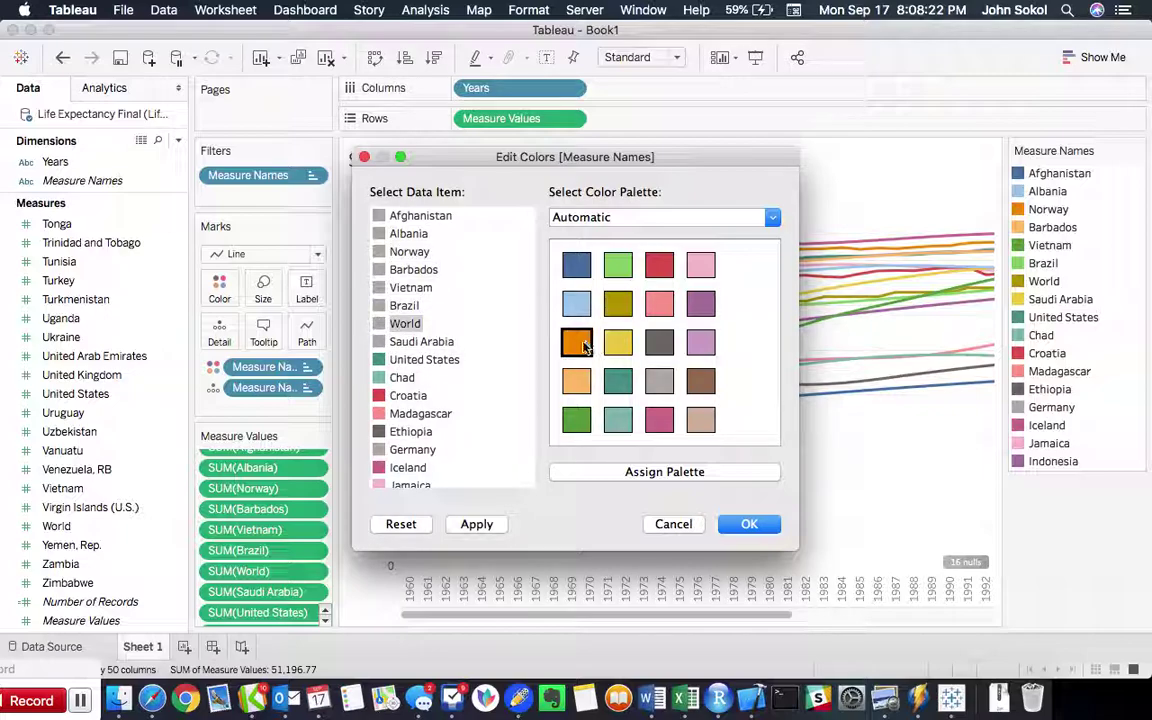
click(381, 362)
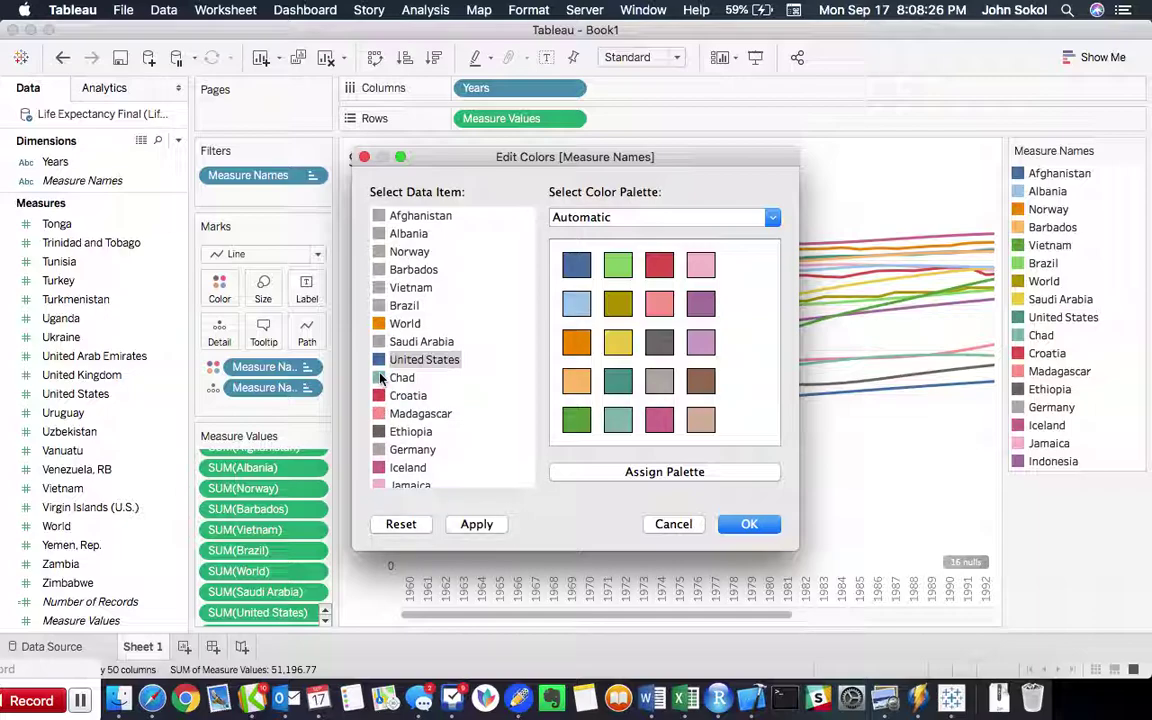
Assign gray to every data item from Chad through Indonesia and apply the edited Measure Names colors.
drag(443, 381, 430, 470)
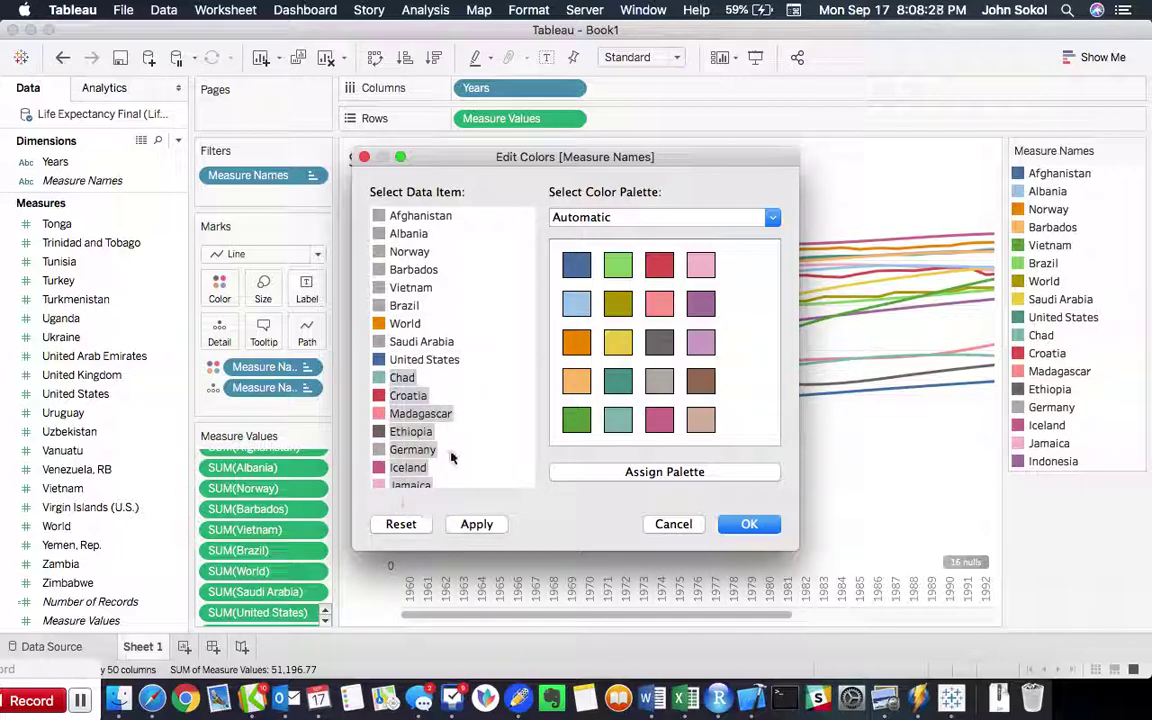
scroll(530, 407, down, 1)
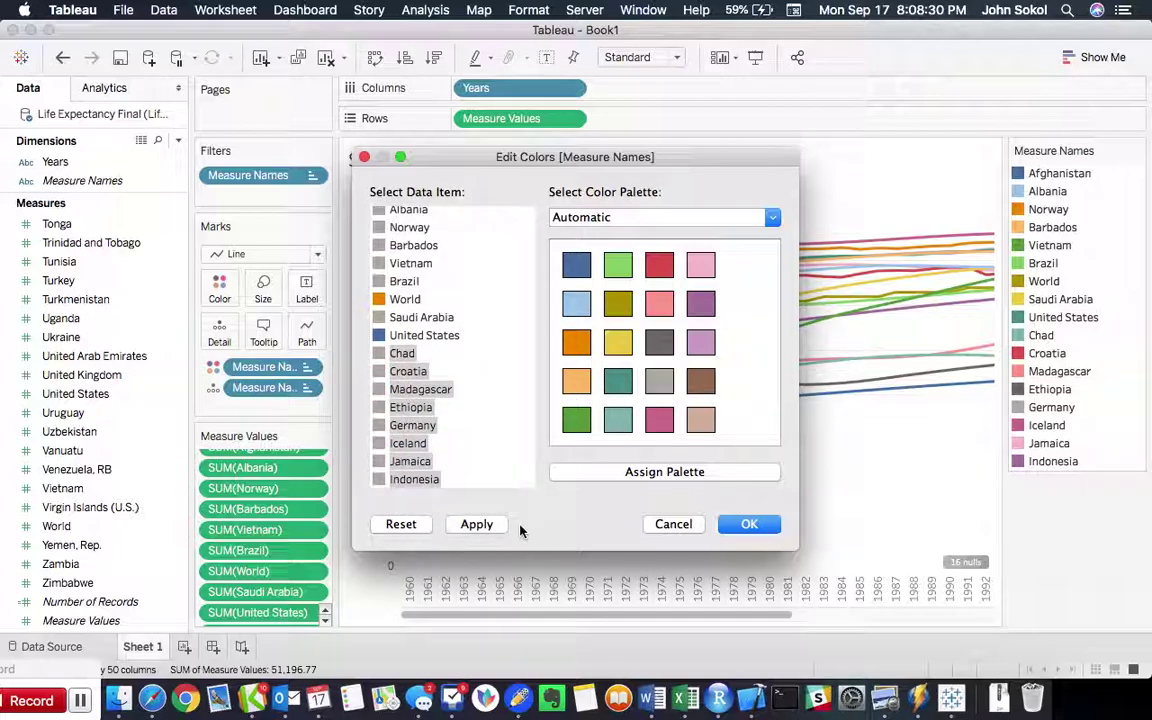
click(477, 524)
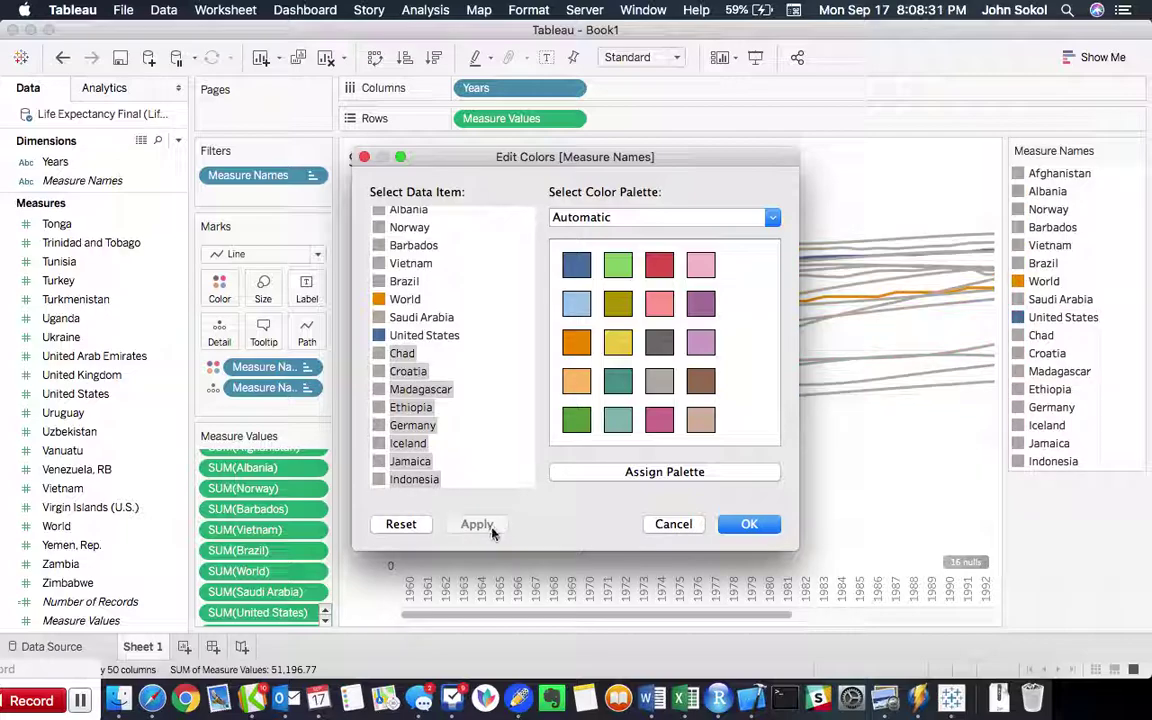
click(740, 526)
Reorder the Measure Names legend so United States is first and World is second.
drag(1038, 317, 1040, 171)
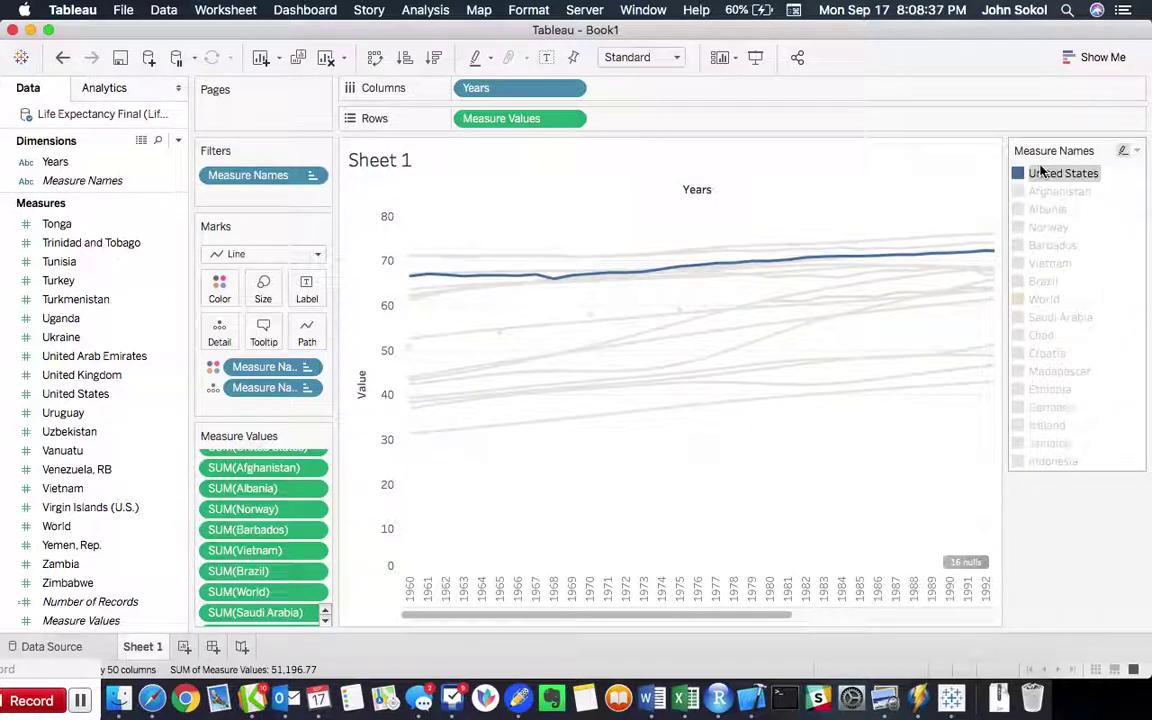
click(1053, 299)
drag(1040, 299, 1045, 187)
click(840, 496)
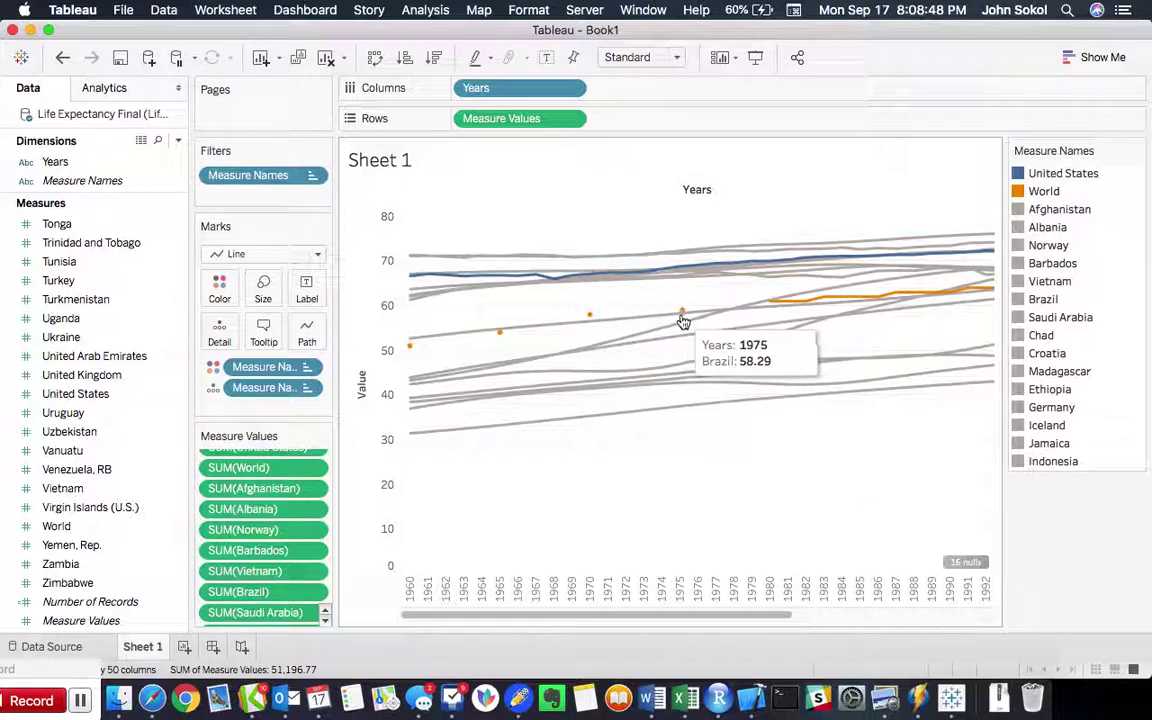
Examine the World column in the source data for missing years and compare it with the World line on Sheet 1.
click(44, 647)
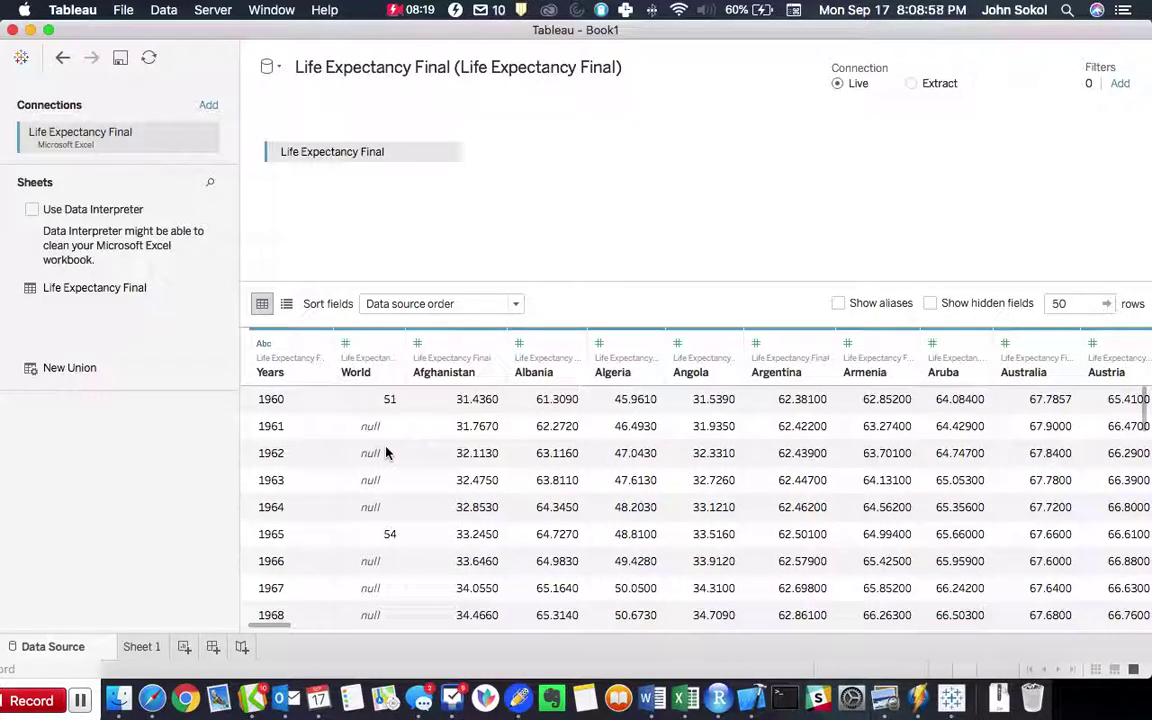
scroll(386, 527, down, 5)
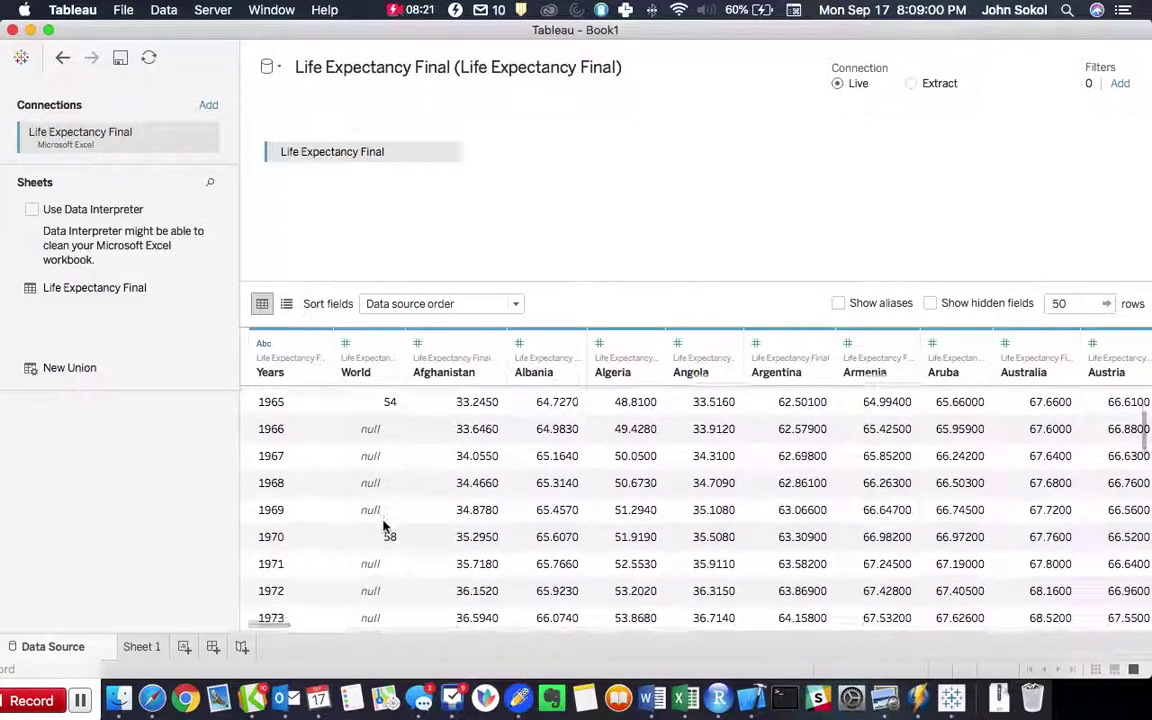
scroll(386, 527, down, 10)
scroll(371, 553, down, 2)
scroll(330, 485, down, 3)
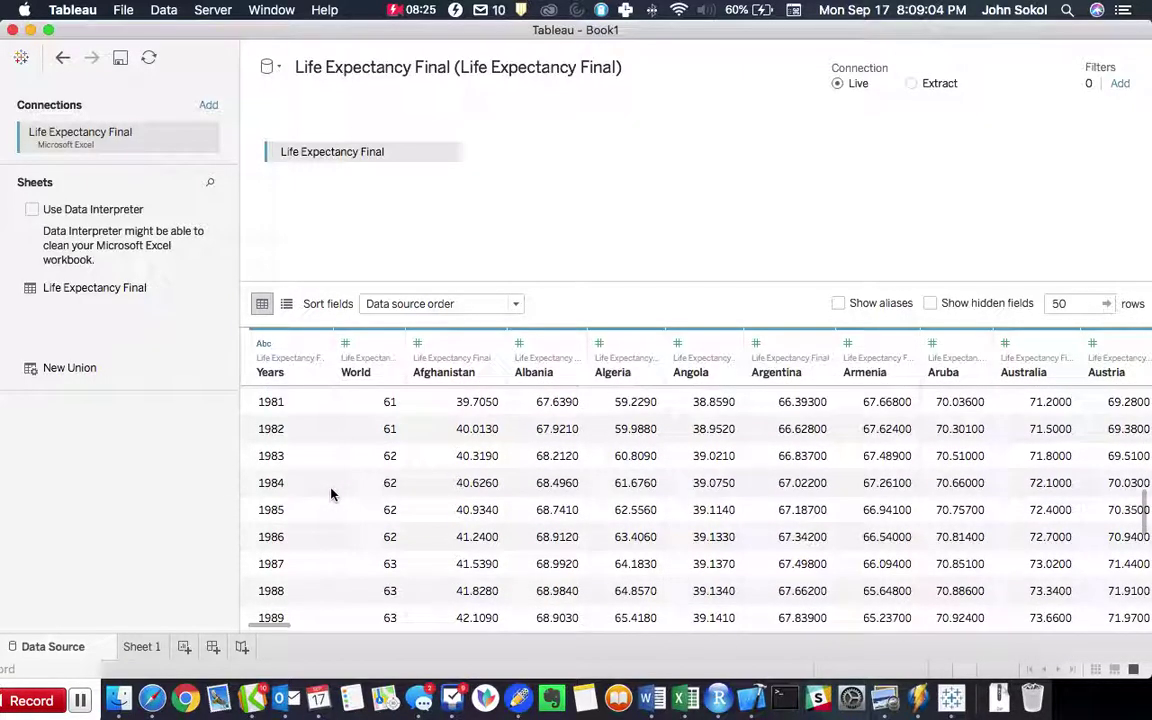
click(141, 646)
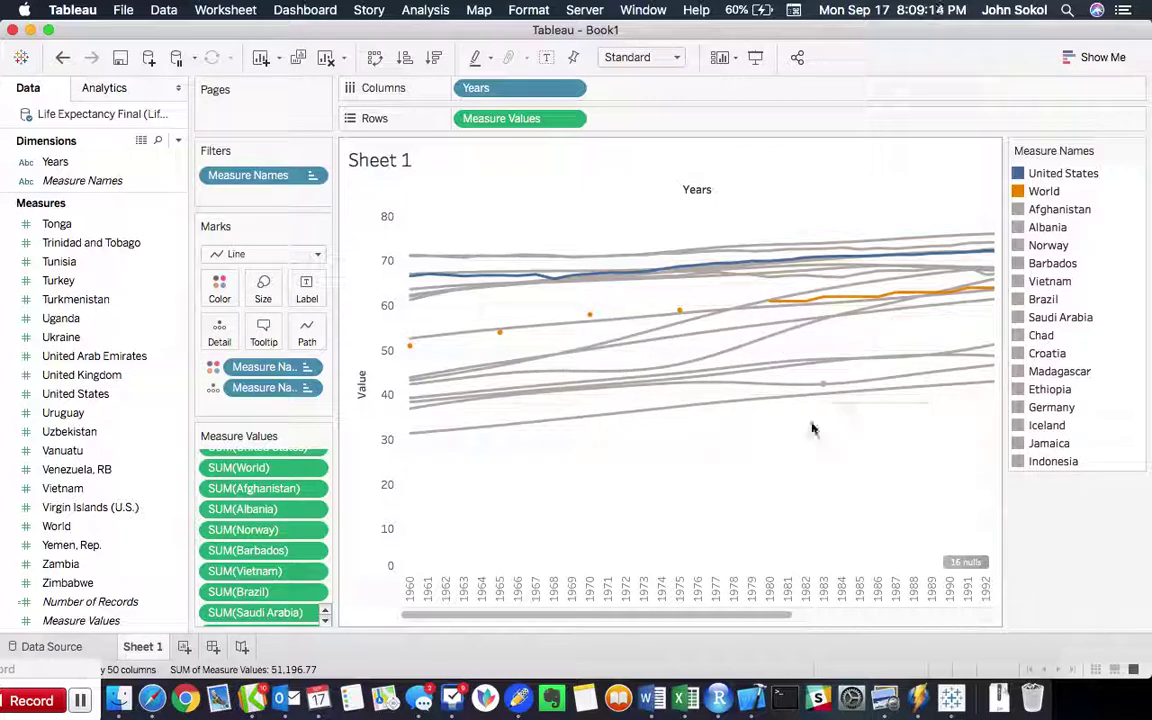
scroll(812, 428, right, 5)
scroll(812, 428, left, 5)
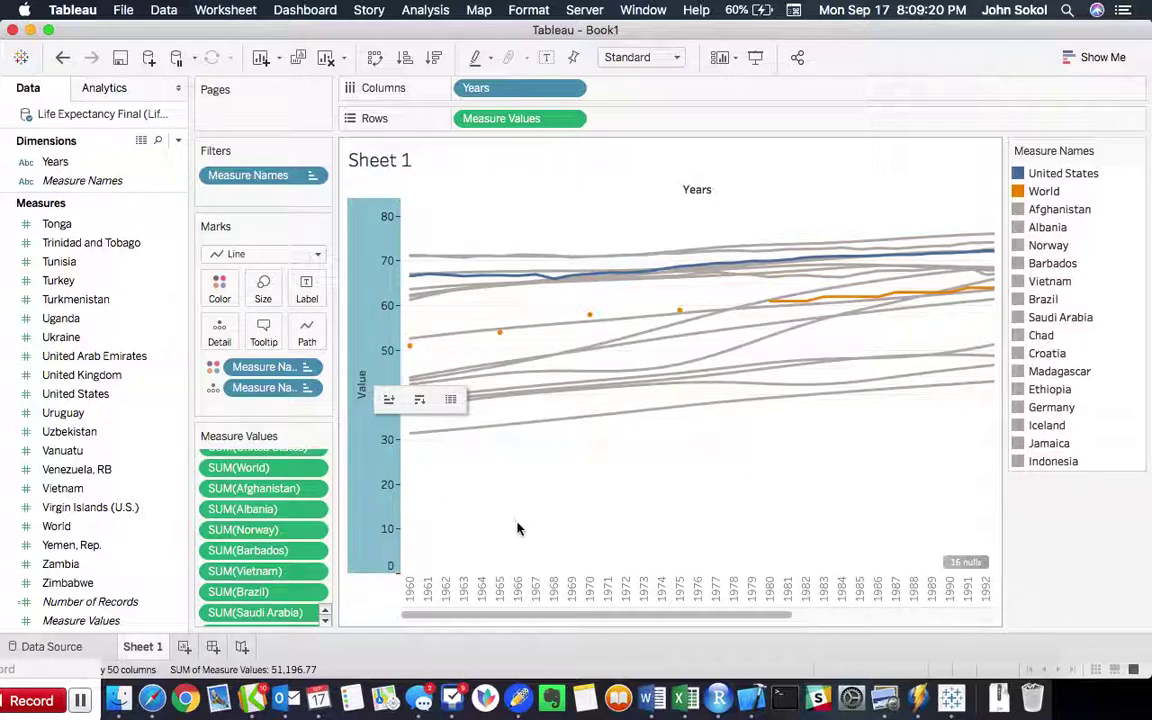
Set the vertical axis title to "Average Life Expectancy (Years)".
right_click(364, 375)
click(372, 380)
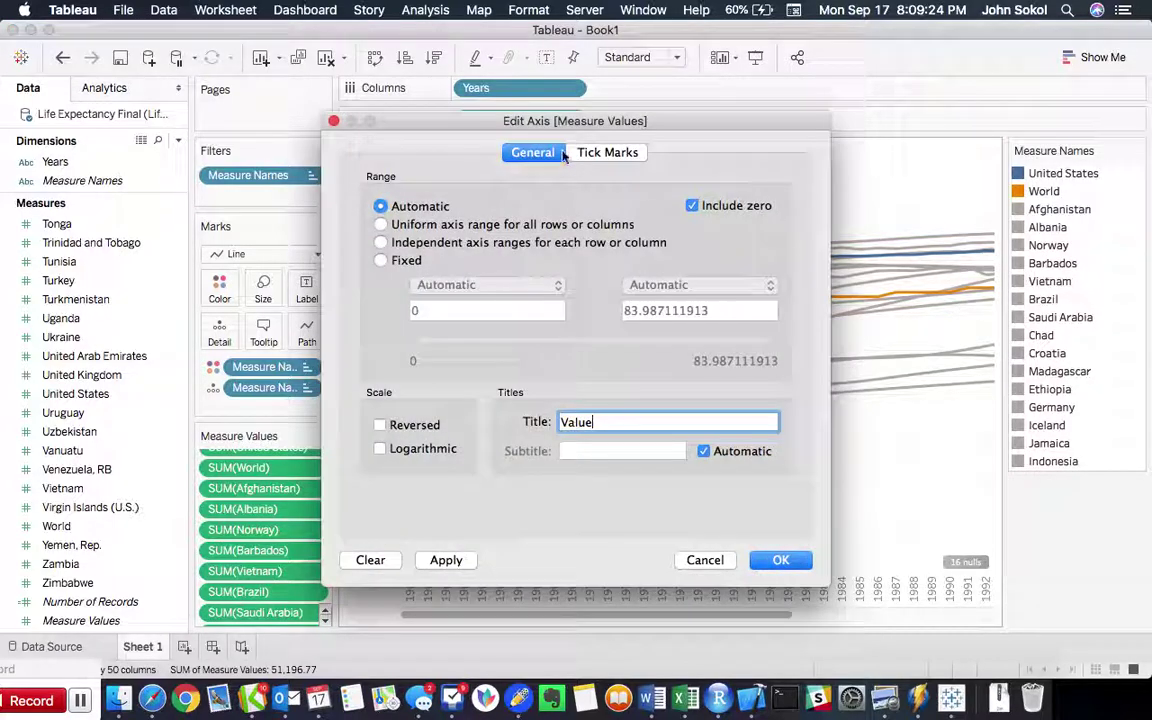
drag(486, 117, 681, 122)
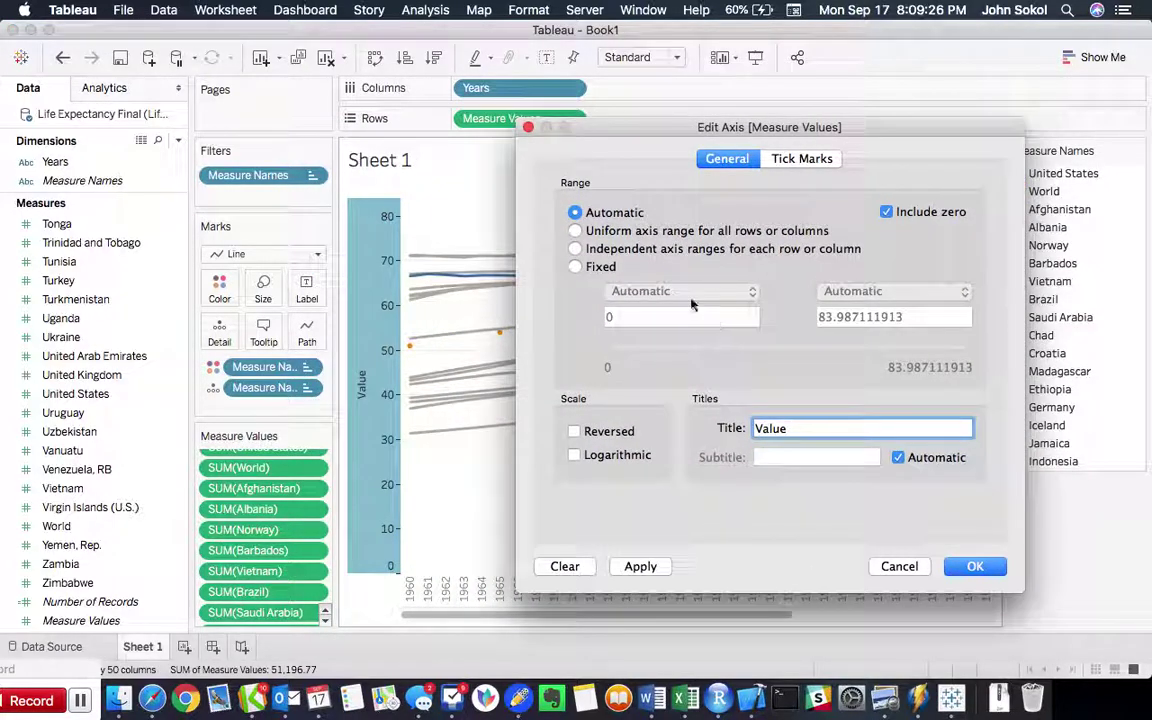
double_click(777, 429)
key(BackSpace)
text(Average Life Expecta)
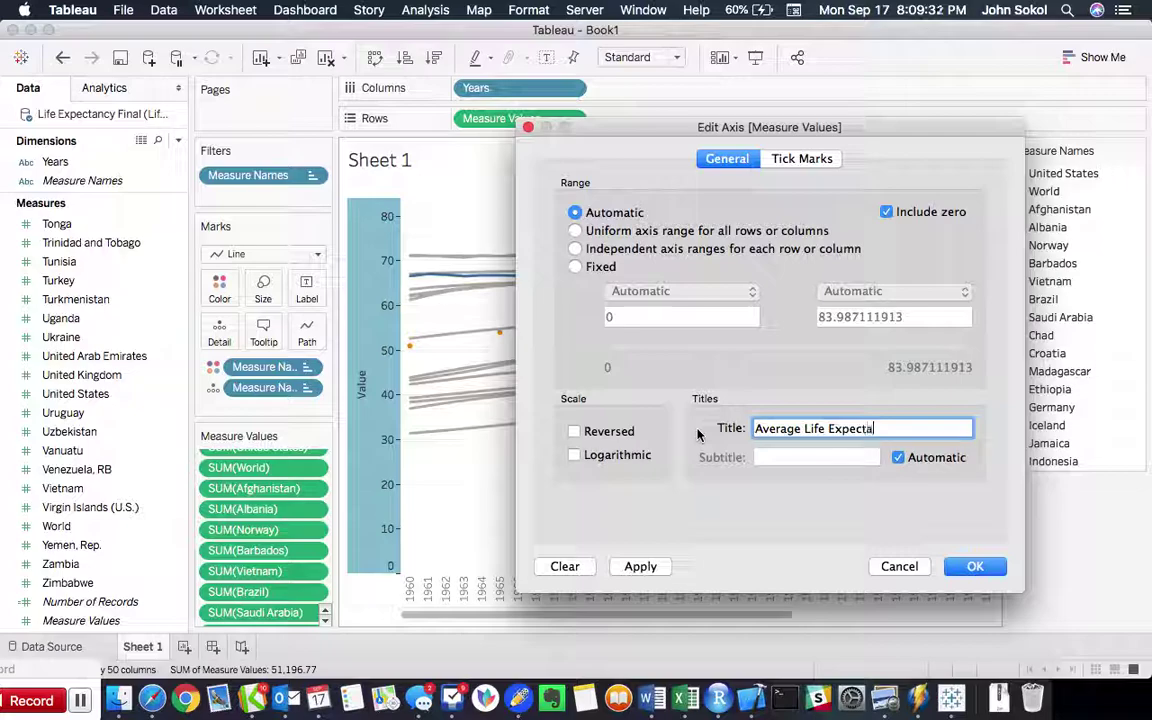
text(ncy (Years))
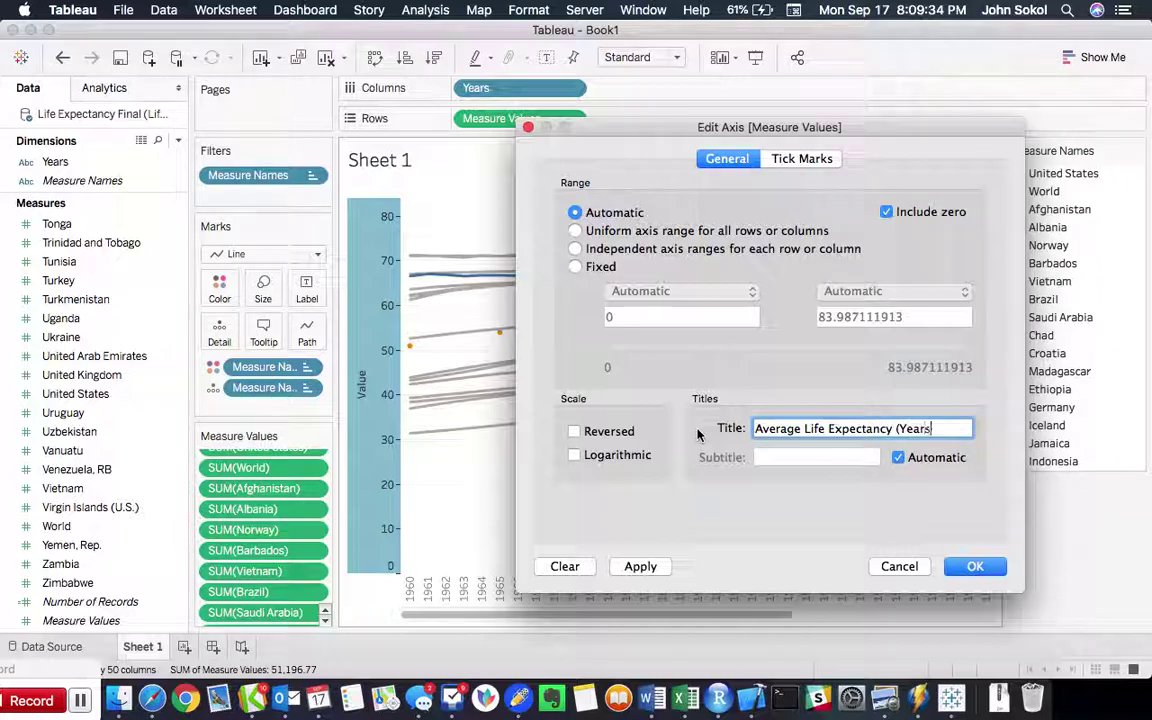
click(659, 569)
click(975, 565)
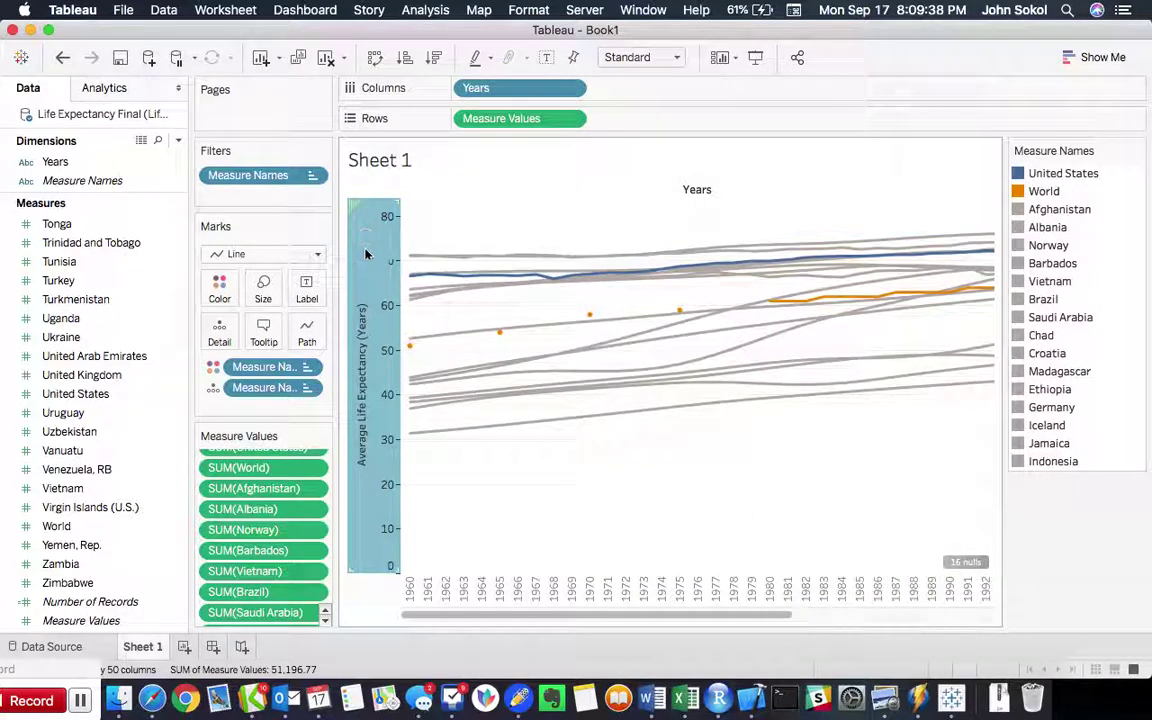
Replace the sheet title with "Average Life Expectancy of Various Countries (1960 - 2009)".
double_click(404, 157)
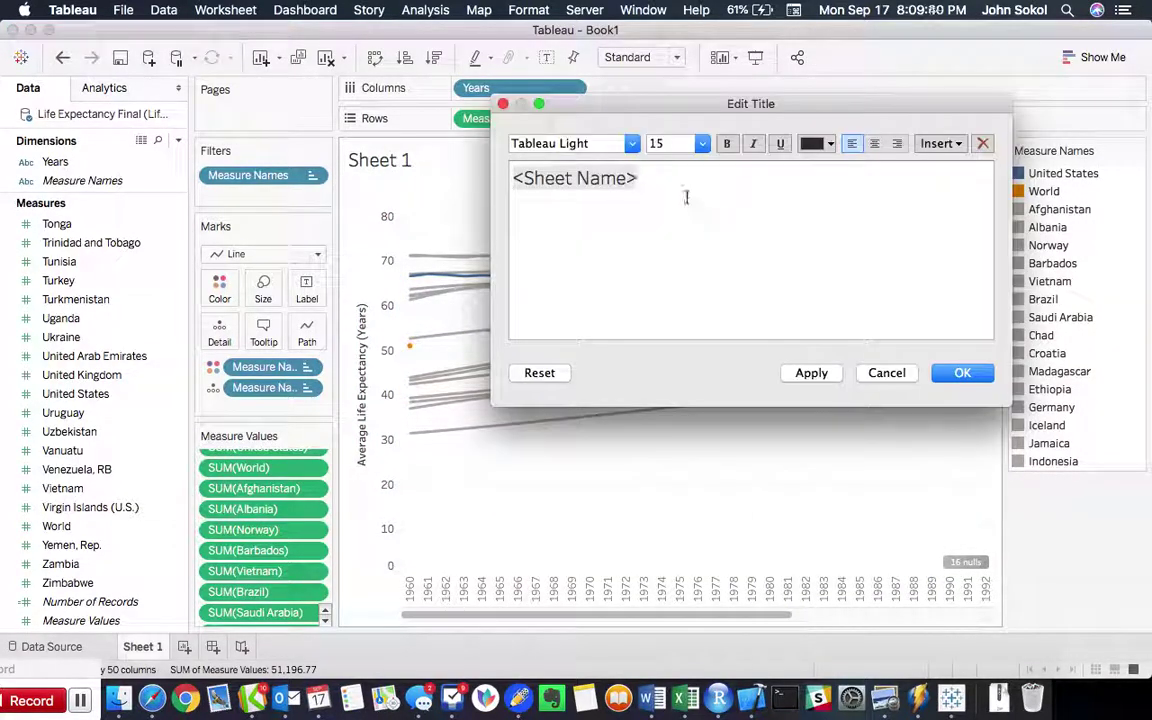
drag(684, 195, 465, 183)
key(BackSpace)
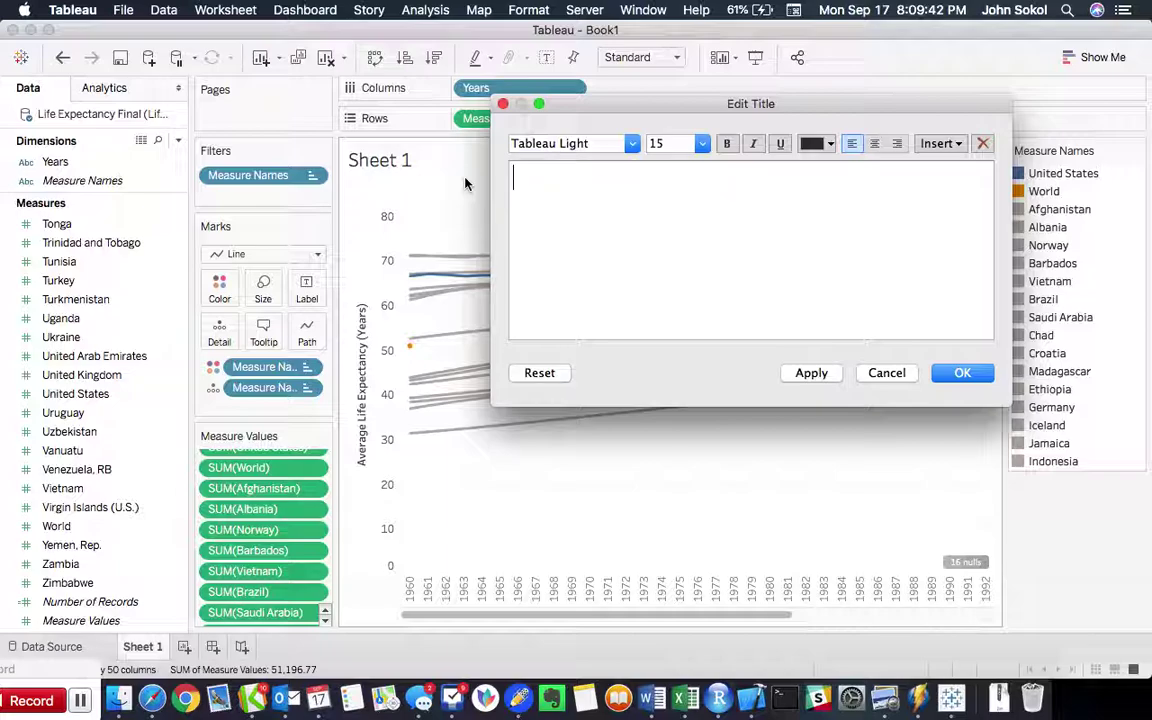
text(Average Life )
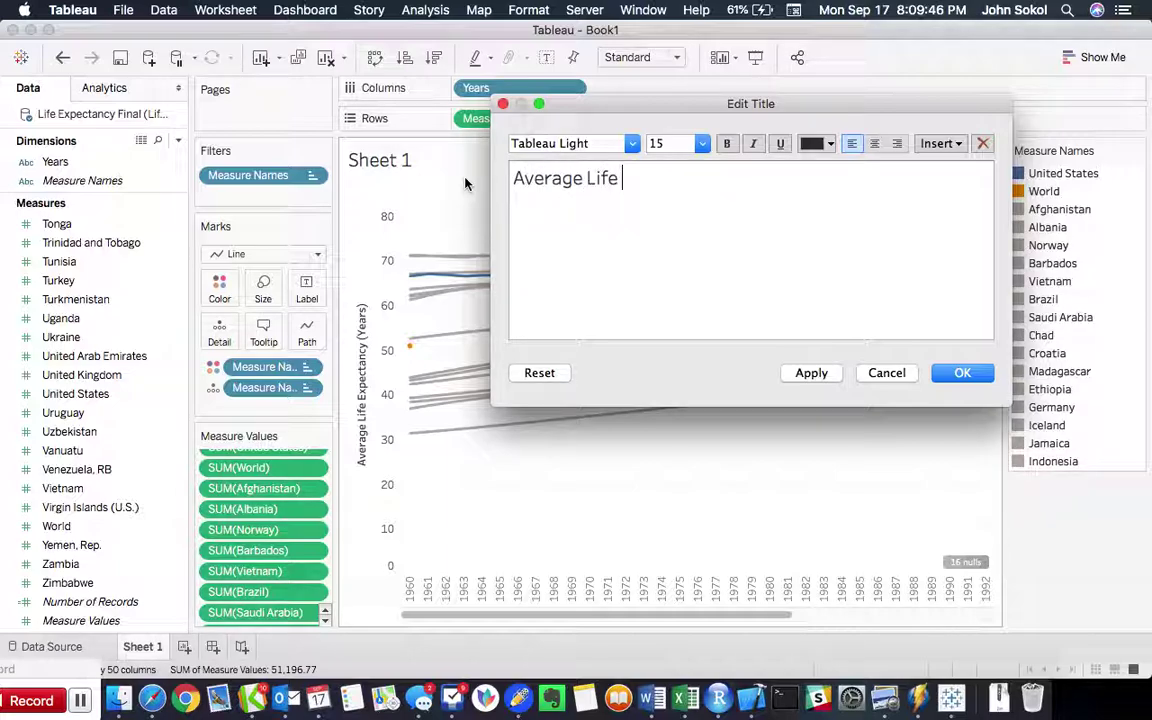
text(Expectancy in)
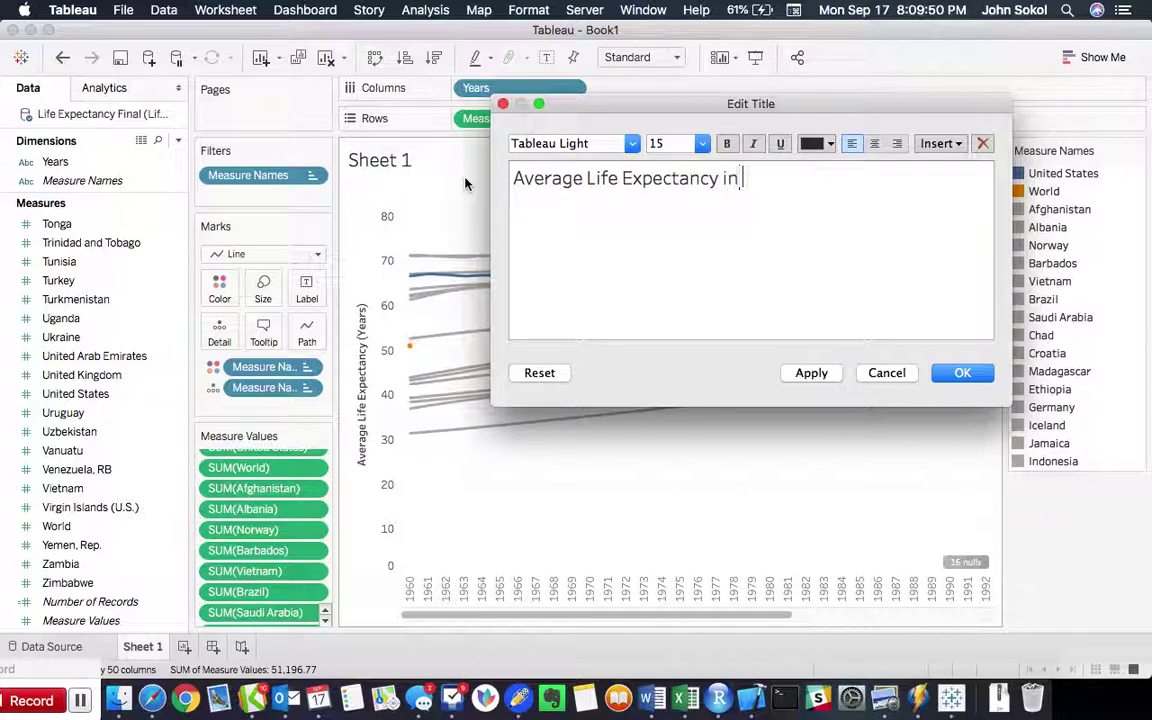
key(BackSpace)
text(of Various Countr)
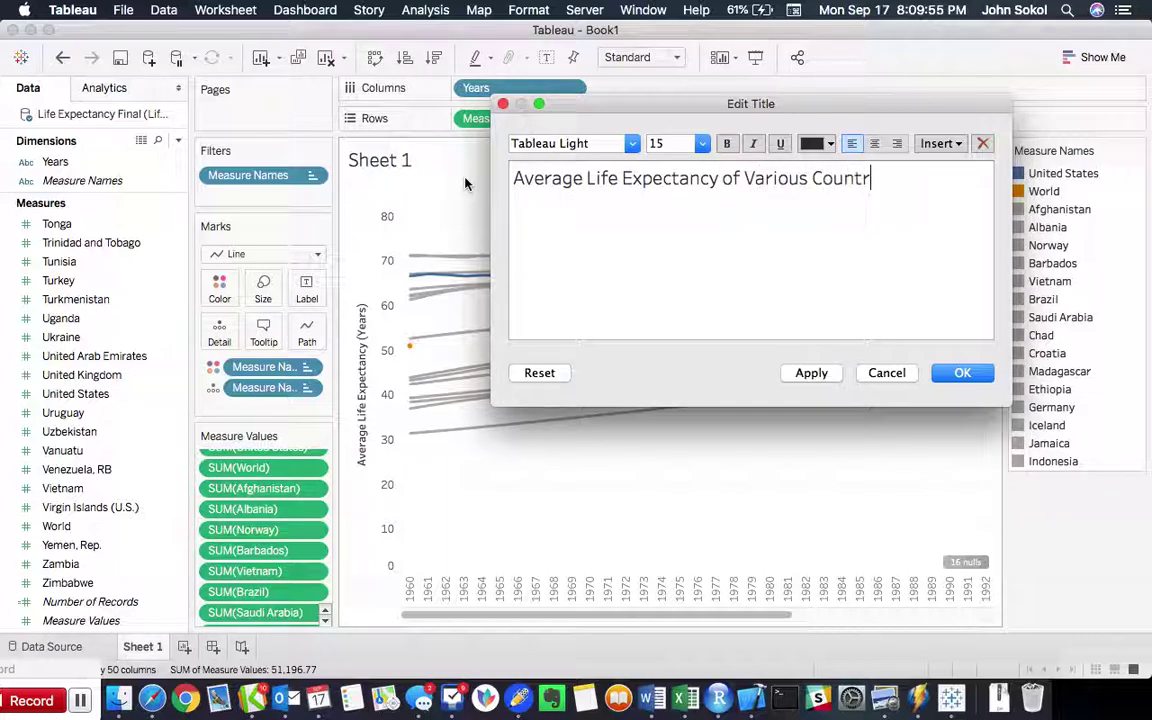
text(ies (1969)
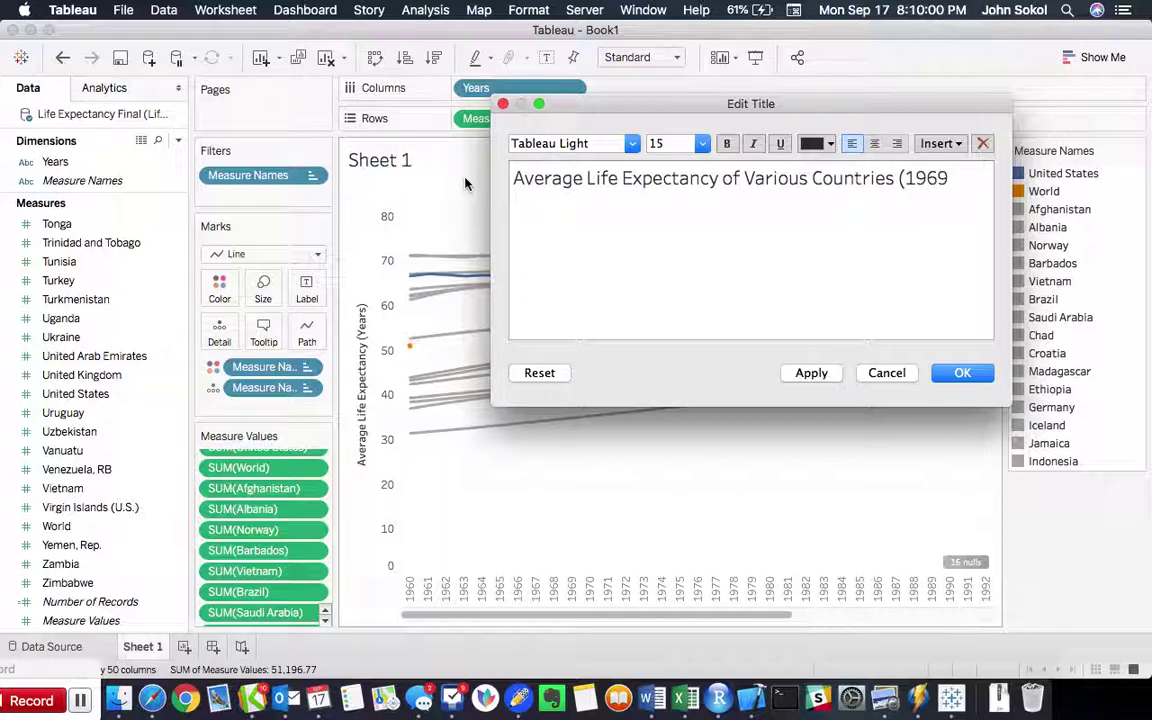
key(BackSpace)
key(BackSpace)
key(BackSpace)
key(BackSpace)
text(0 - 2009))
click(957, 373)
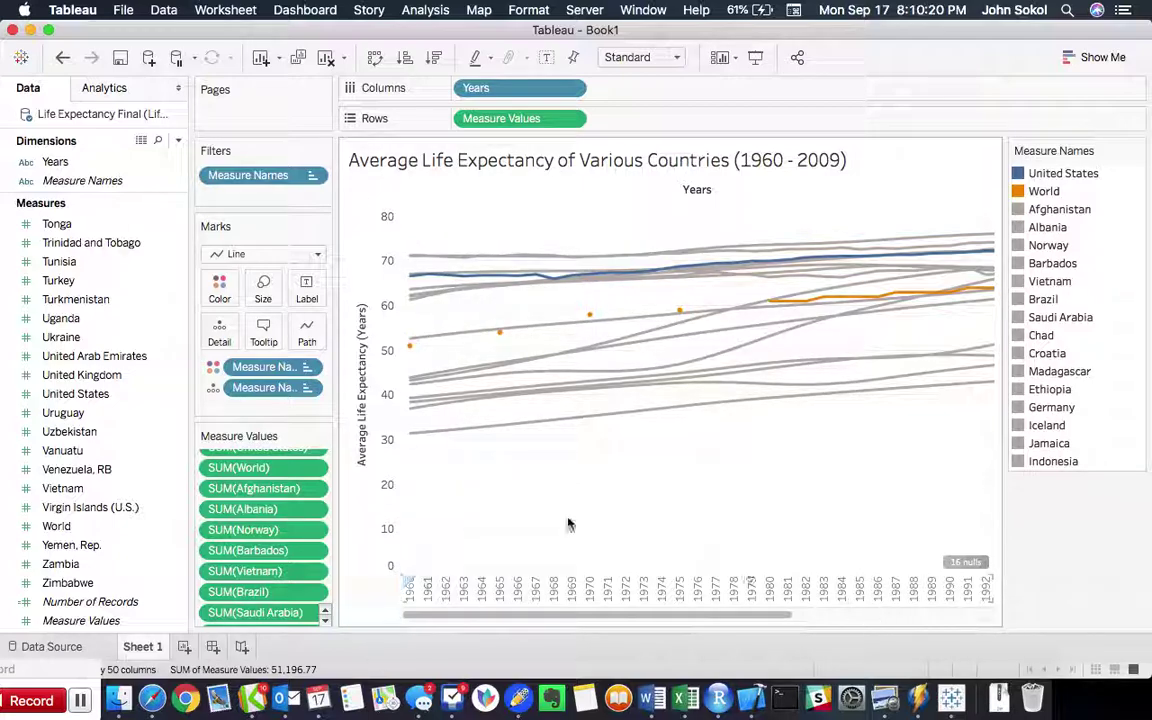
Open the line formatting options from the vertical axis and review the line settings for columns.
click(386, 390)
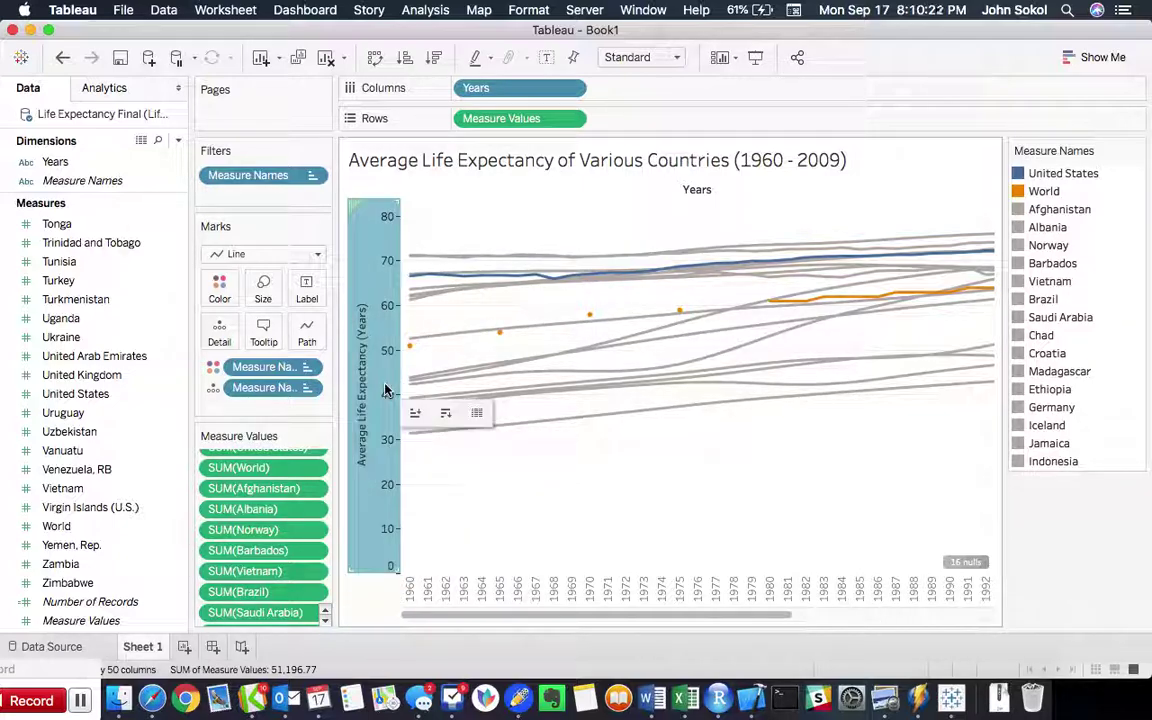
right_click(386, 390)
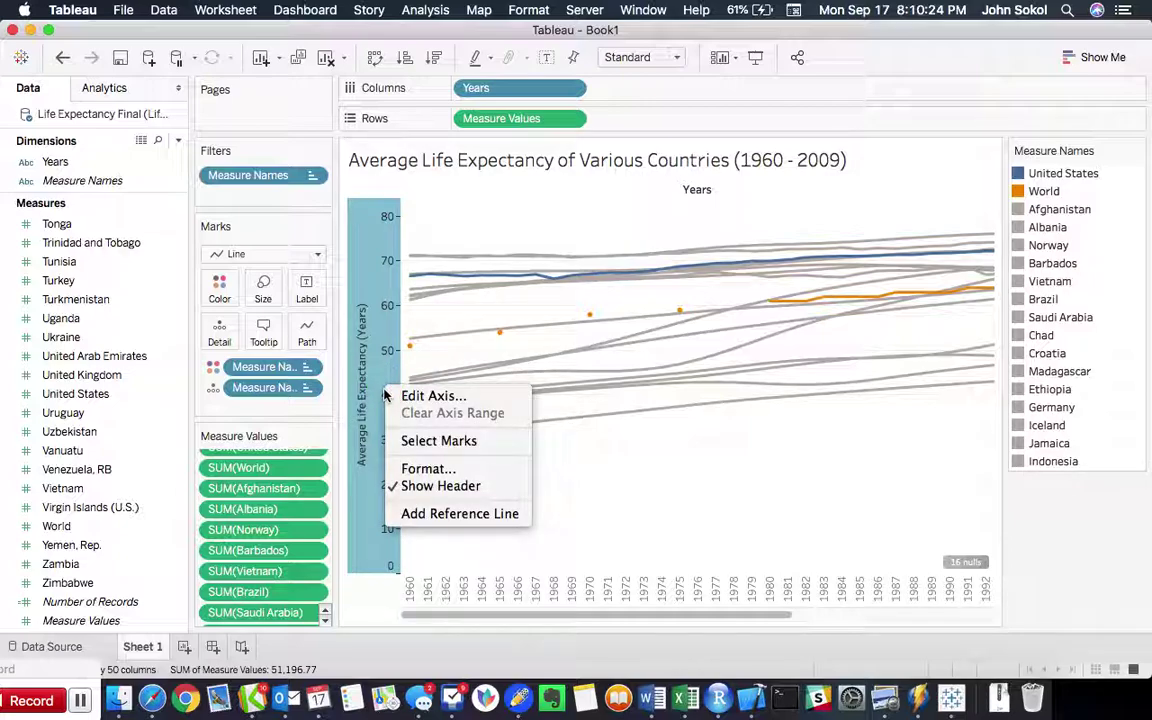
click(428, 469)
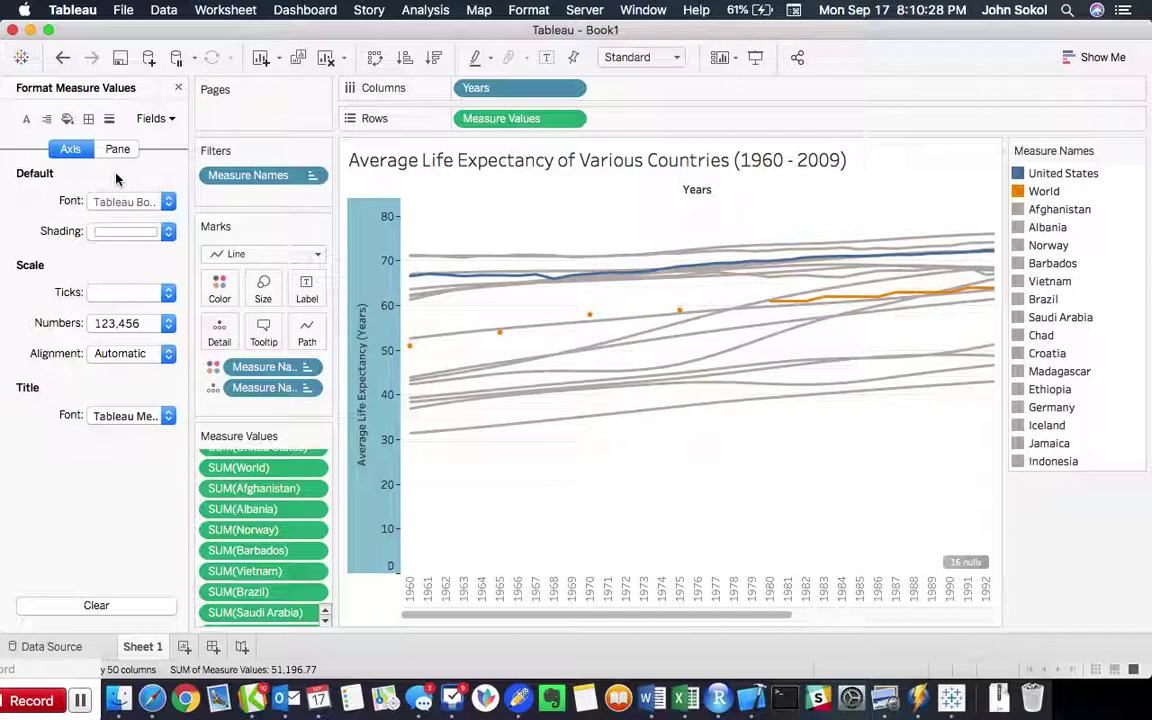
click(110, 119)
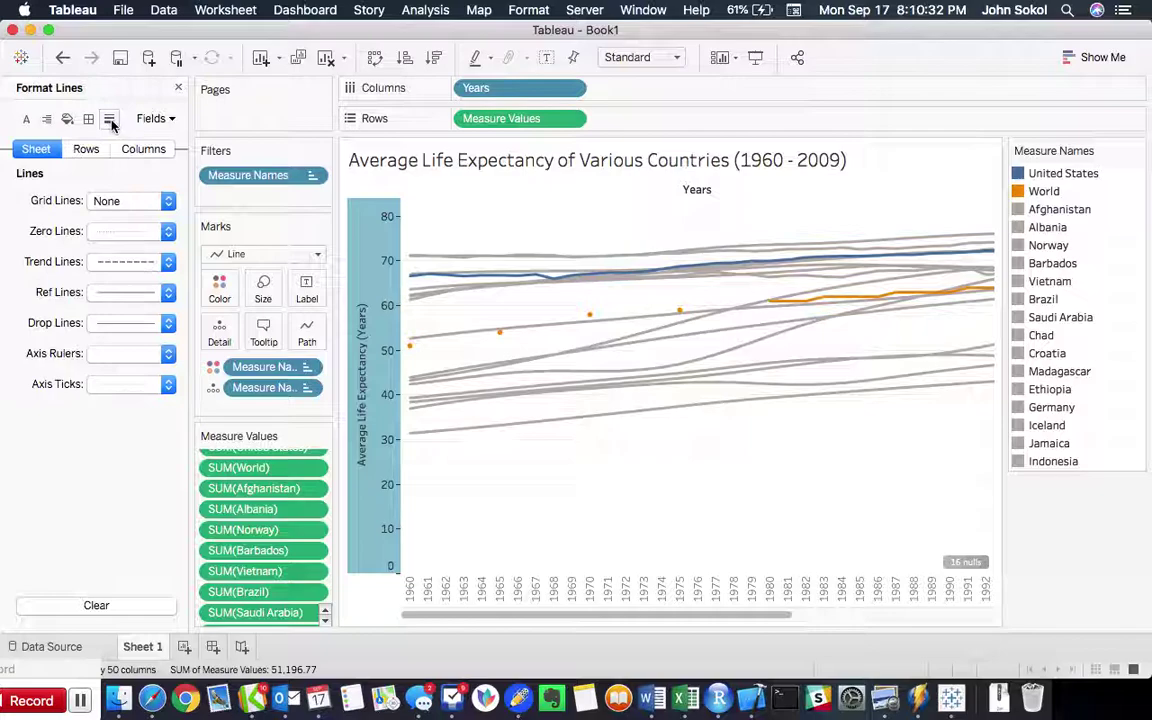
click(171, 120)
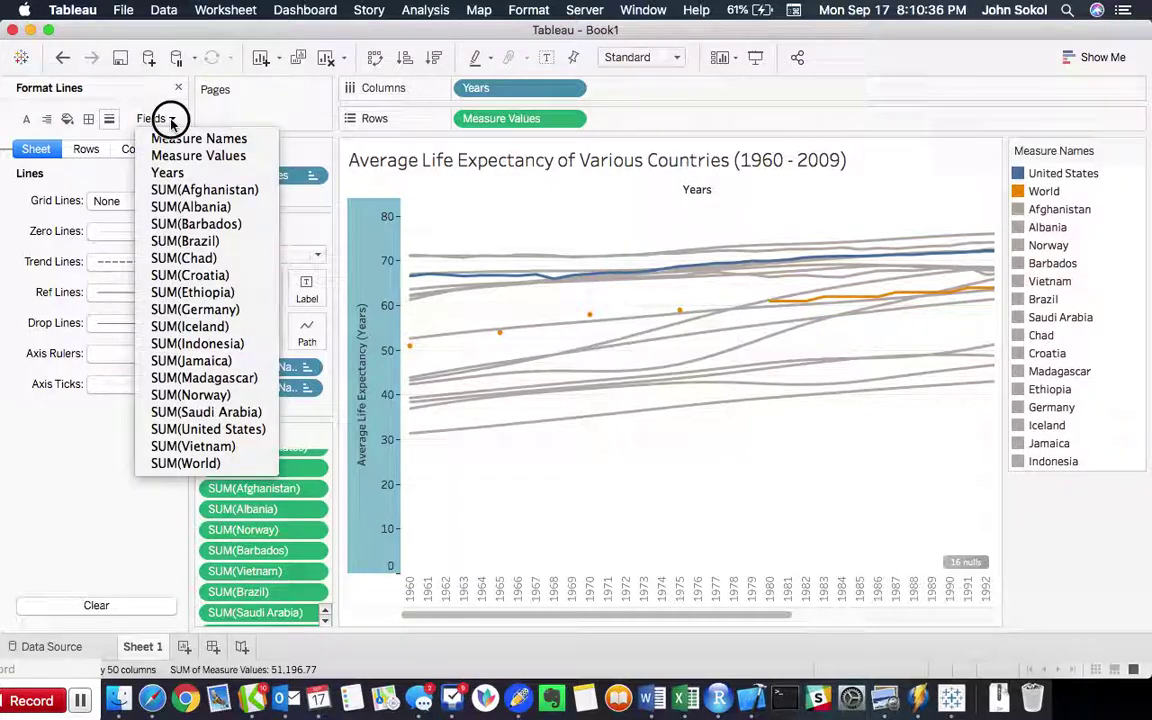
click(171, 120)
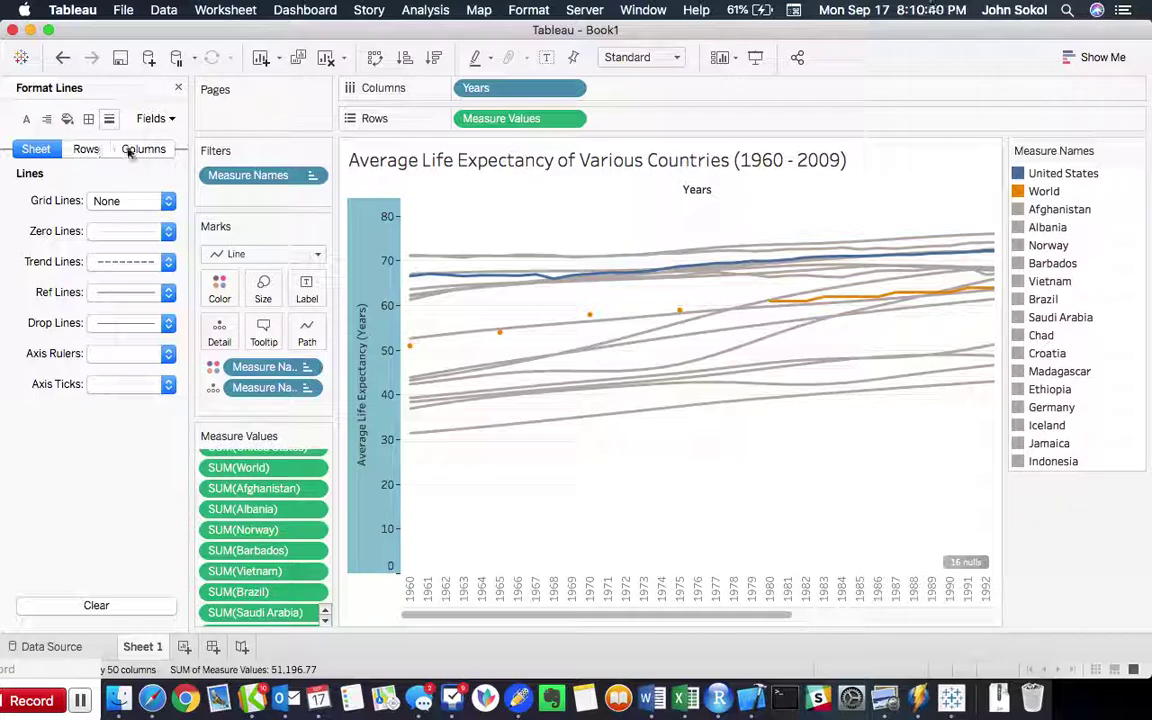
click(132, 150)
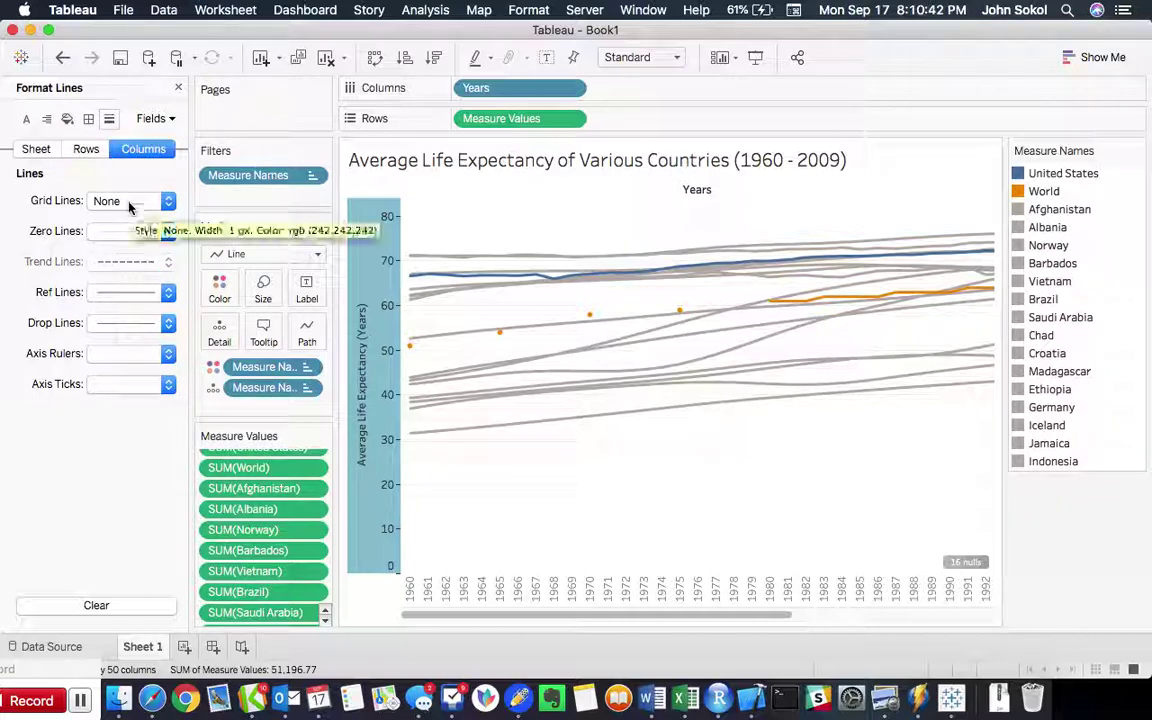
Set both the grid lines and the axis rulers for rows to None.
click(97, 149)
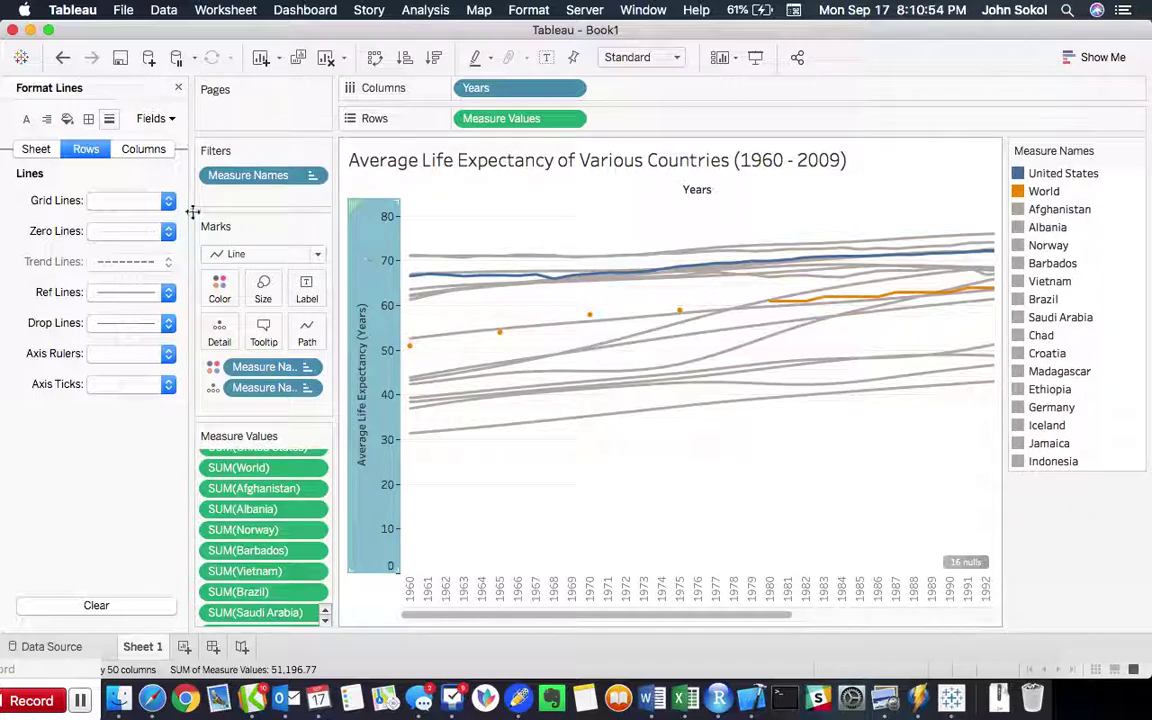
click(119, 203)
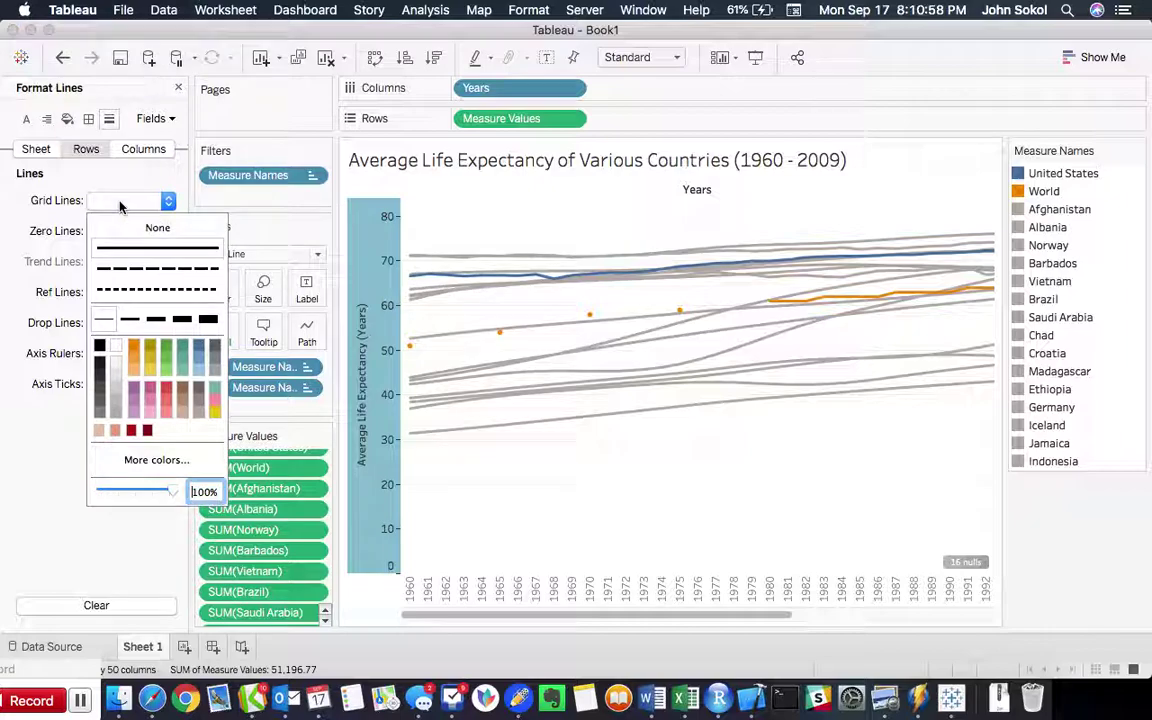
click(125, 228)
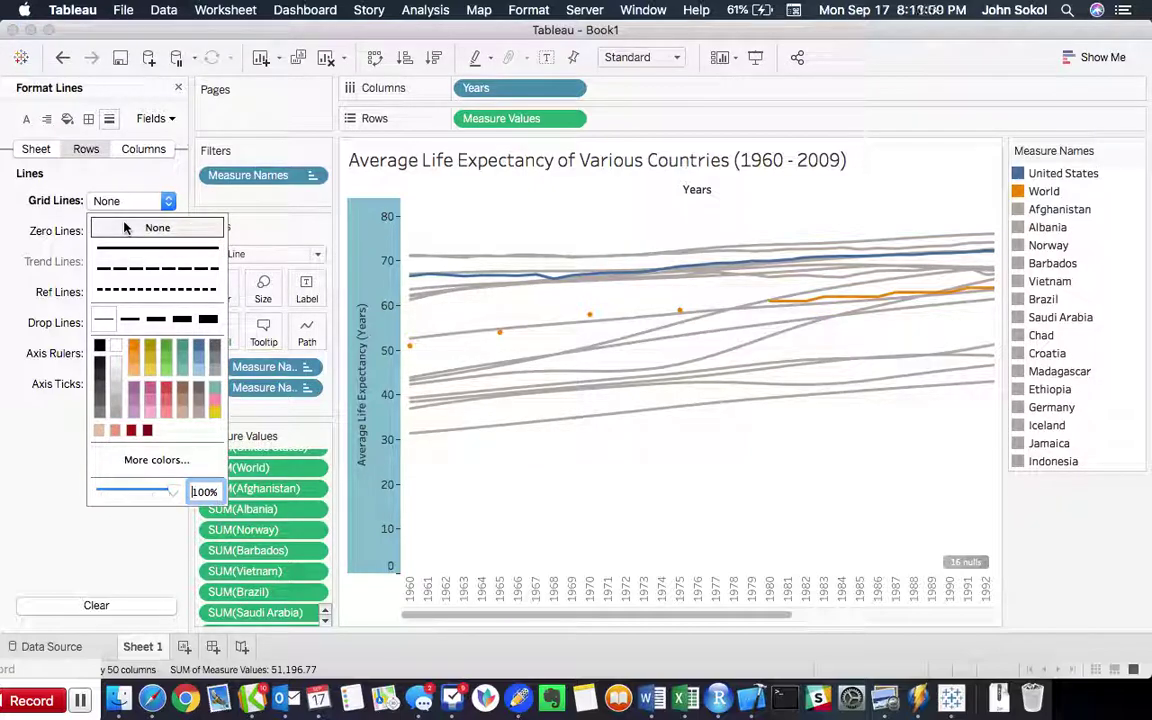
click(590, 518)
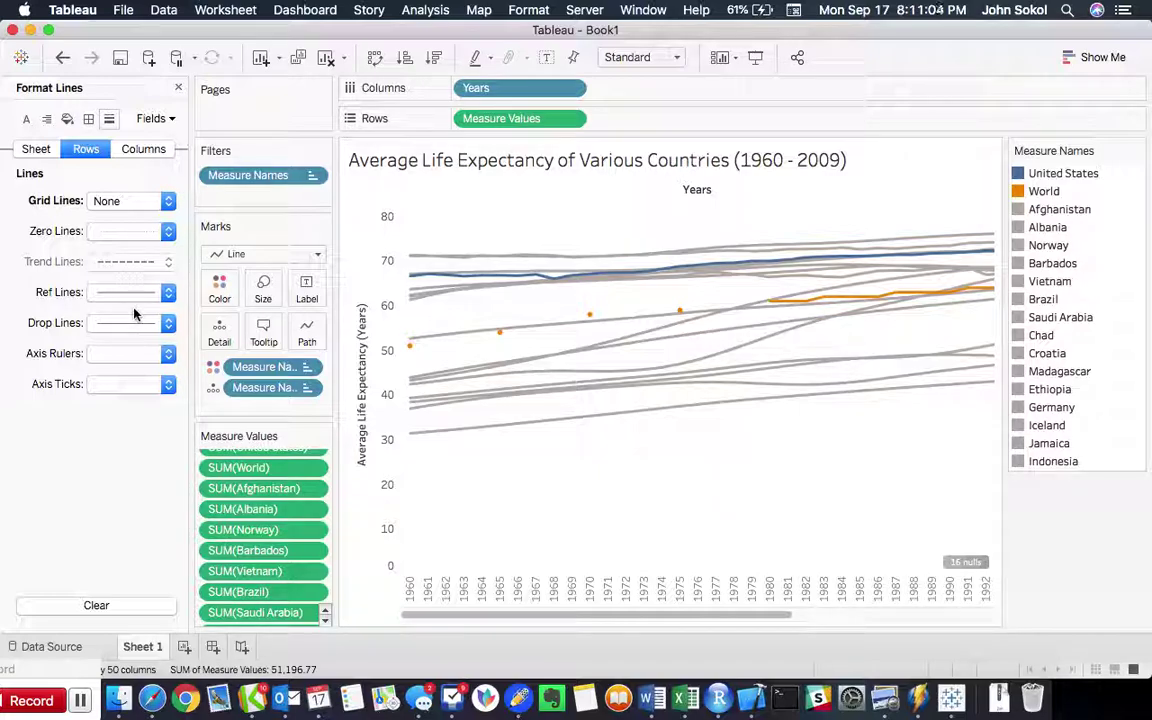
click(120, 355)
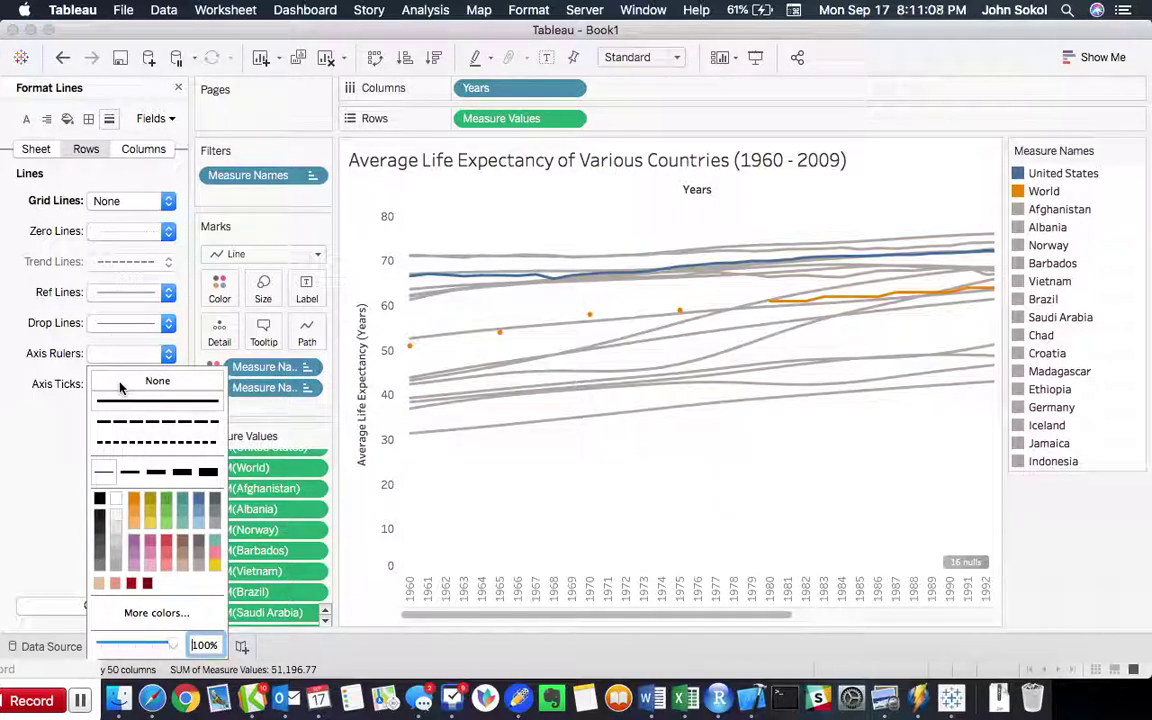
click(120, 385)
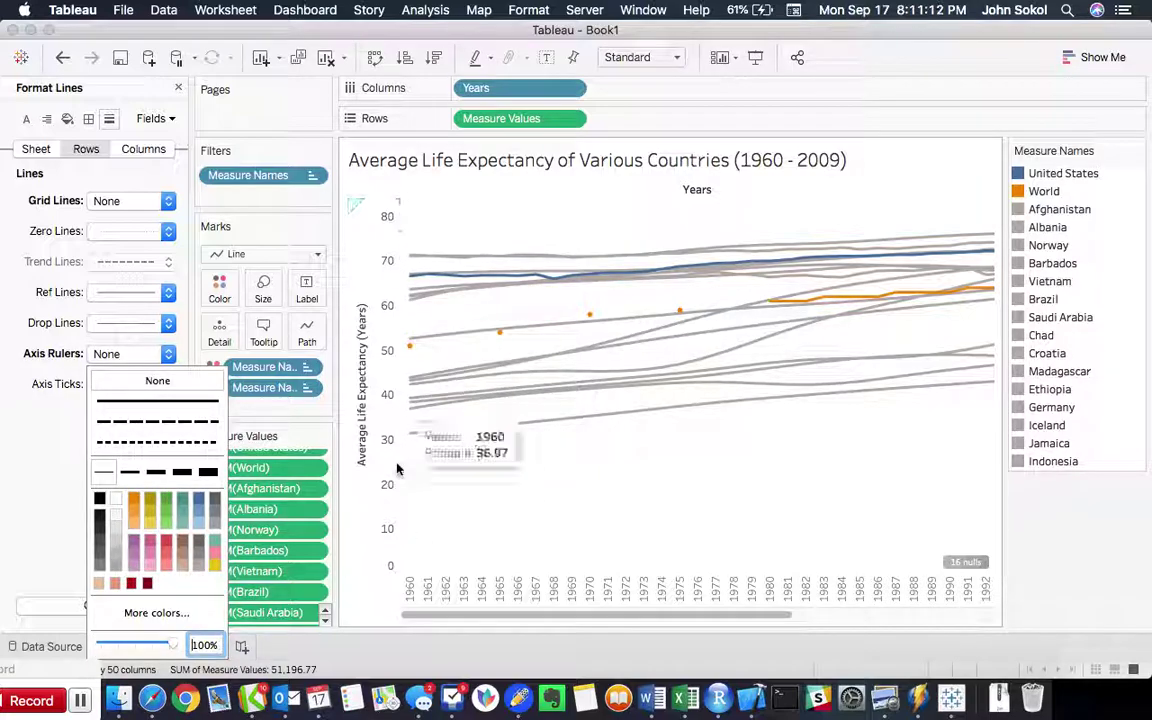
Set both the axis rulers and the axis ticks for columns to None.
click(141, 148)
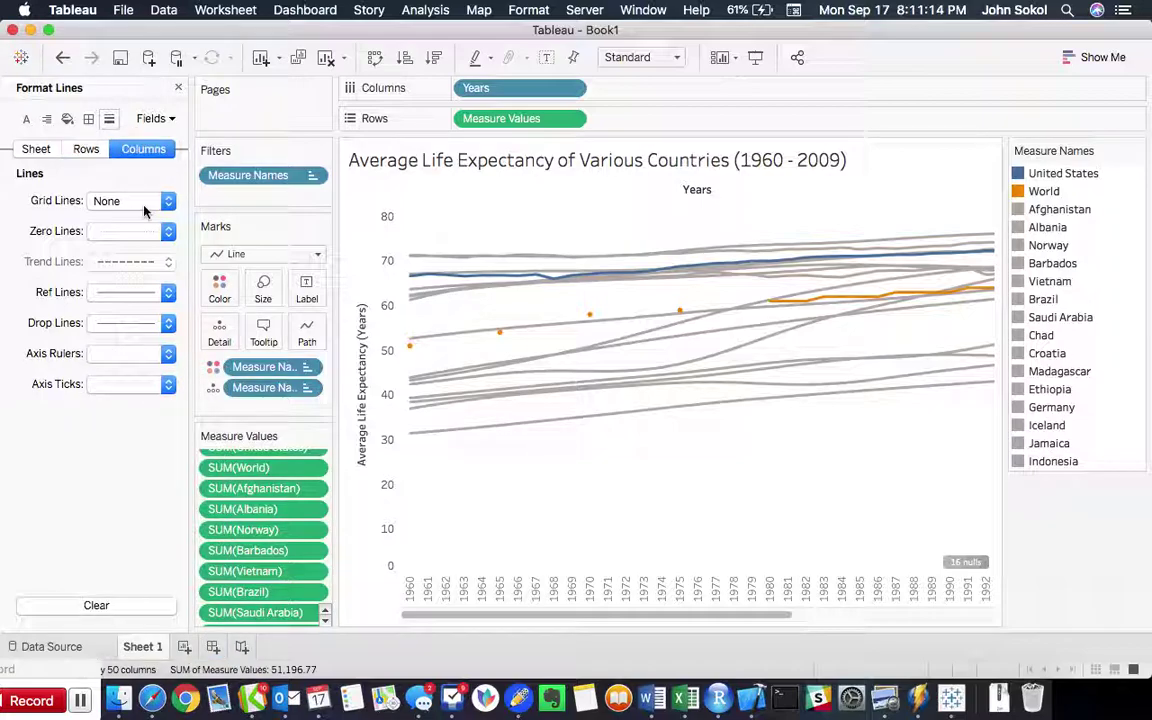
click(115, 354)
click(118, 384)
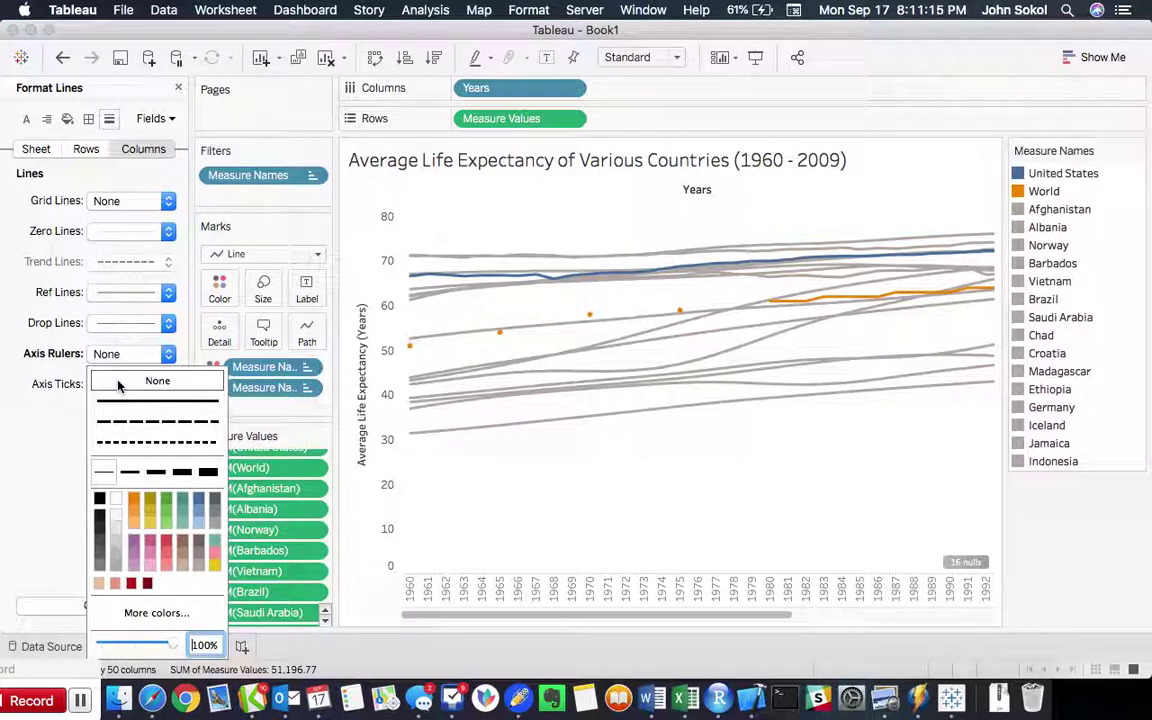
click(61, 420)
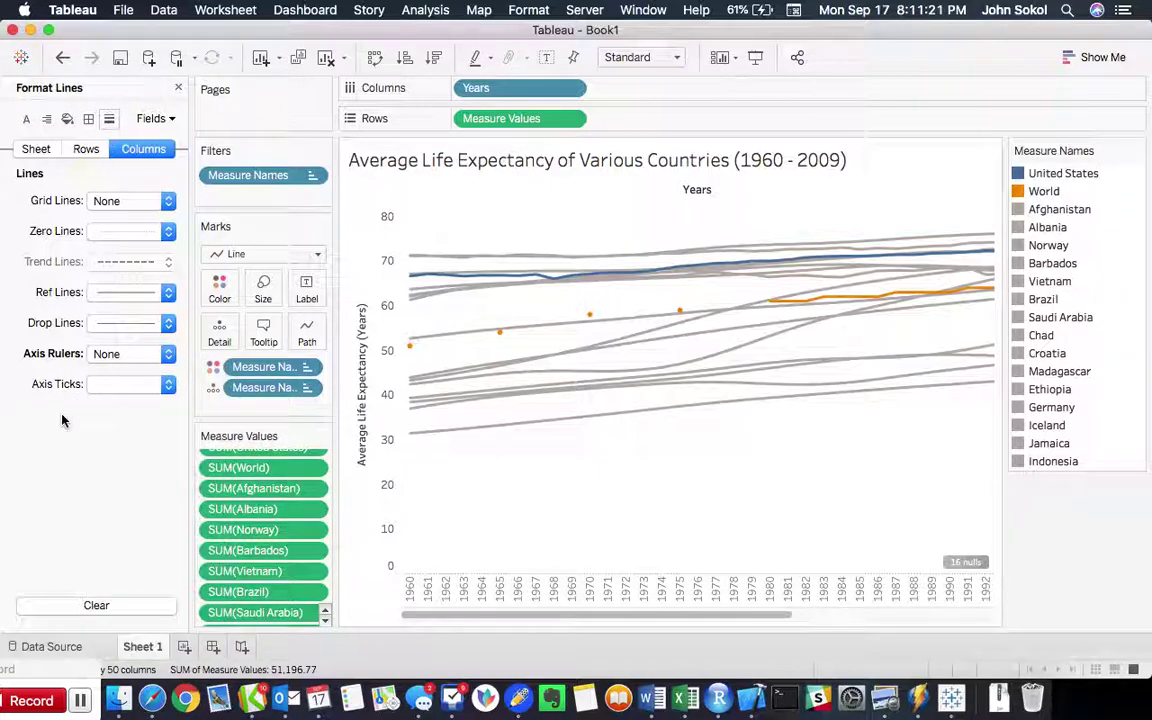
click(135, 386)
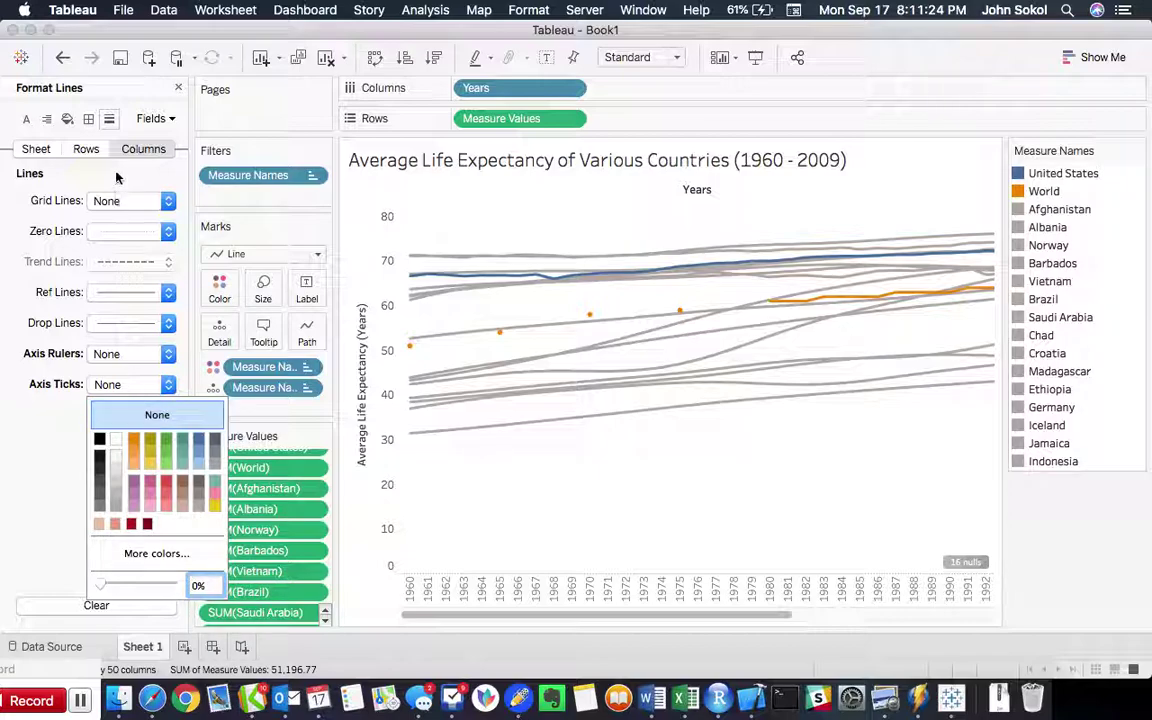
Set the axis ticks for rows to None.
click(80, 140)
click(86, 148)
click(120, 386)
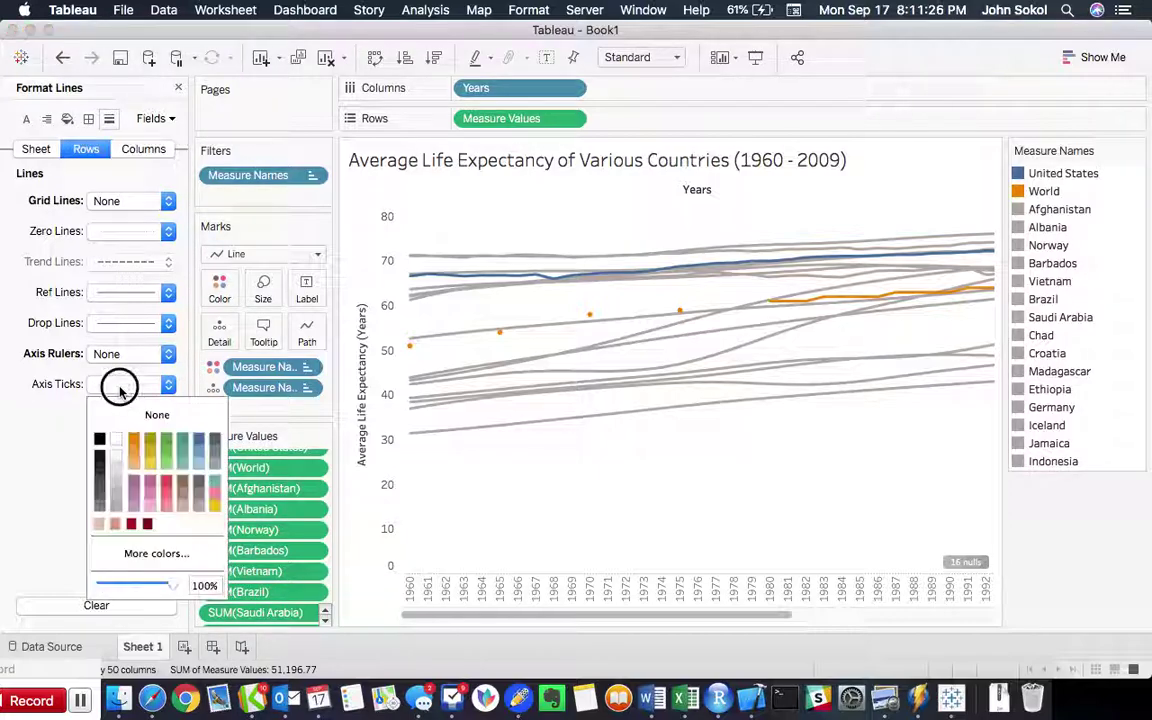
click(118, 414)
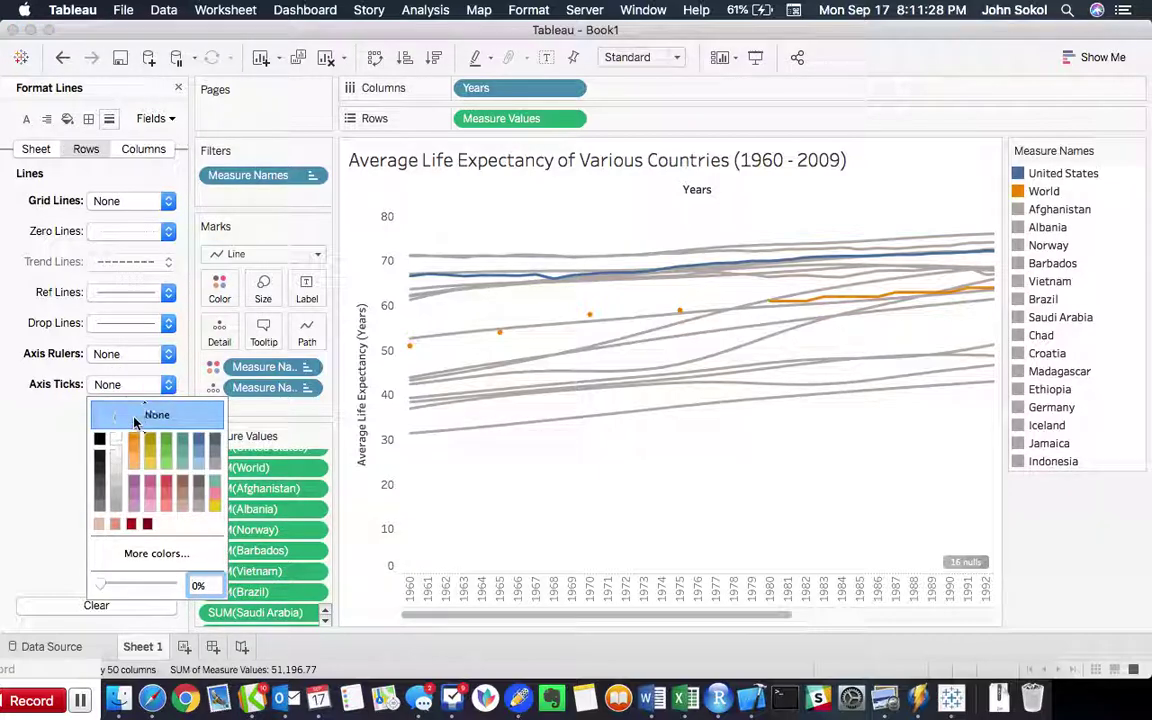
click(47, 467)
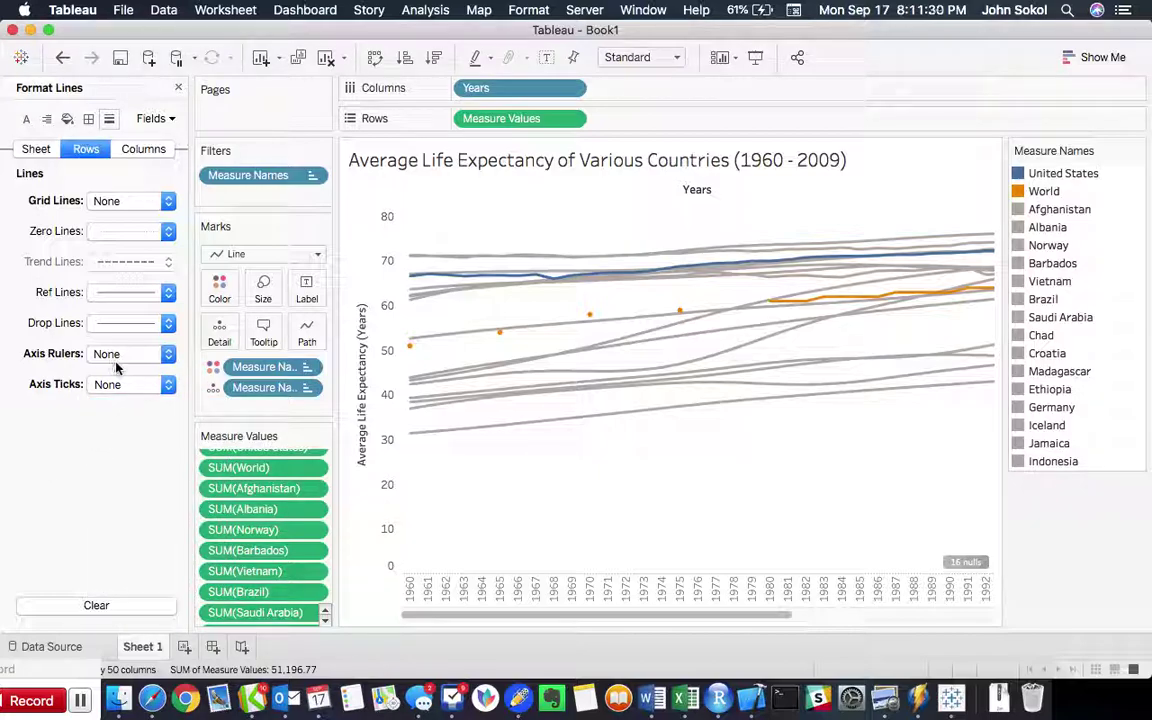
Set the zero lines to None for both rows and columns.
click(113, 231)
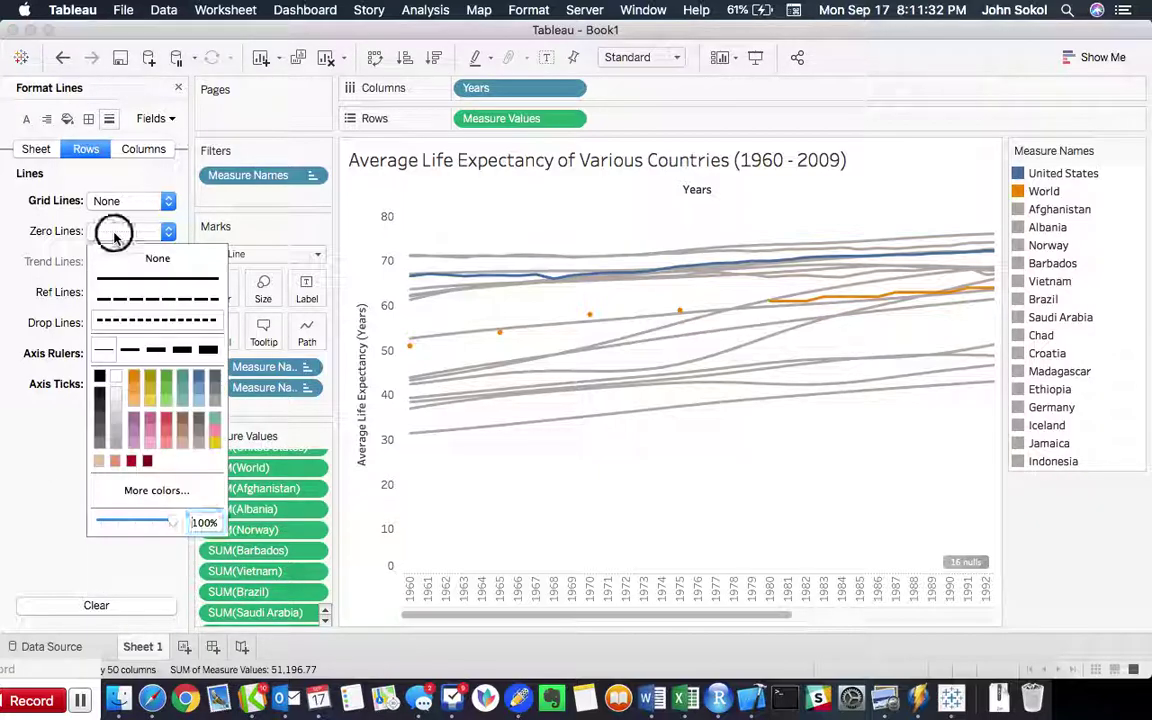
click(115, 257)
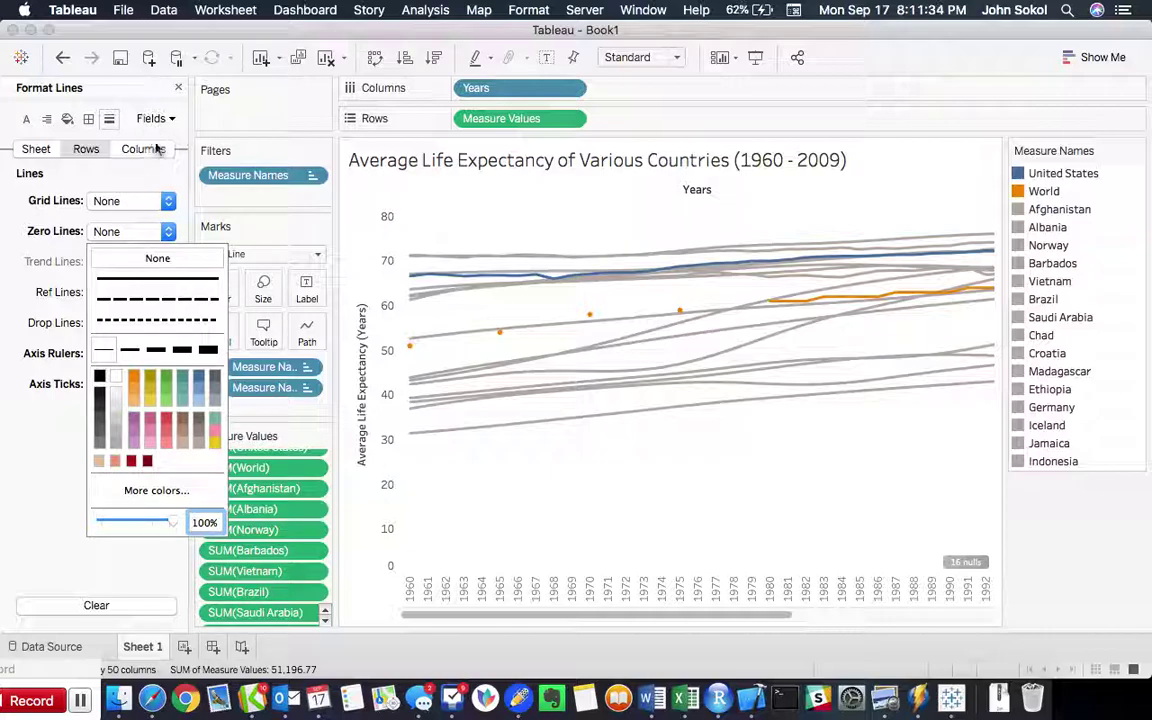
click(130, 150)
click(122, 228)
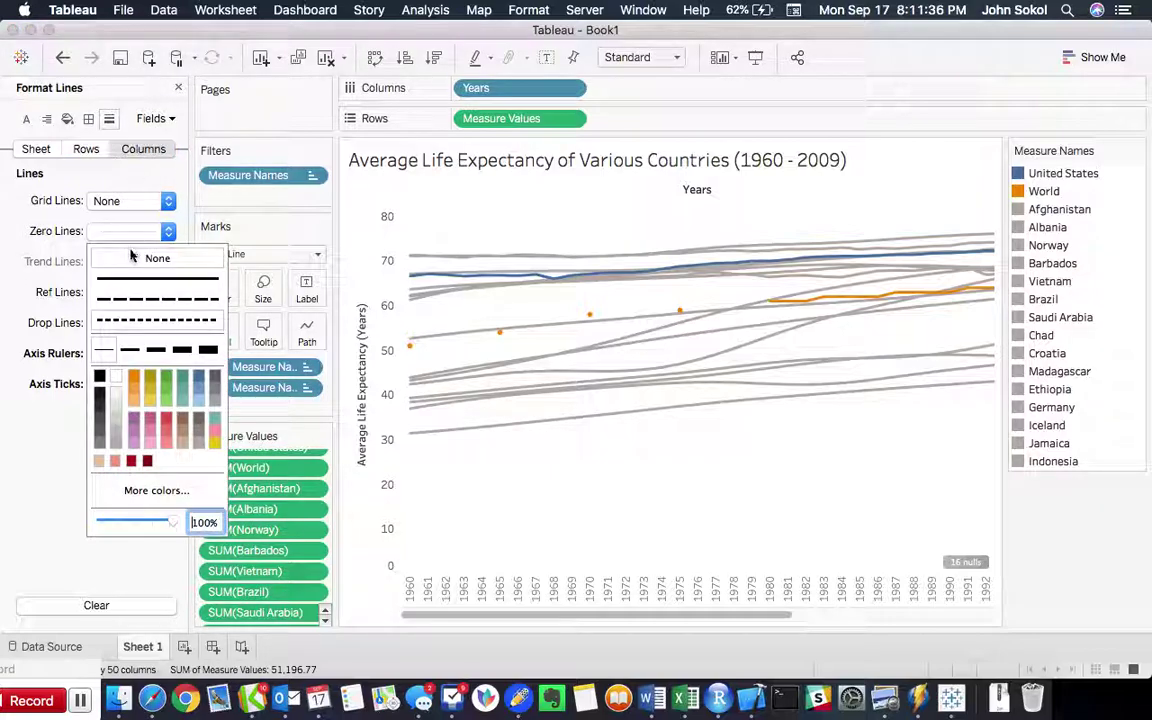
click(55, 477)
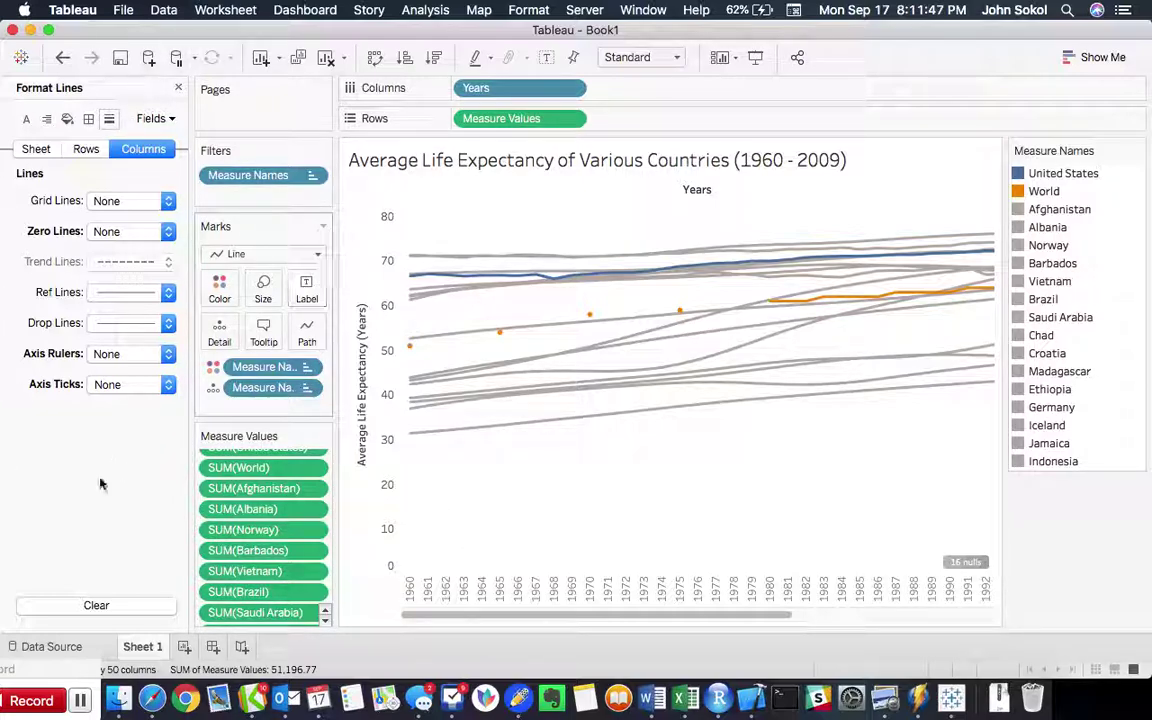
Check the line settings for rows and columns, and close the line formatting options.
click(87, 149)
click(146, 150)
click(85, 148)
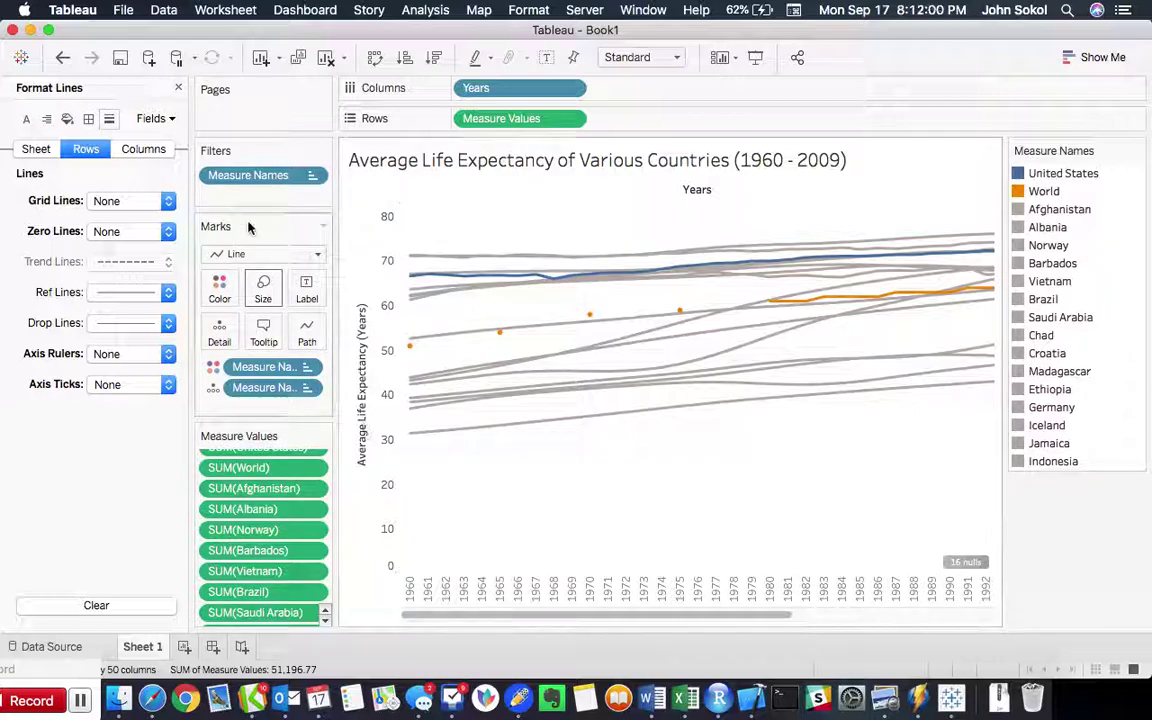
click(178, 88)
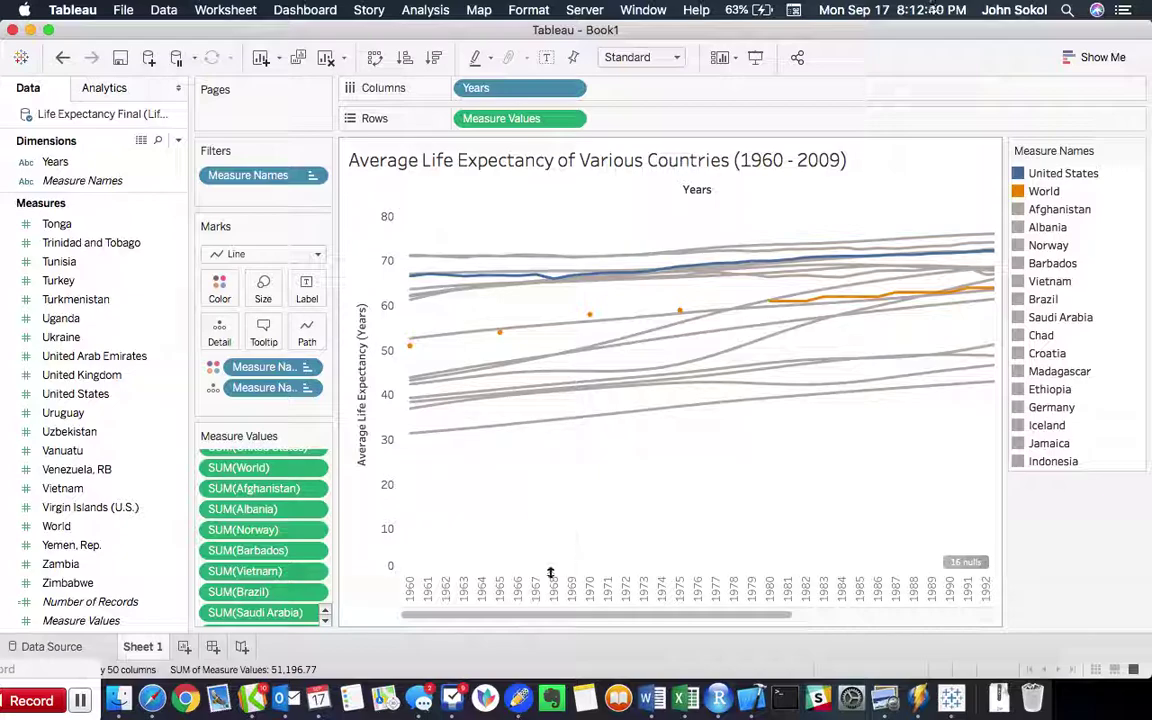
Give the vertical axis fixed major tick marks every 20 units.
right_click(393, 322)
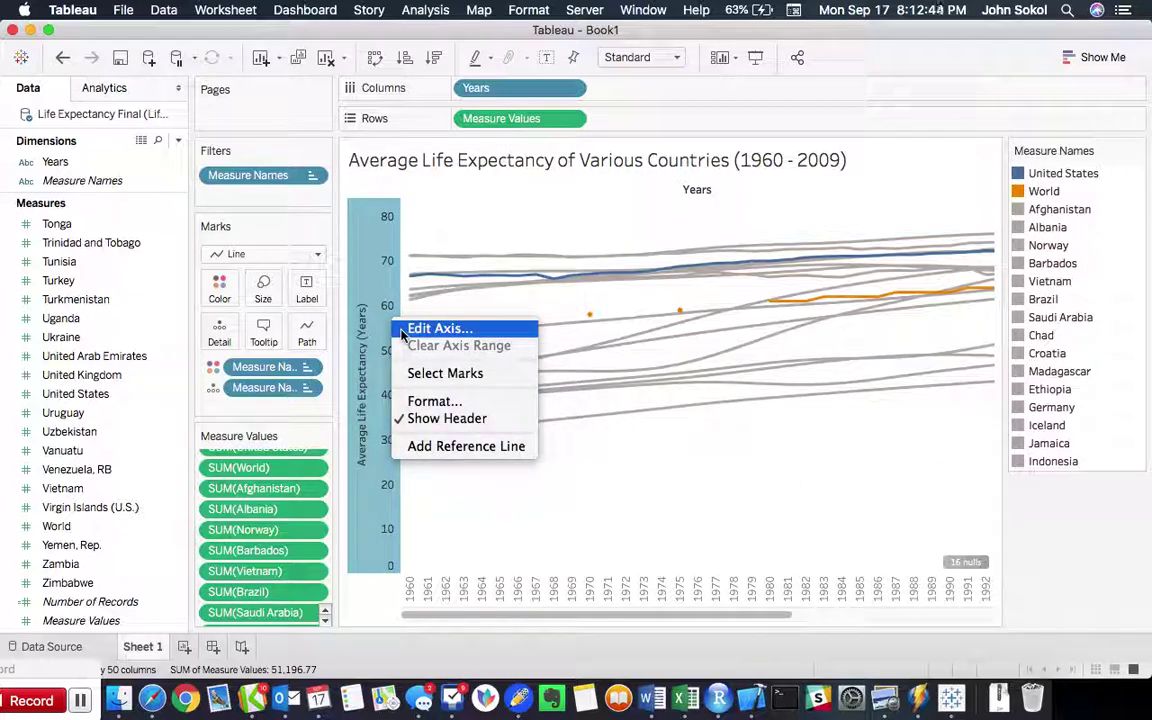
click(401, 330)
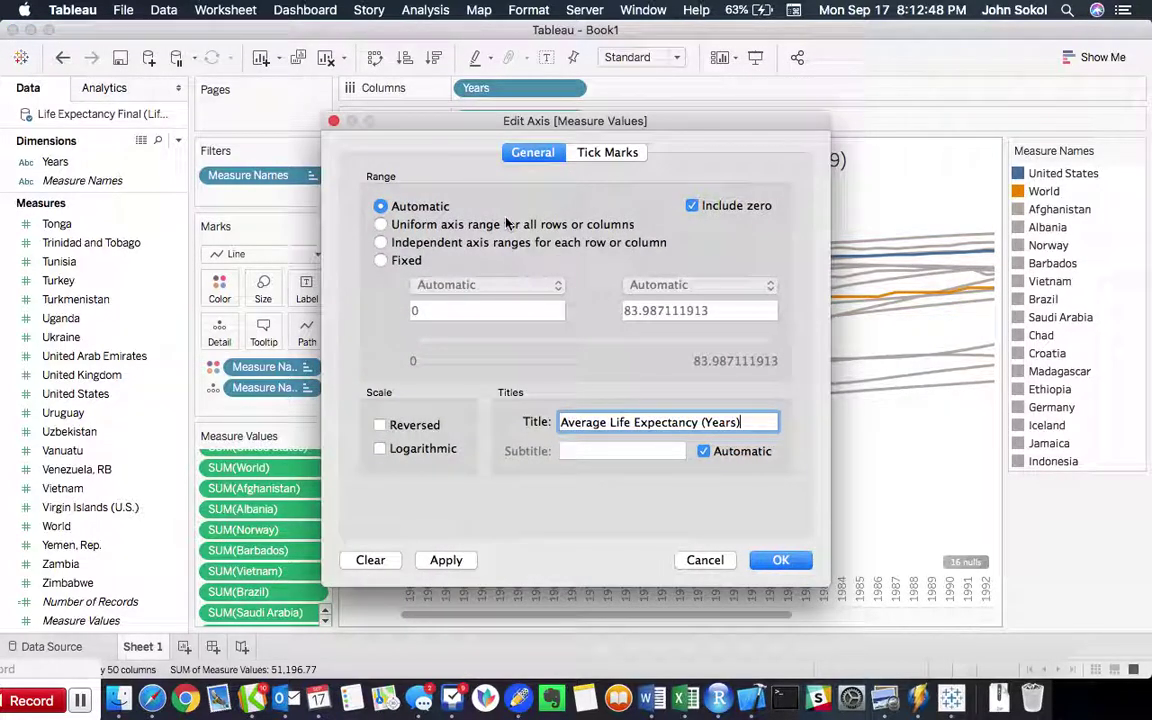
click(602, 152)
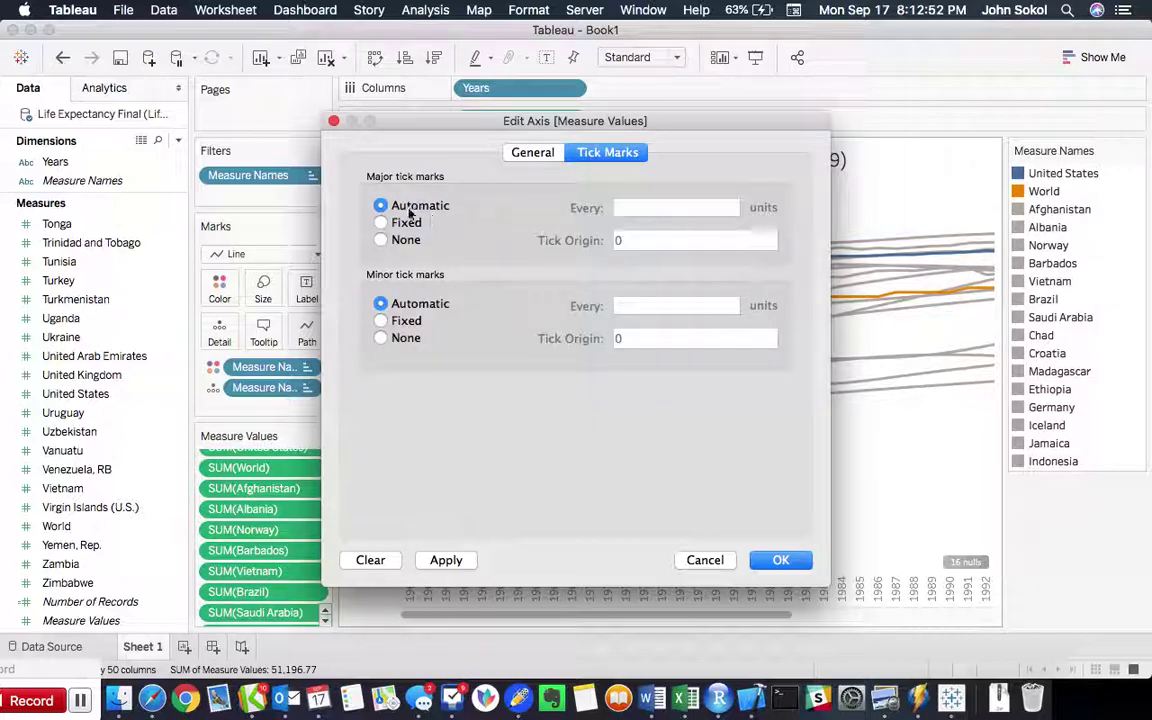
click(381, 222)
click(664, 208)
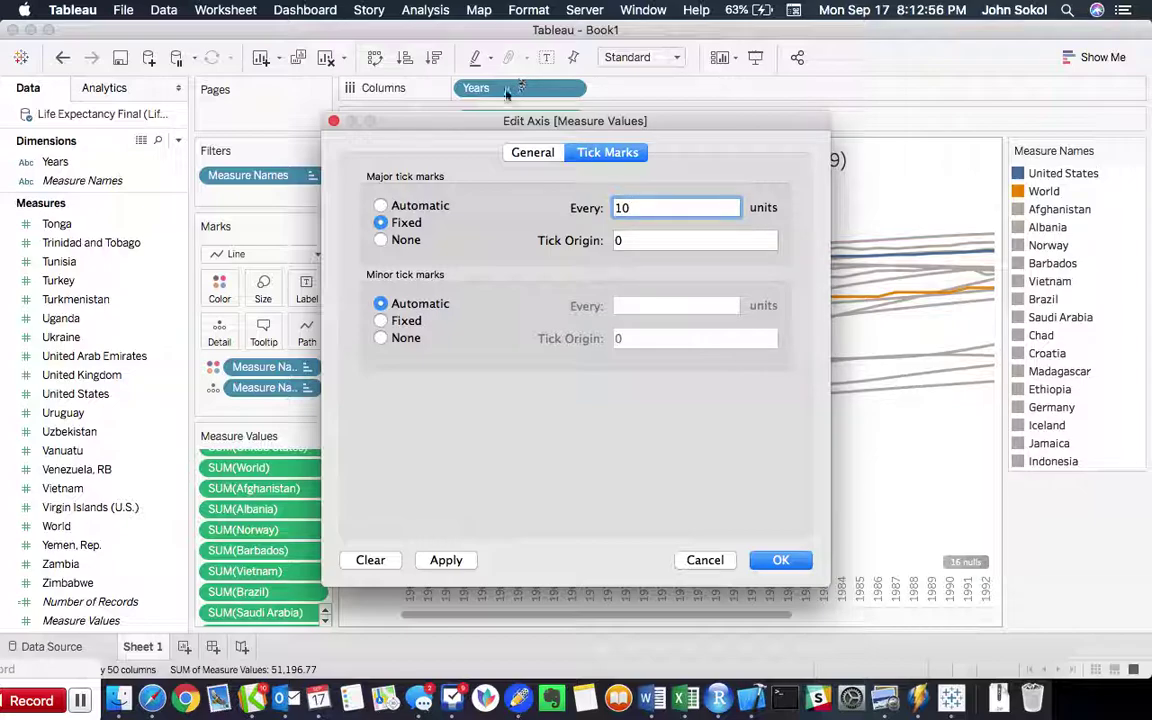
drag(473, 118, 725, 128)
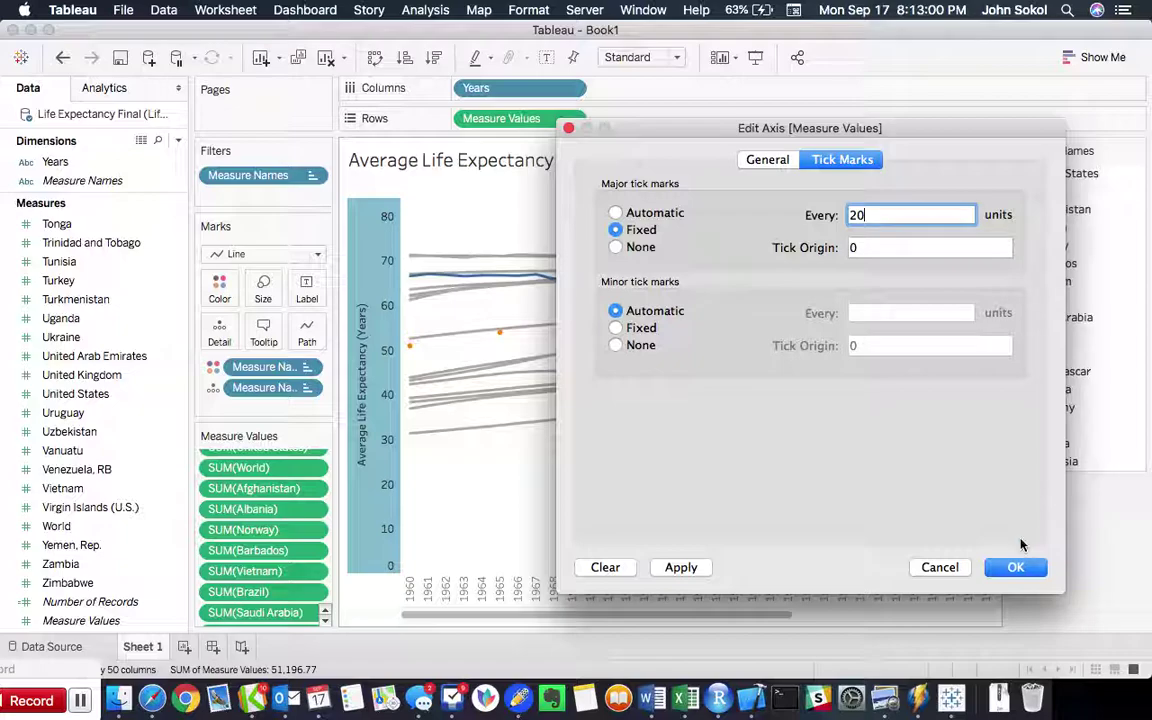
click(1019, 569)
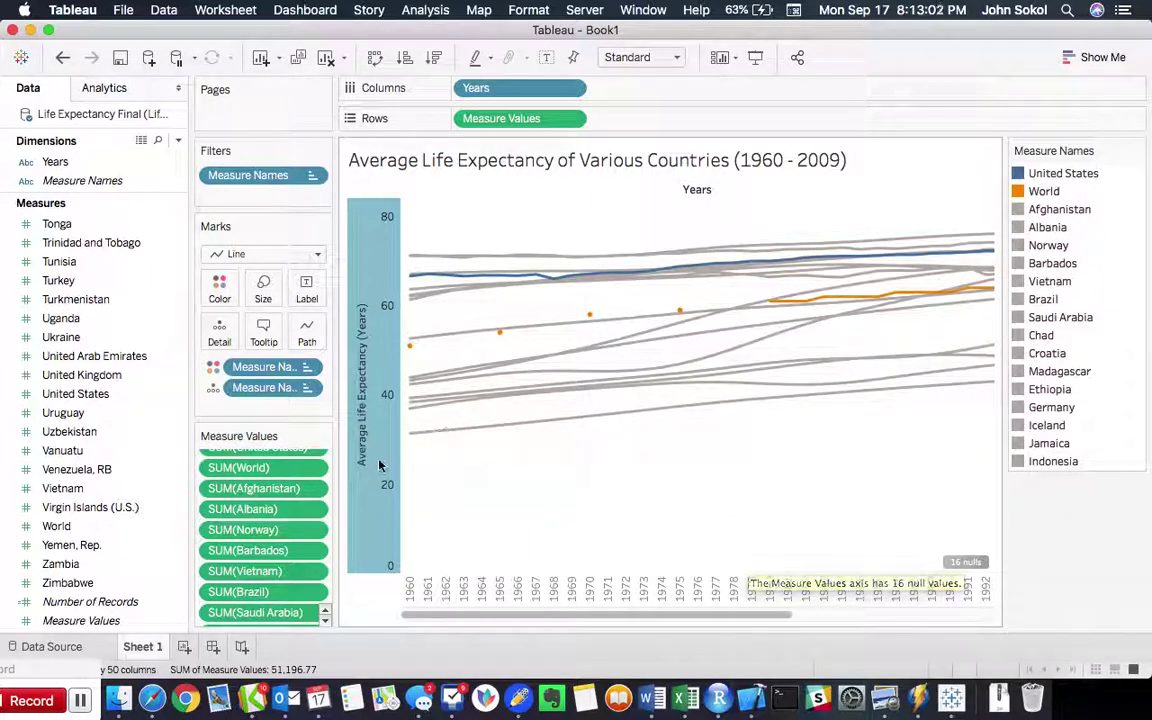
Set the vertical axis to a fixed range that starts at 20.
right_click(371, 424)
click(388, 430)
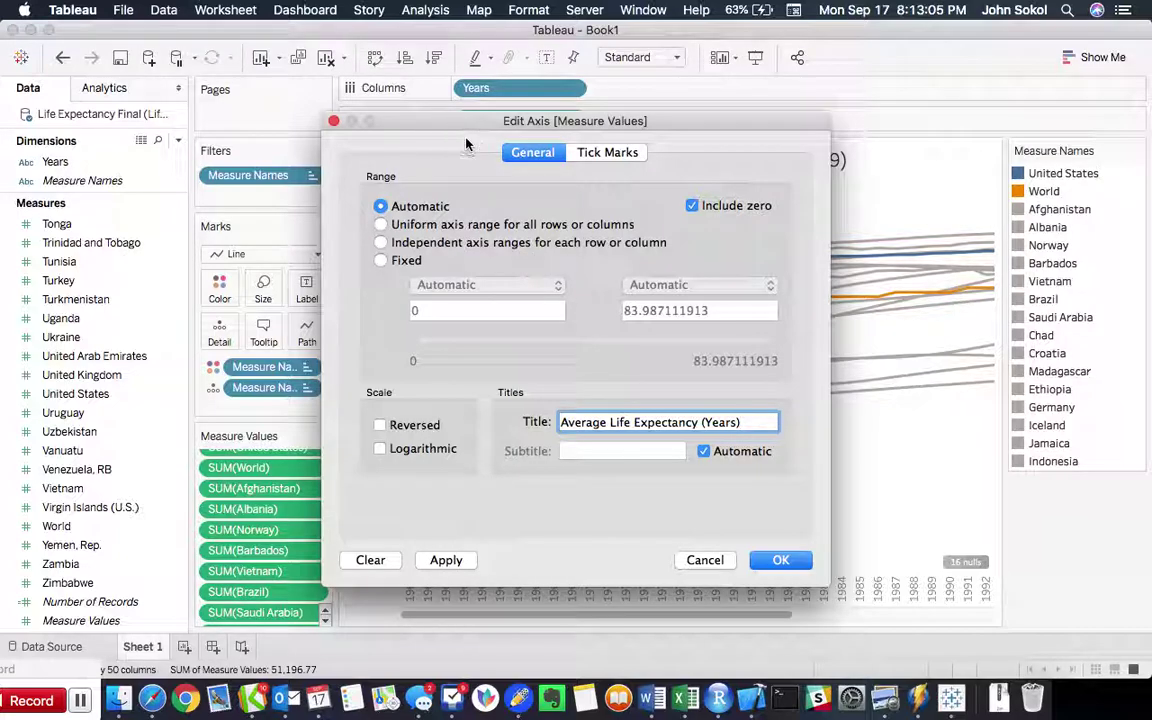
drag(458, 127, 700, 125)
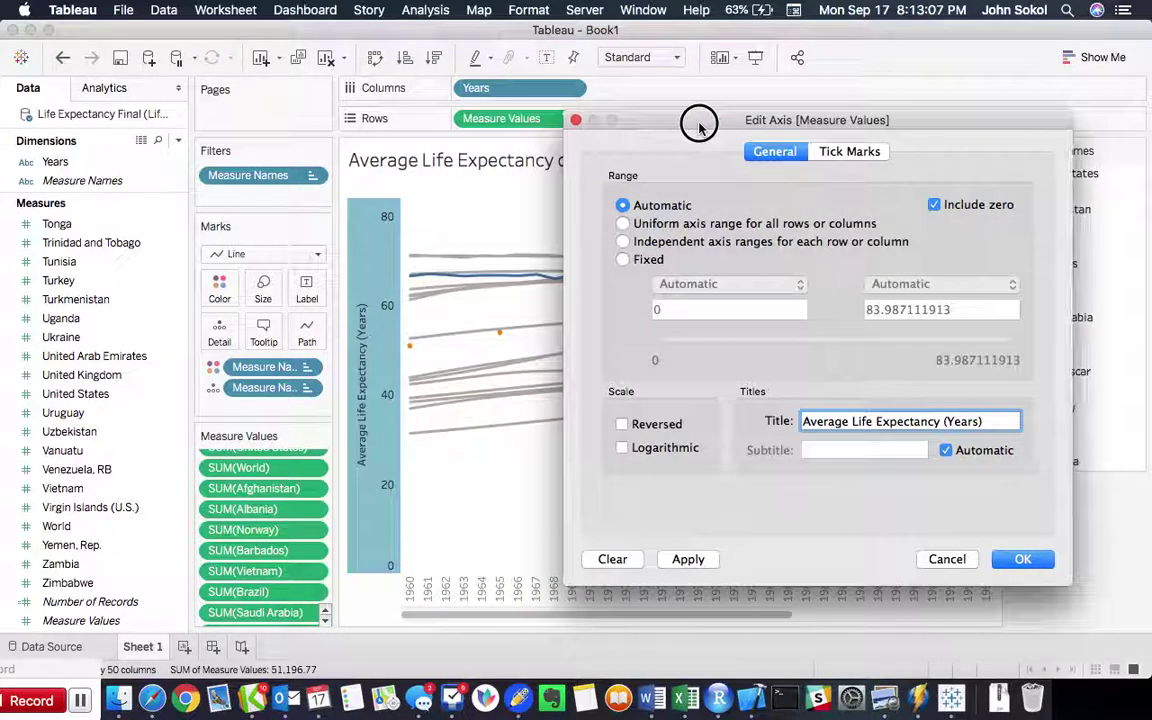
click(623, 260)
click(696, 310)
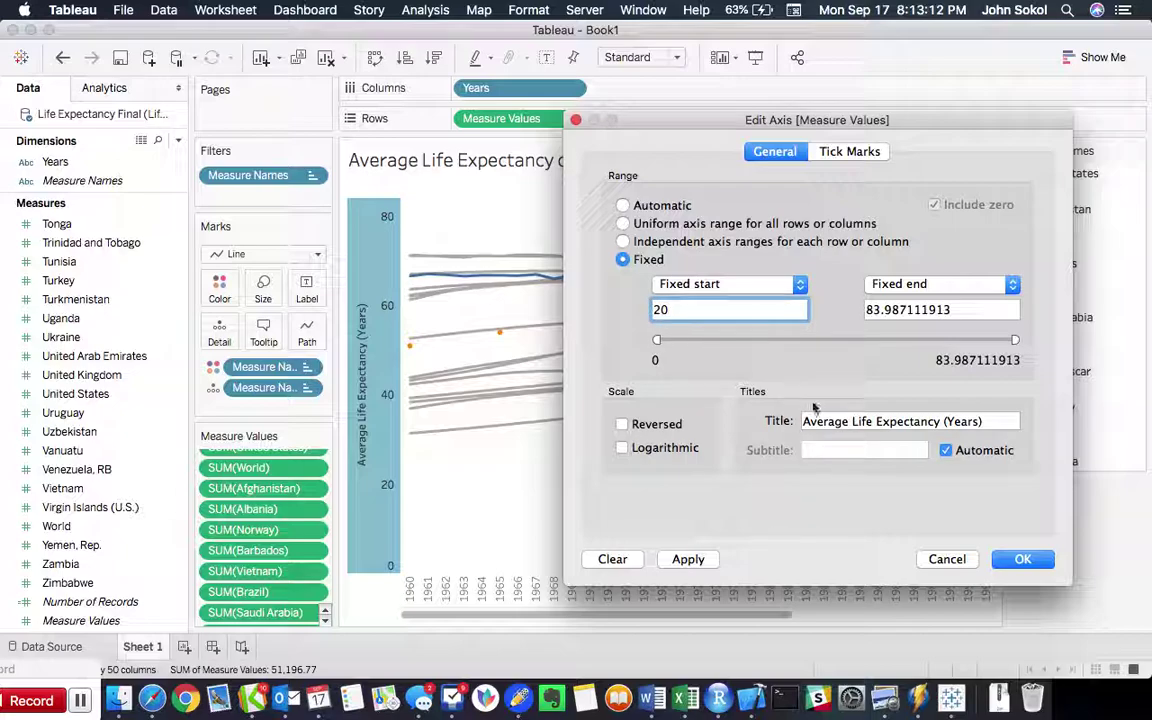
click(1018, 559)
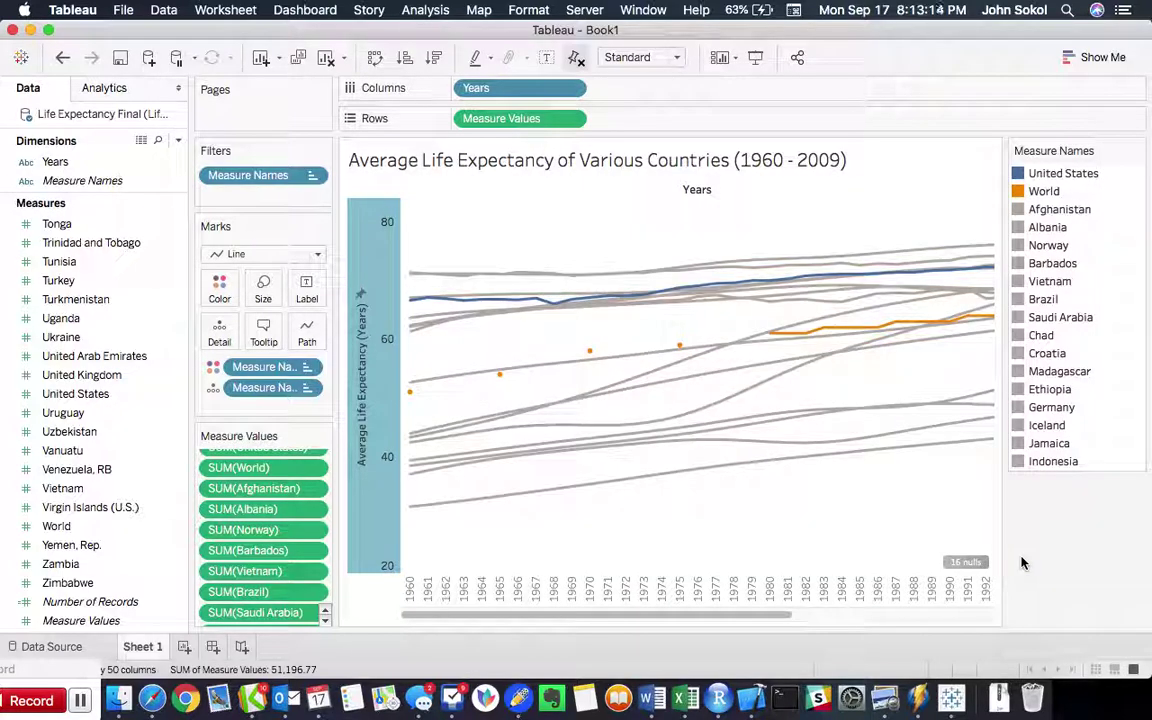
click(378, 502)
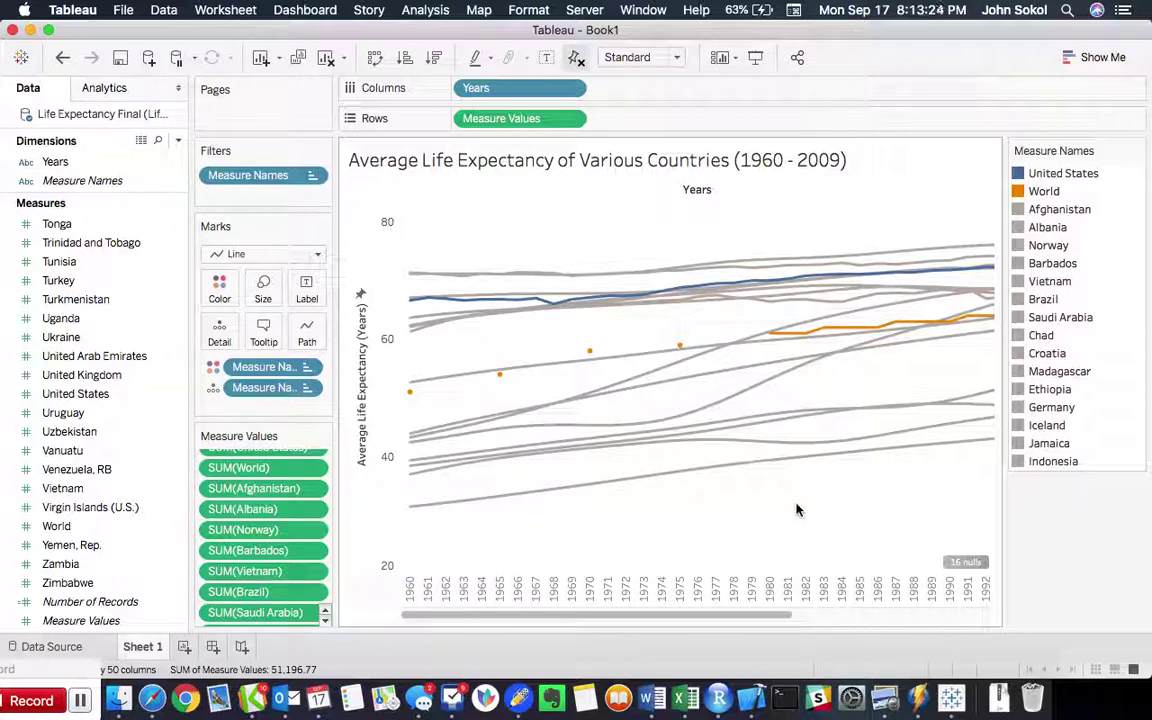
Examine the country lines across the chart's full range of years.
scroll(797, 510, right, 5)
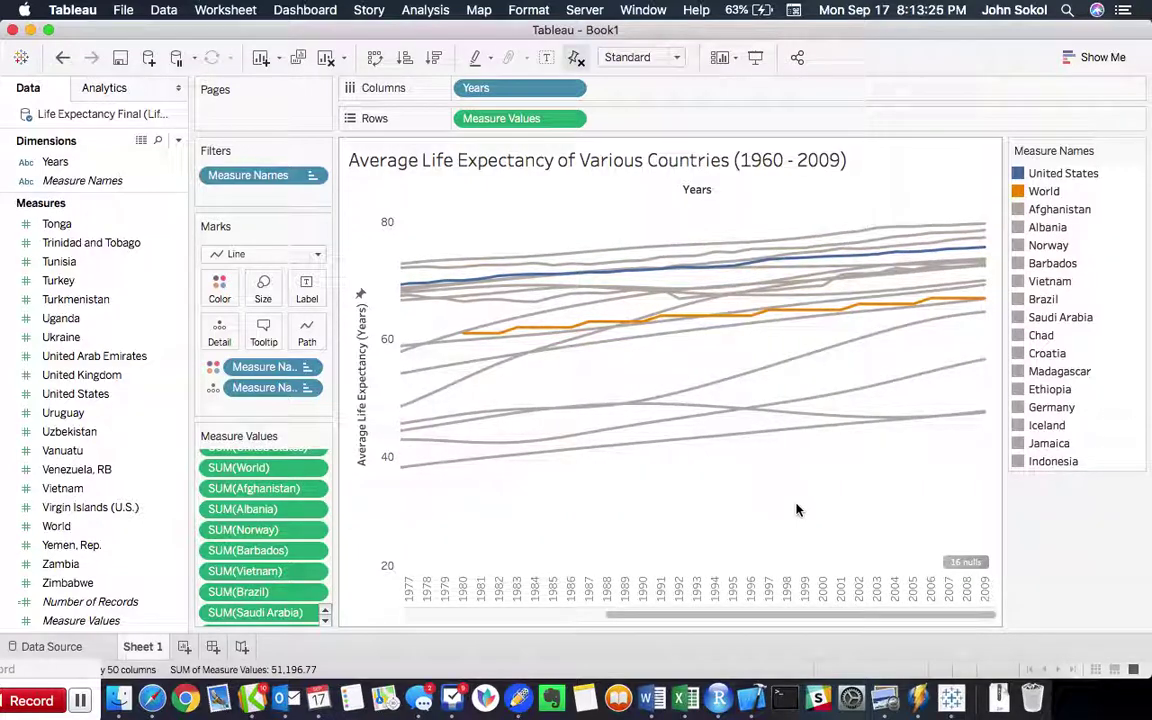
scroll(797, 510, left, 5)
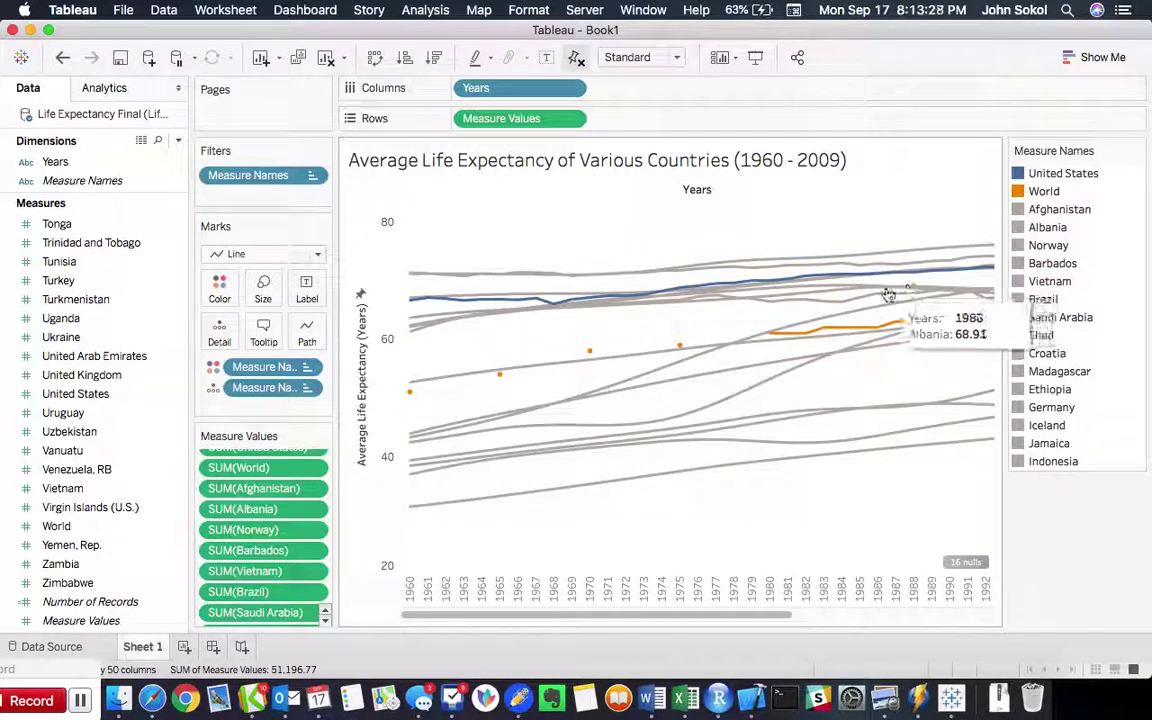
scroll(888, 295, right, 5)
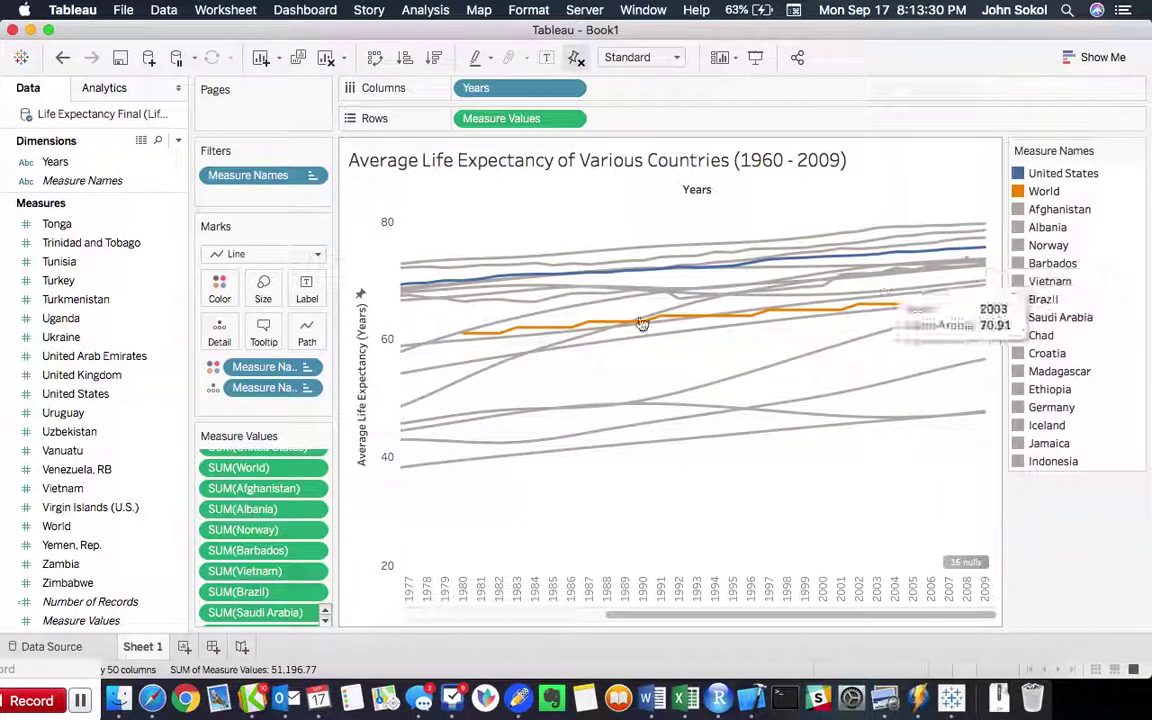
scroll(708, 500, left, 5)
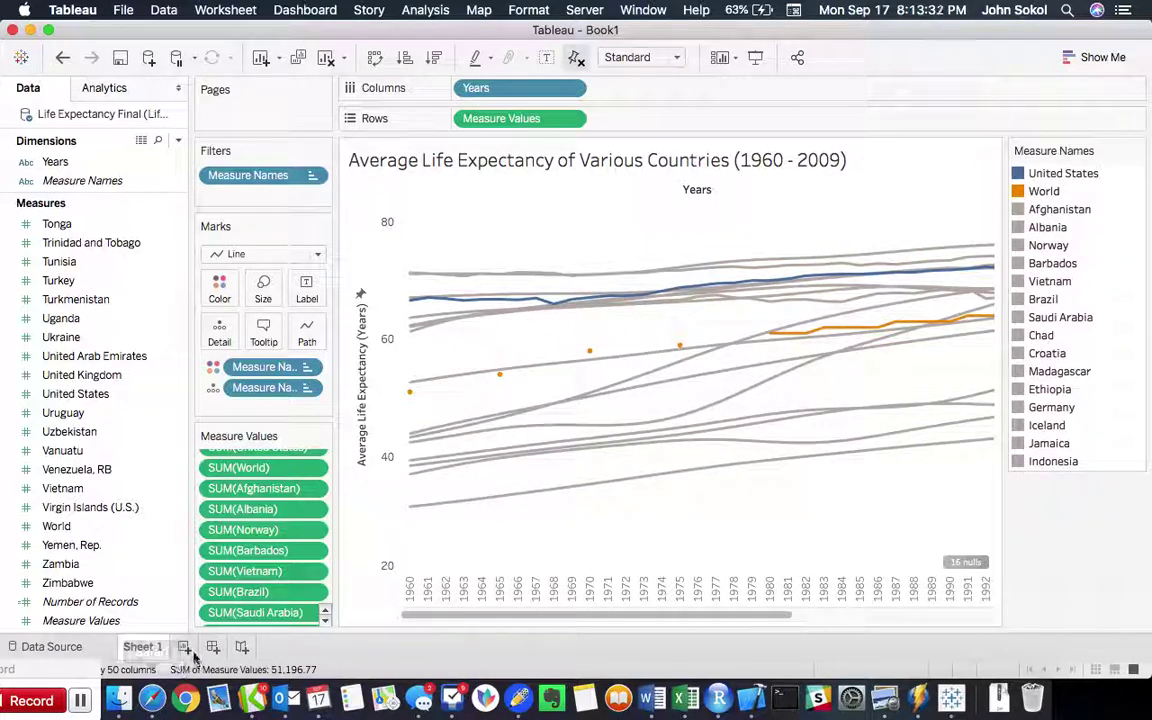
scroll(627, 491, right, 5)
scroll(627, 491, left, 5)
scroll(628, 492, right, 5)
scroll(628, 492, left, 5)
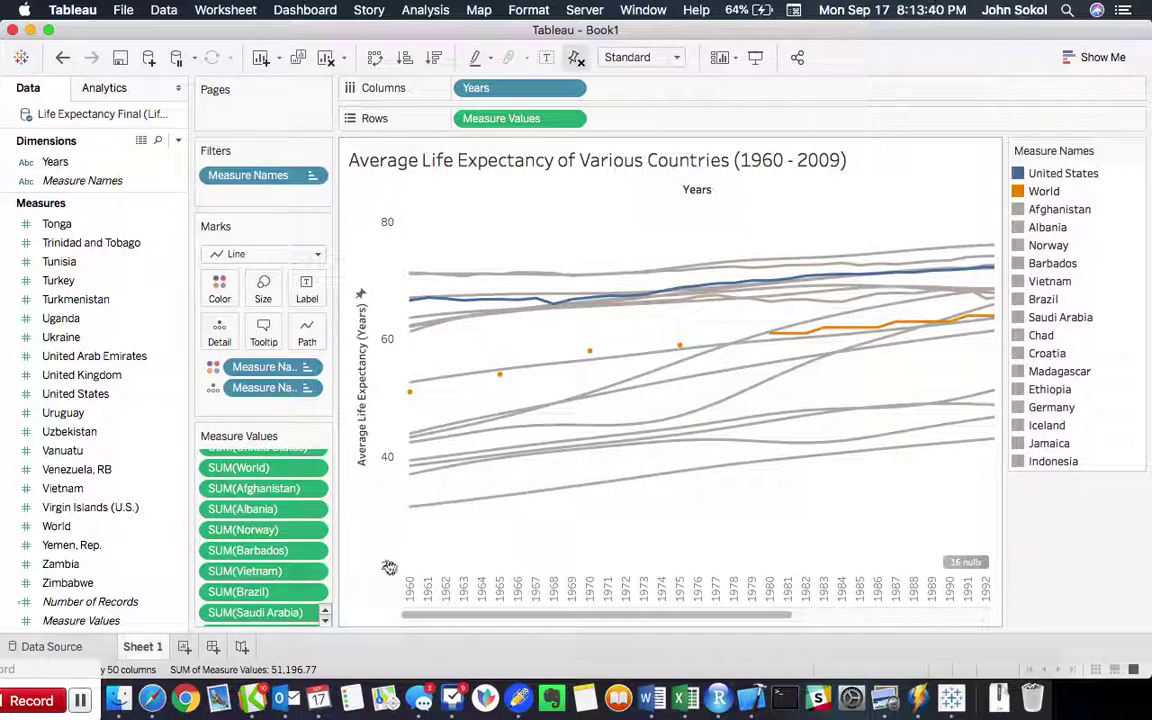
Create a new dashboard and add Sheet 1 to it.
click(212, 652)
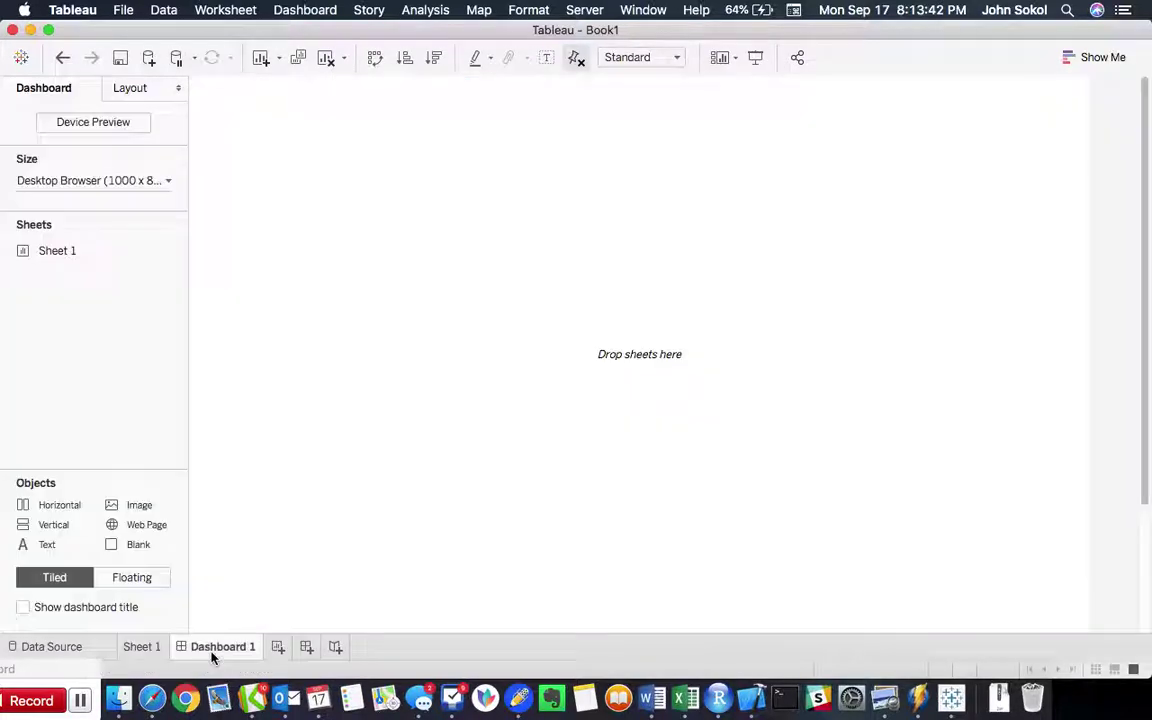
double_click(89, 258)
scroll(991, 562, down, 5)
scroll(991, 562, up, 4)
scroll(991, 562, down, 1)
scroll(991, 562, down, 5)
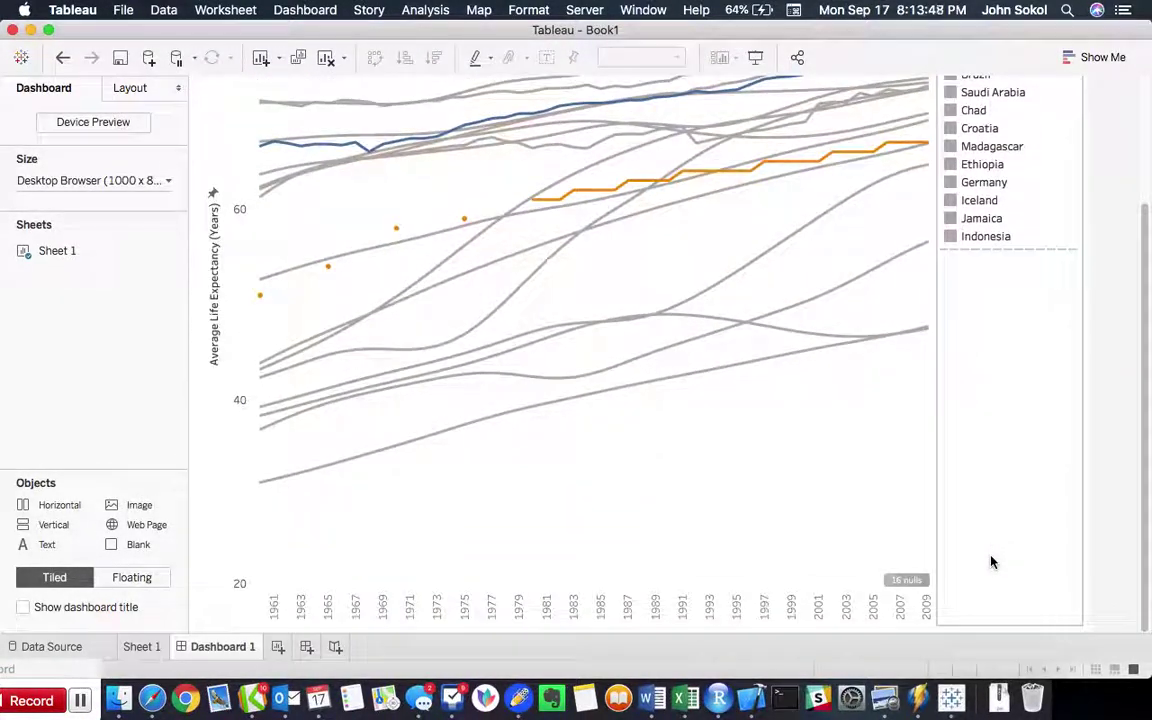
Remove the Measure Names color legend from the dashboard.
scroll(989, 550, up, 5)
click(1040, 90)
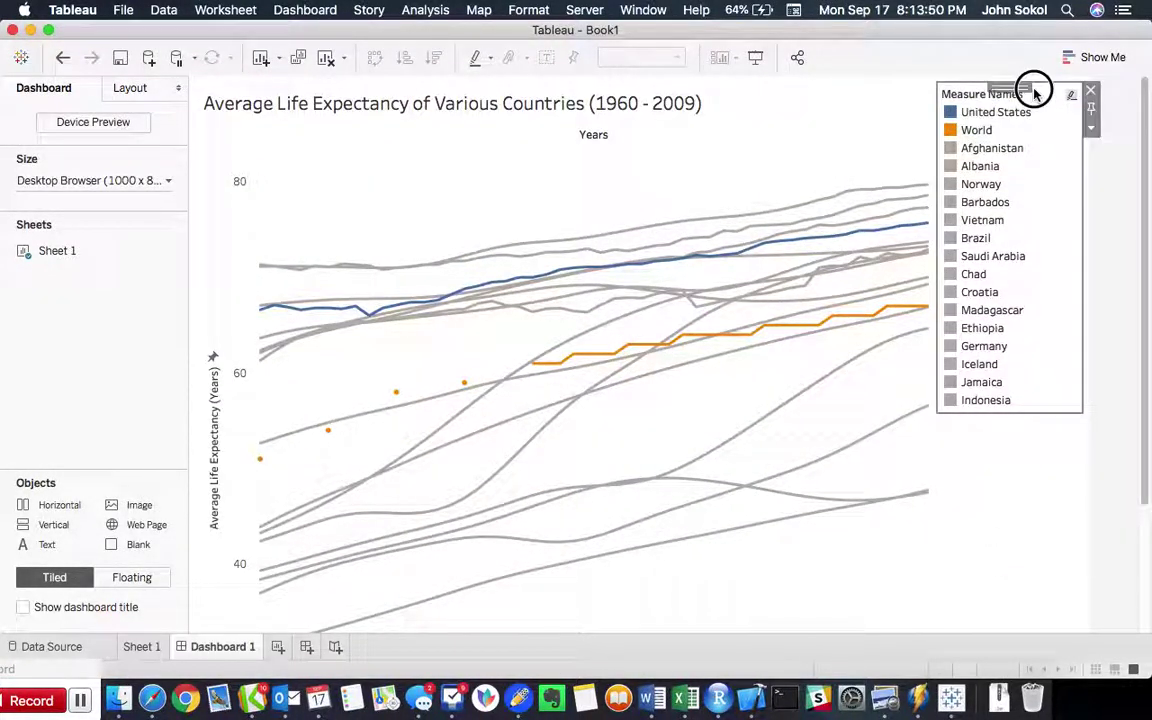
click(1091, 91)
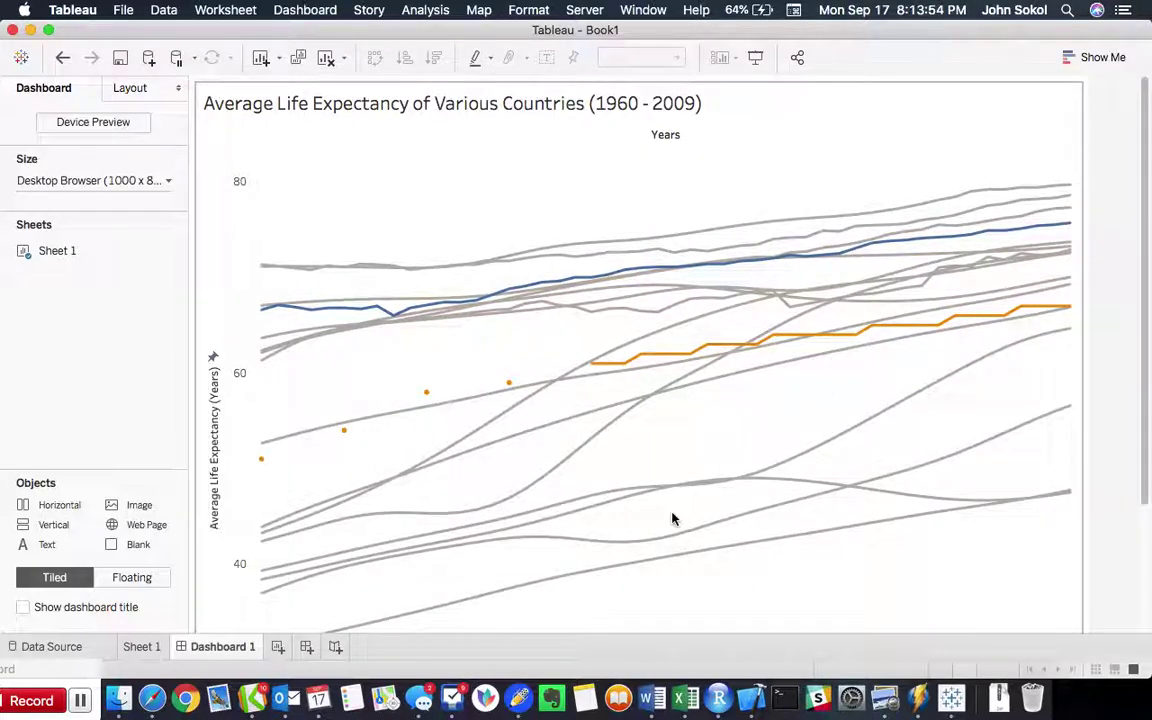
Reduce the height of the life expectancy plot within the dashboard by moving its lower edge up.
scroll(672, 517, down, 4)
scroll(672, 517, up, 4)
scroll(672, 517, down, 4)
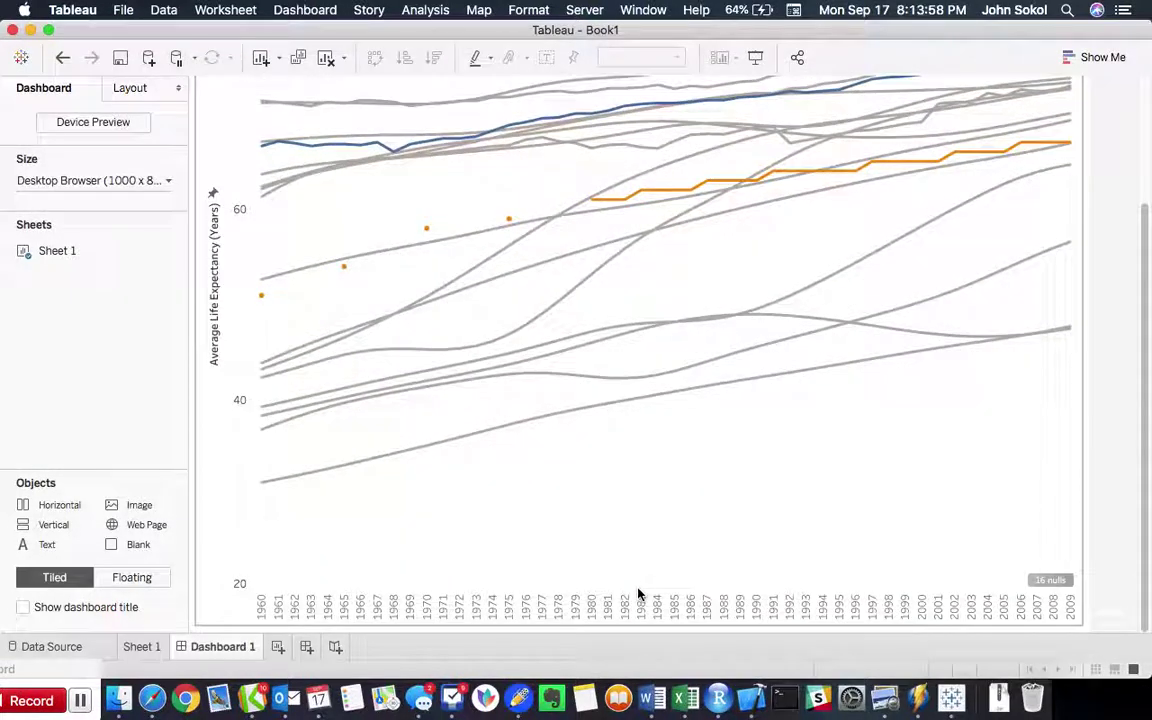
drag(638, 591, 638, 466)
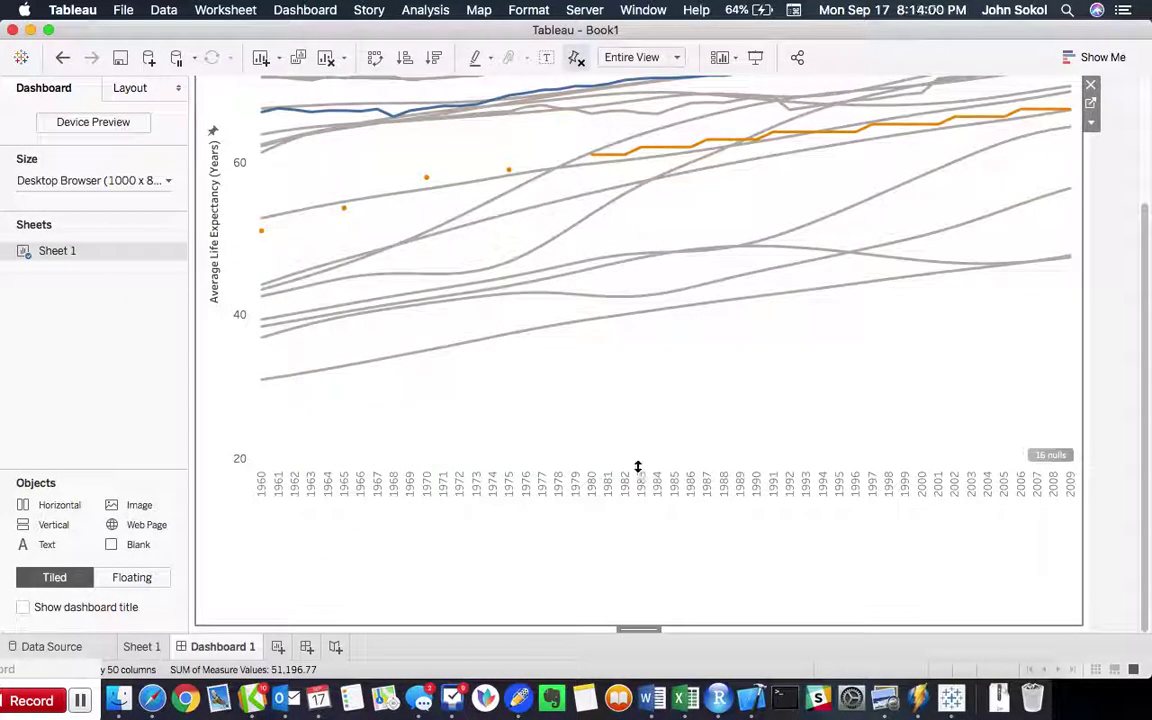
Rotate the year labels along the dashboard chart's x-axis to horizontal and clear the year selection.
scroll(630, 547, down, 3)
drag(625, 567, 627, 514)
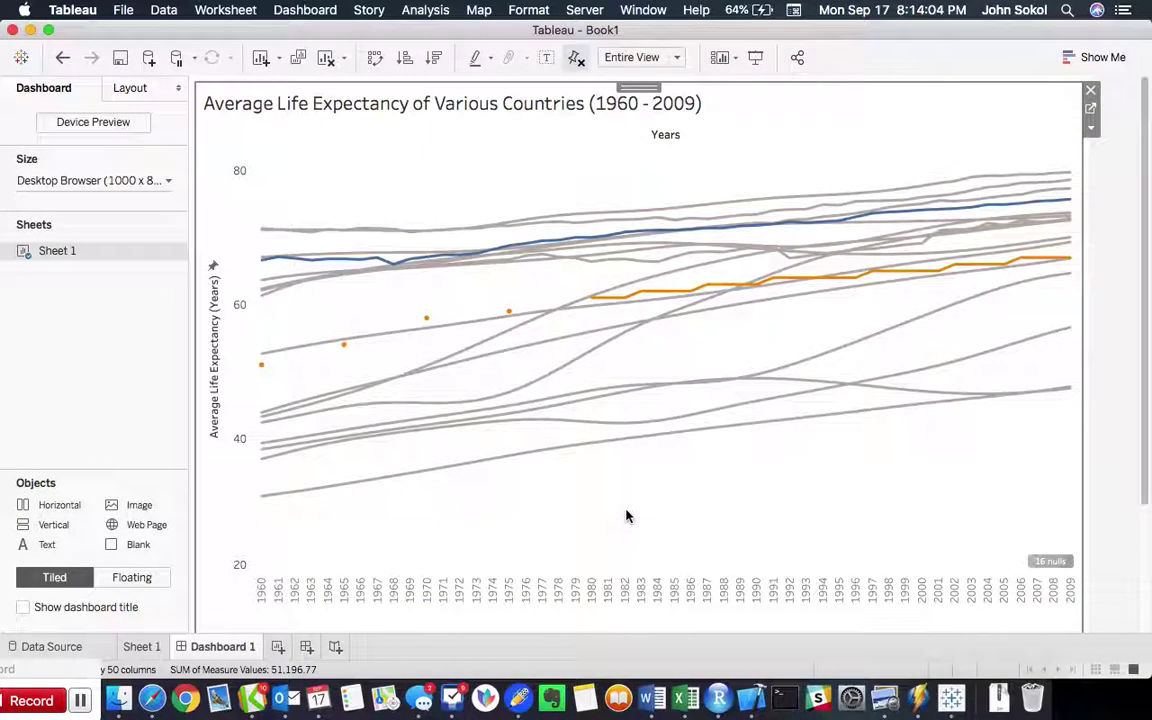
right_click(592, 593)
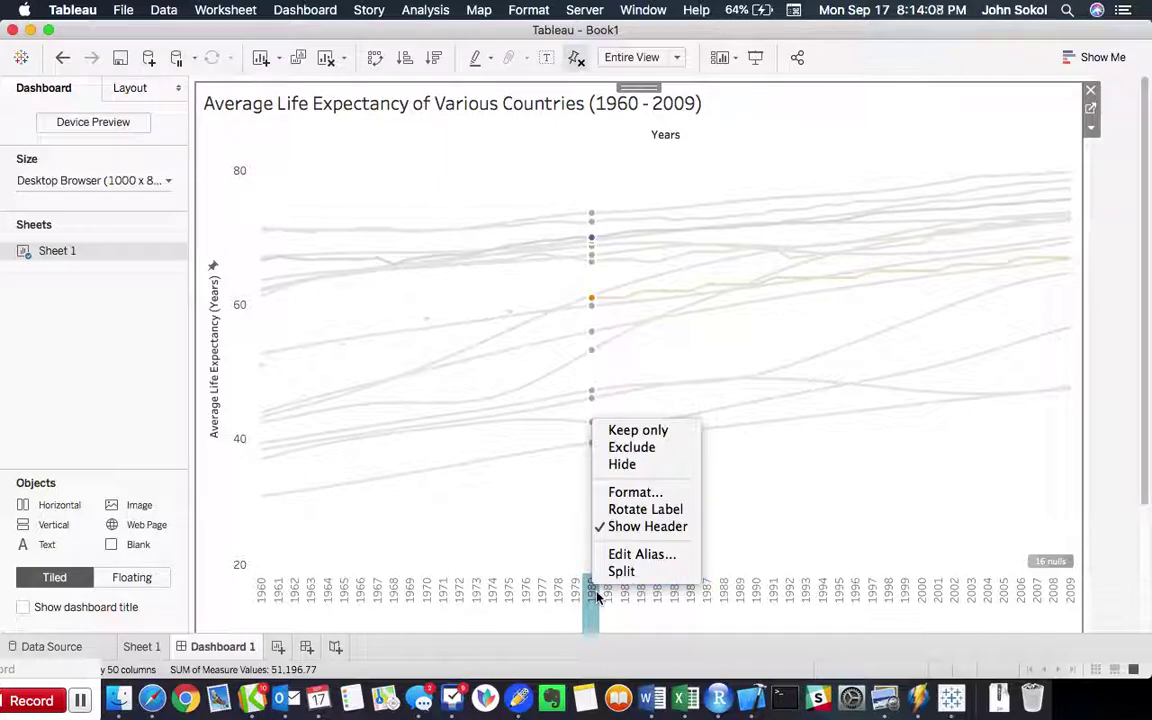
click(642, 510)
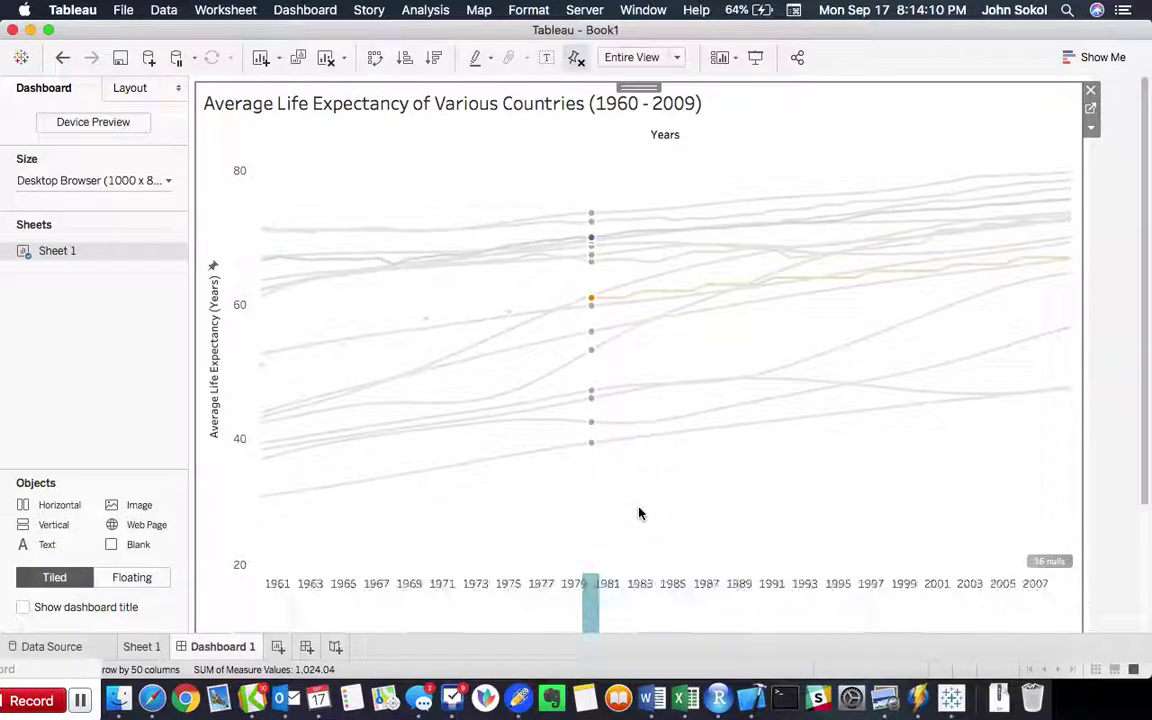
click(686, 618)
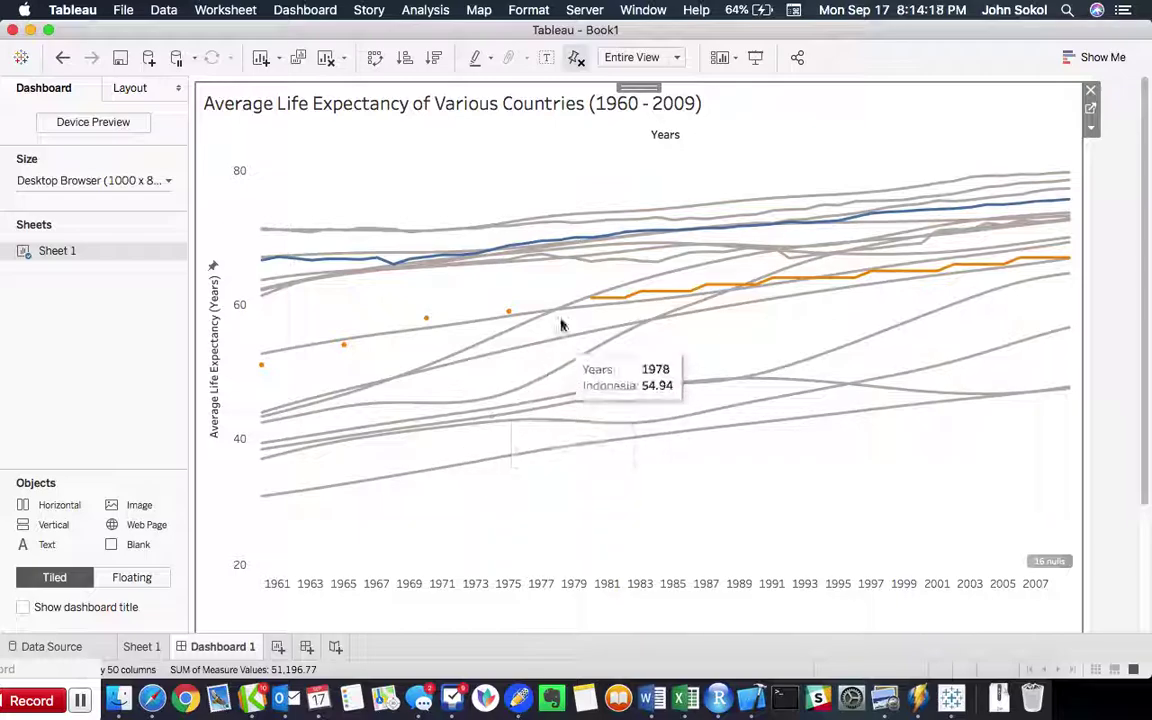
mouse_move(496, 254)
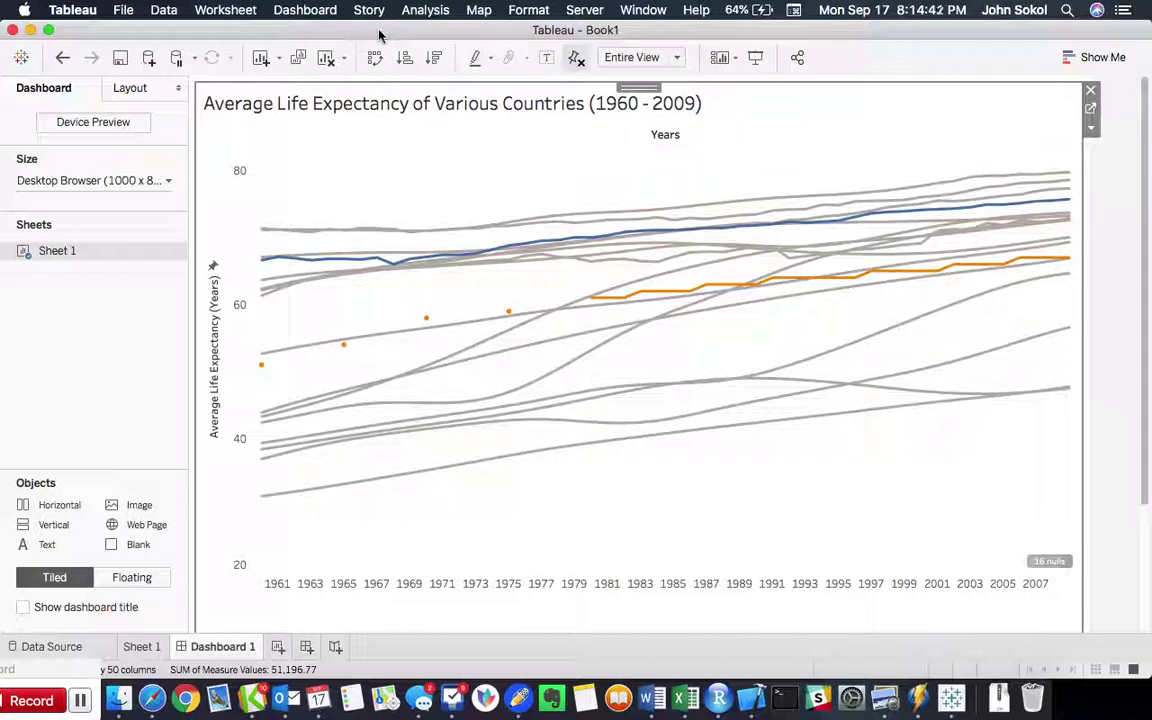
drag(379, 36, 376, 138)
click(350, 68)
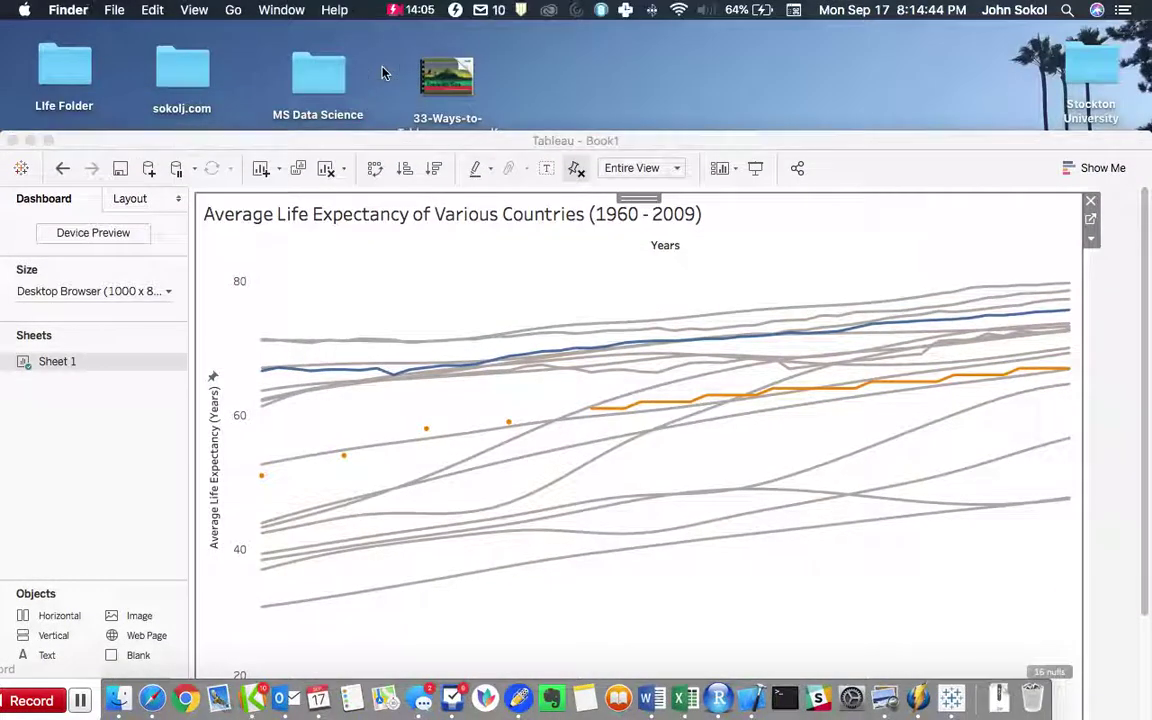